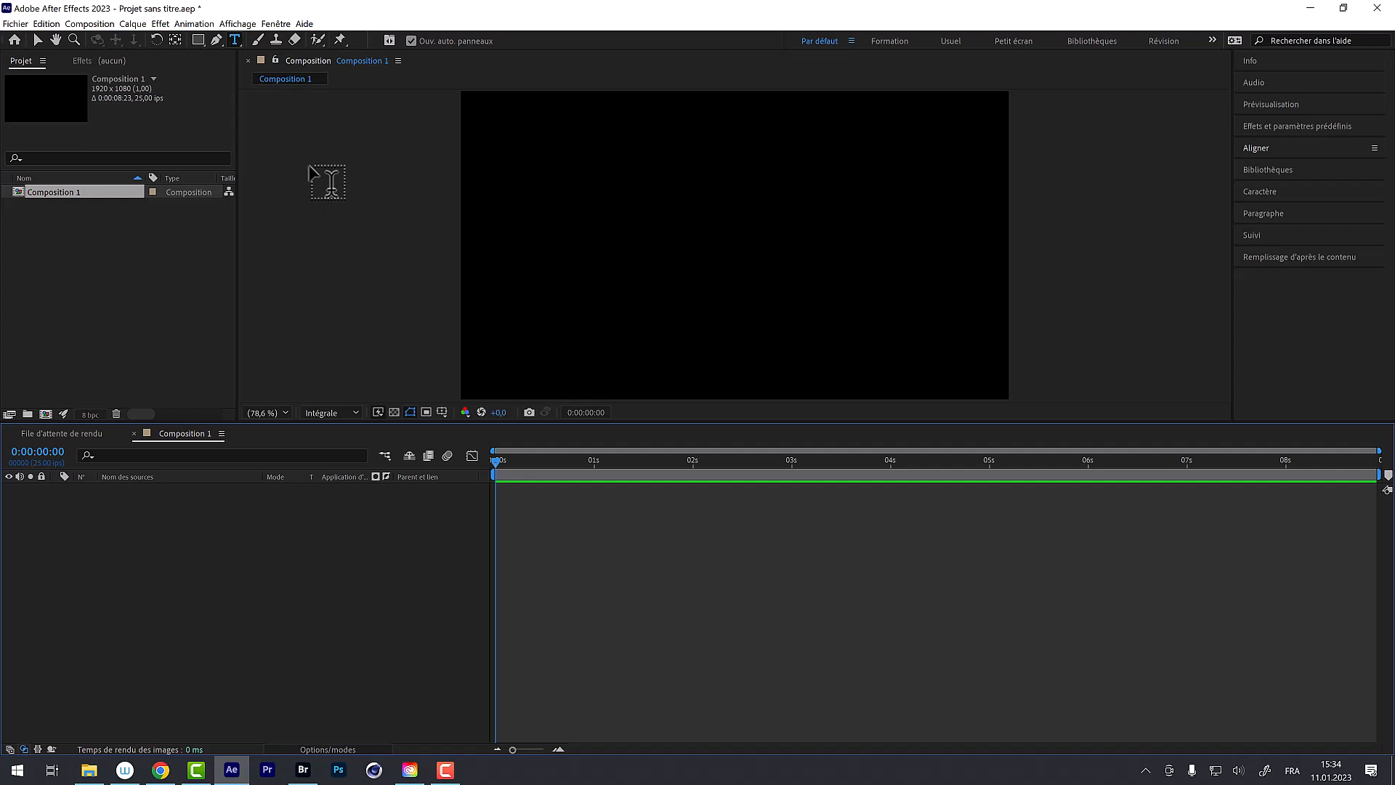
- Add a text layer reading "Mais qui t'a rangé à plat dans ce tiroir?" and centre it horizontally and vertically in the composition
{"action": "left_click", "coordinate": [653, 269]}
{"action": "type", "text": "Mais qui t'a rangé à plat dans ce tiroir?"}
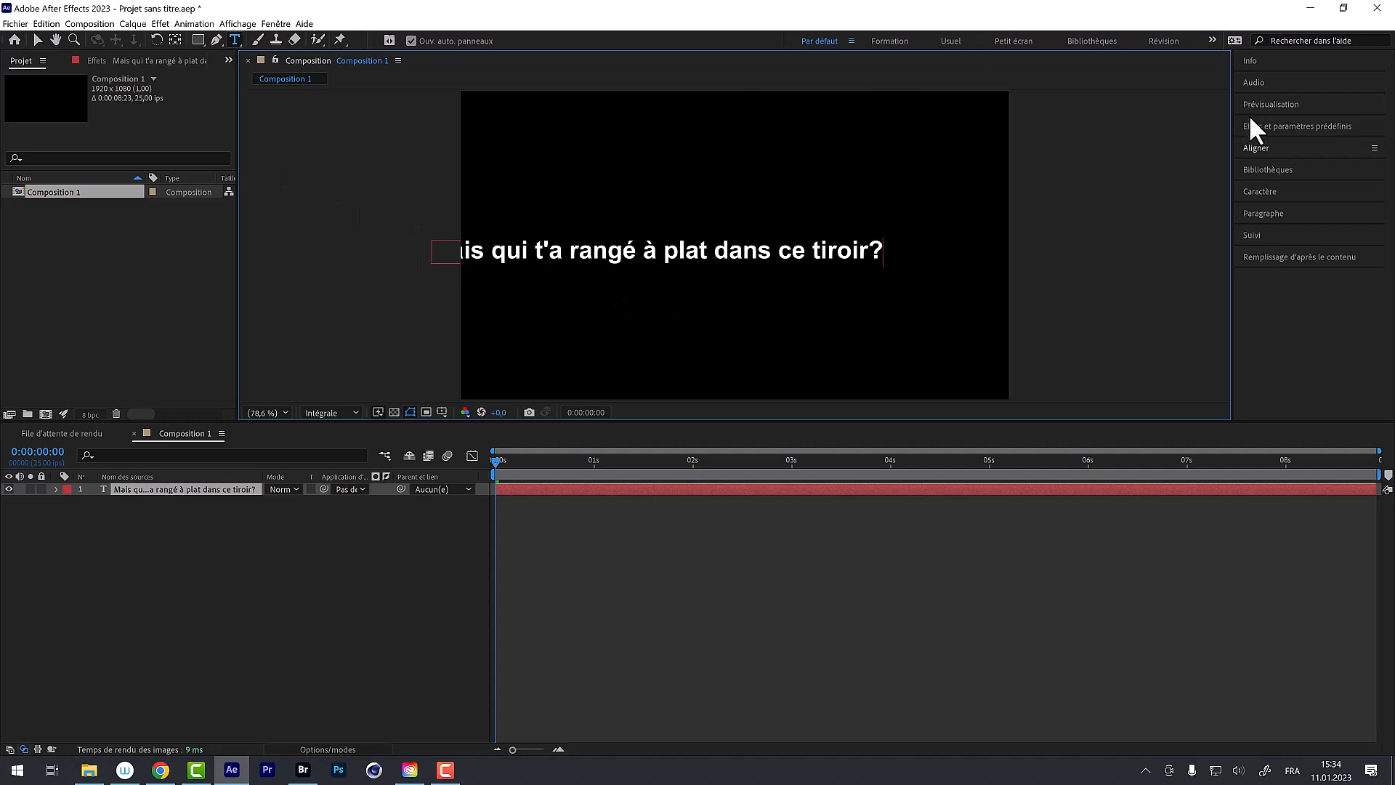
{"action": "left_click", "coordinate": [1266, 141]}
{"action": "left_click", "coordinate": [1272, 199]}
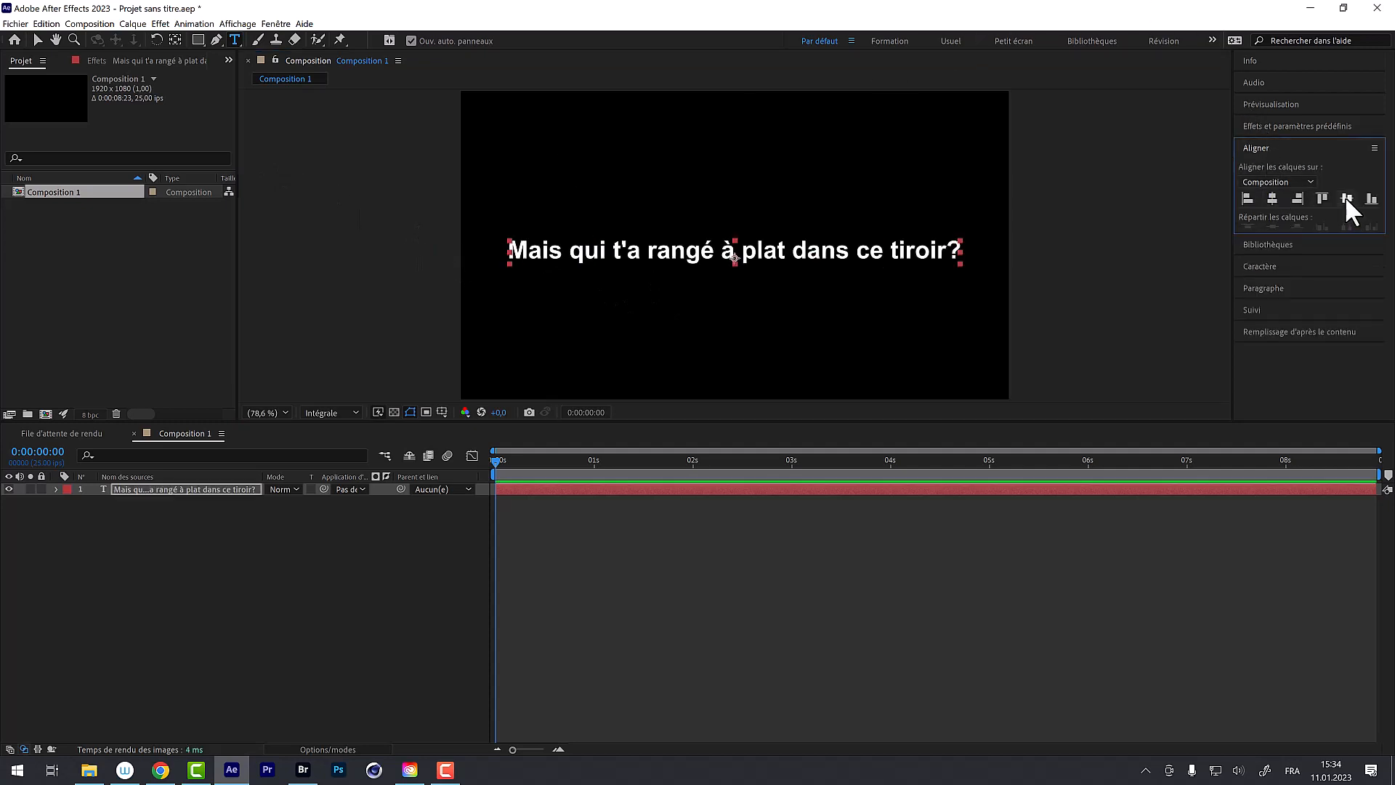
{"action": "left_click", "coordinate": [1345, 197]}
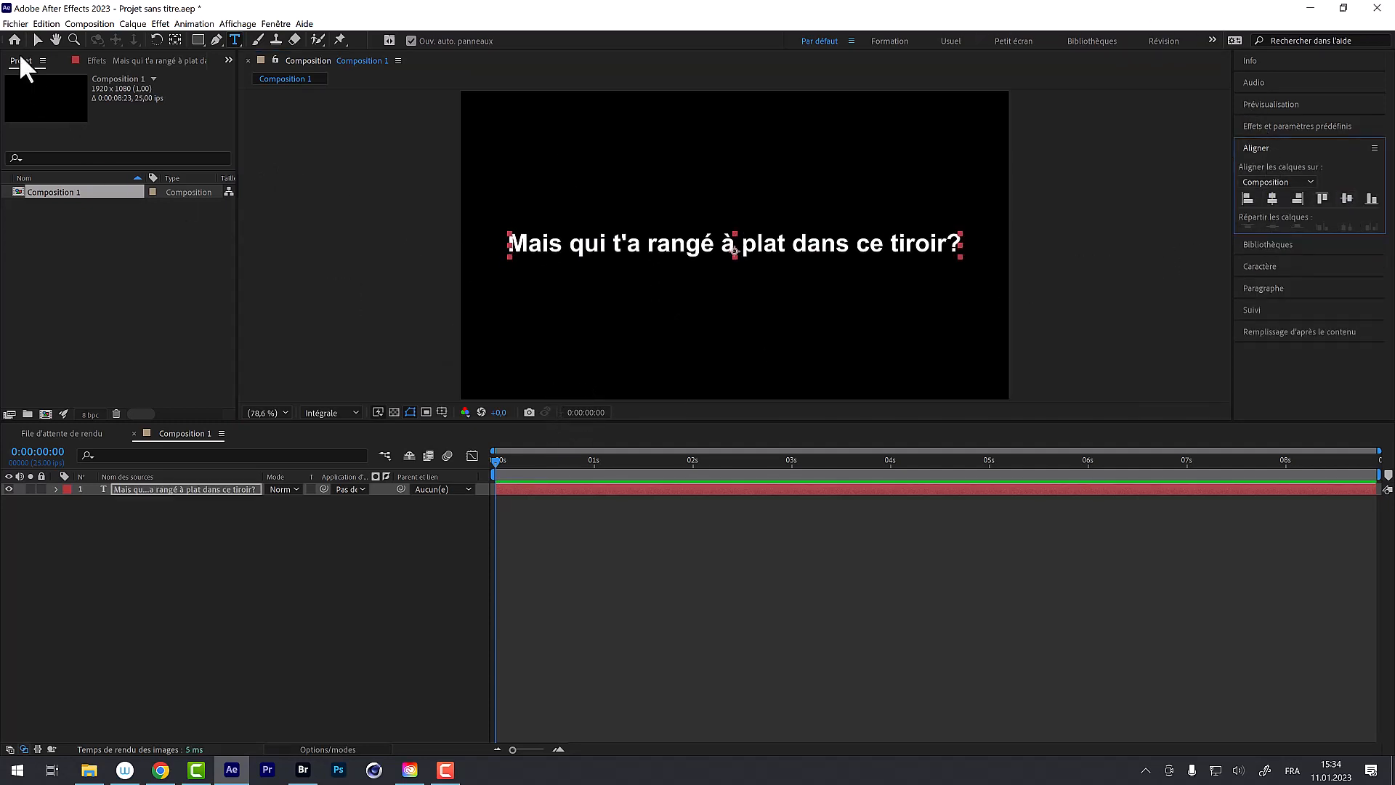
- Select all the text in the layer and view the font families available for it
{"action": "left_click", "coordinate": [38, 40]}
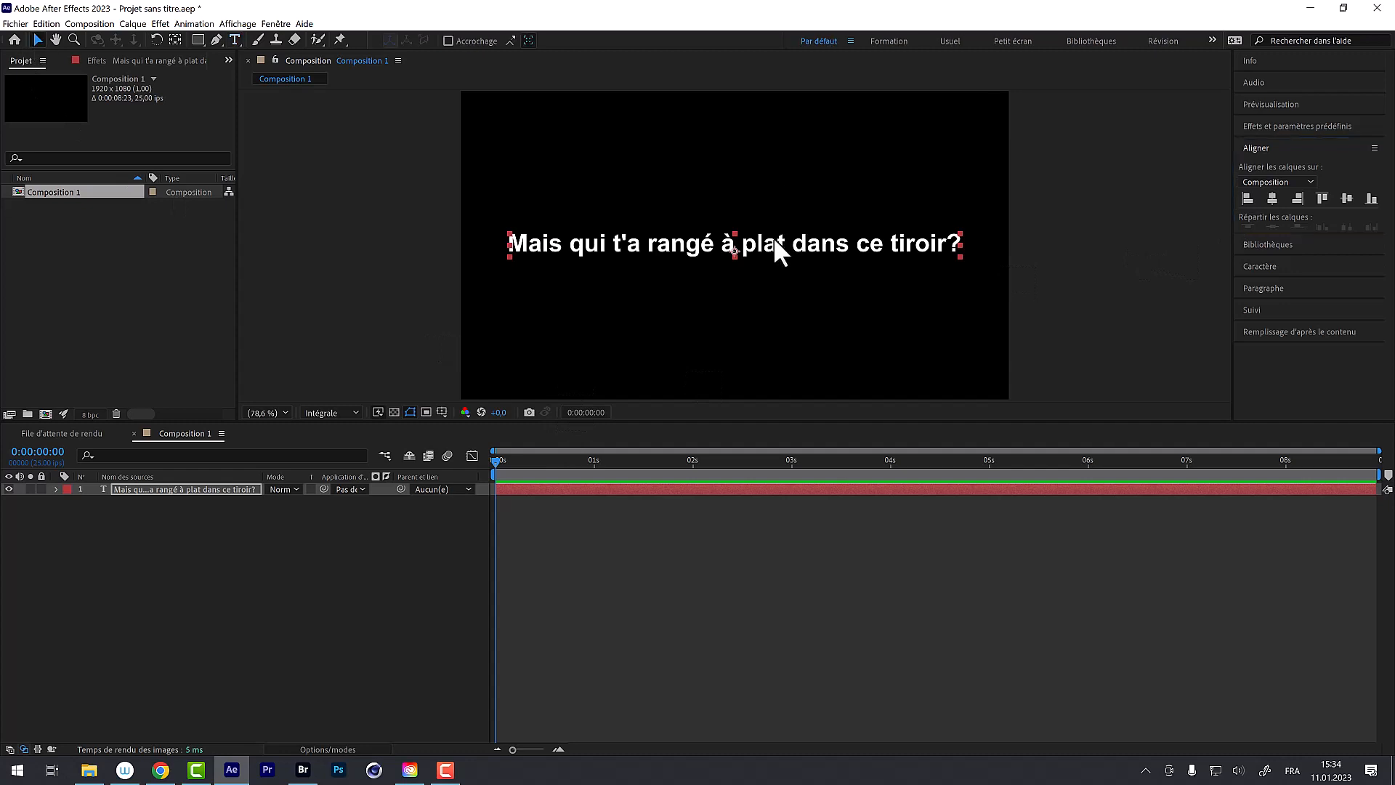
{"action": "double_click", "coordinate": [773, 237]}
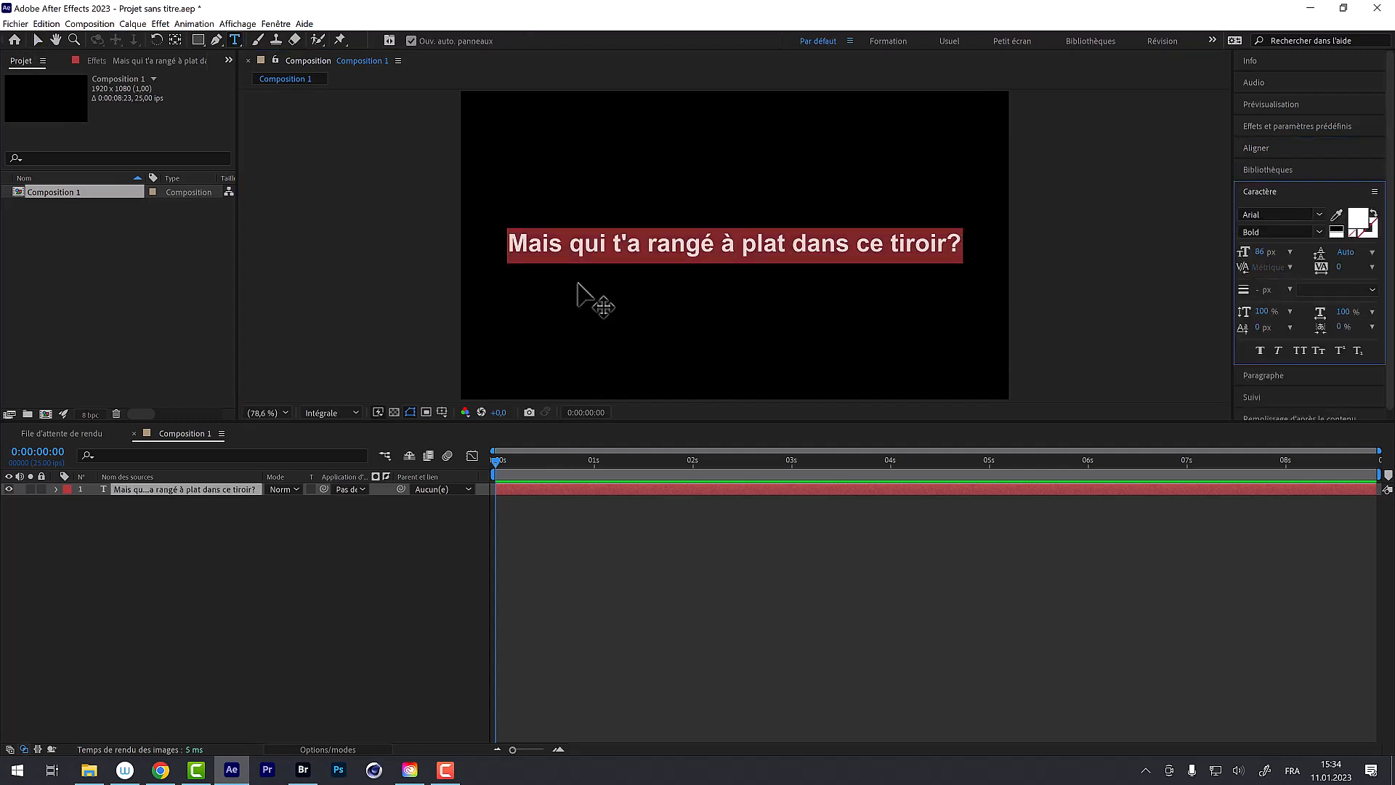
{"action": "left_click", "coordinate": [1316, 212]}
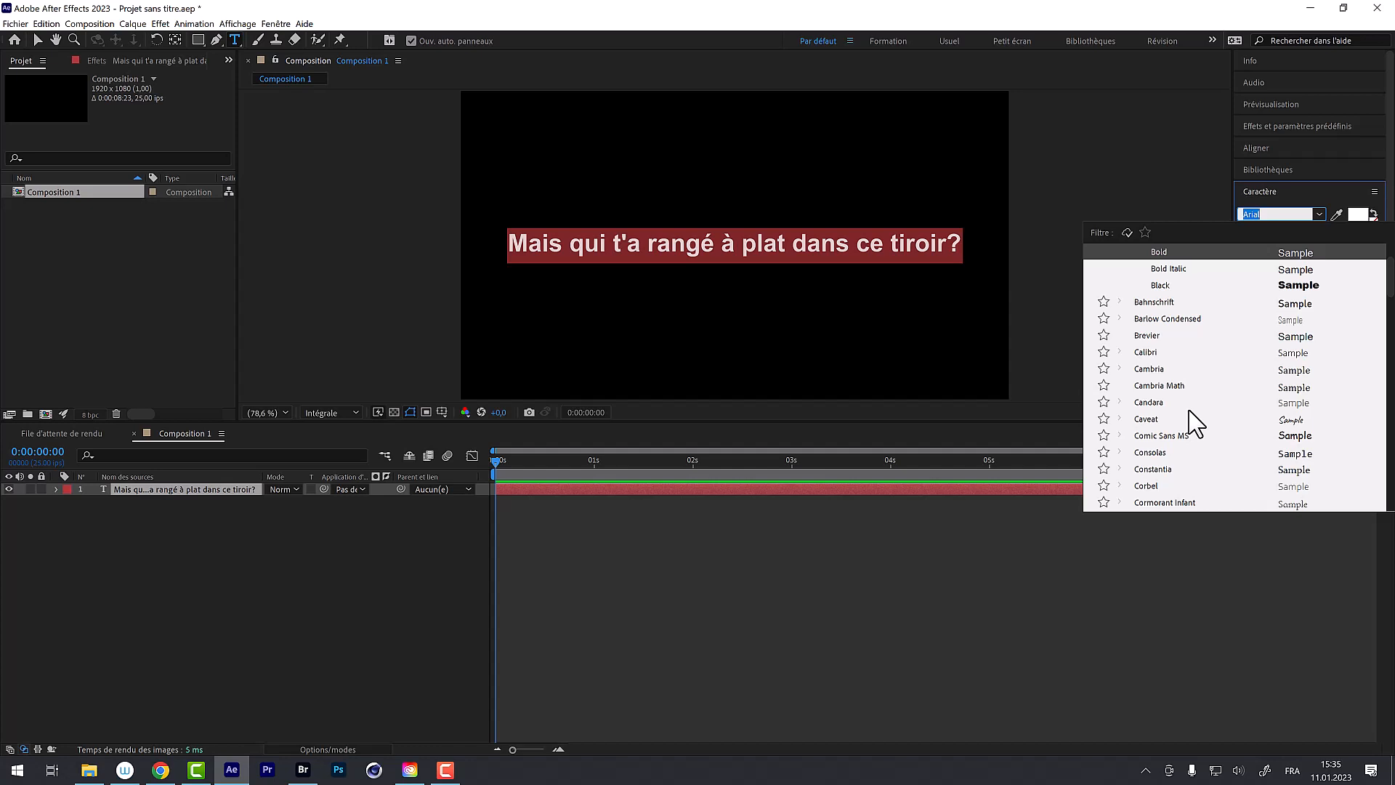
{"action": "left_click", "coordinate": [1183, 229]}
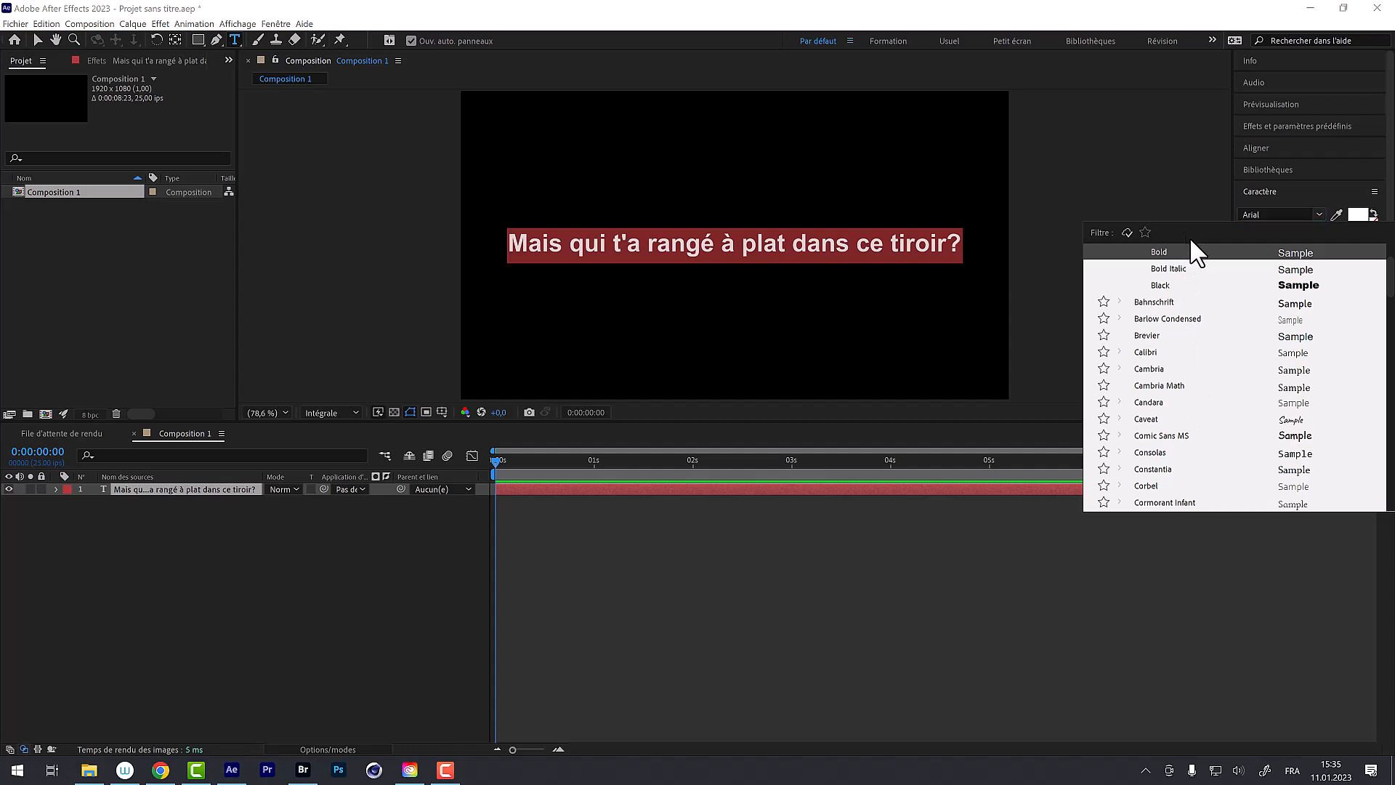
{"action": "left_click", "coordinate": [1226, 205]}
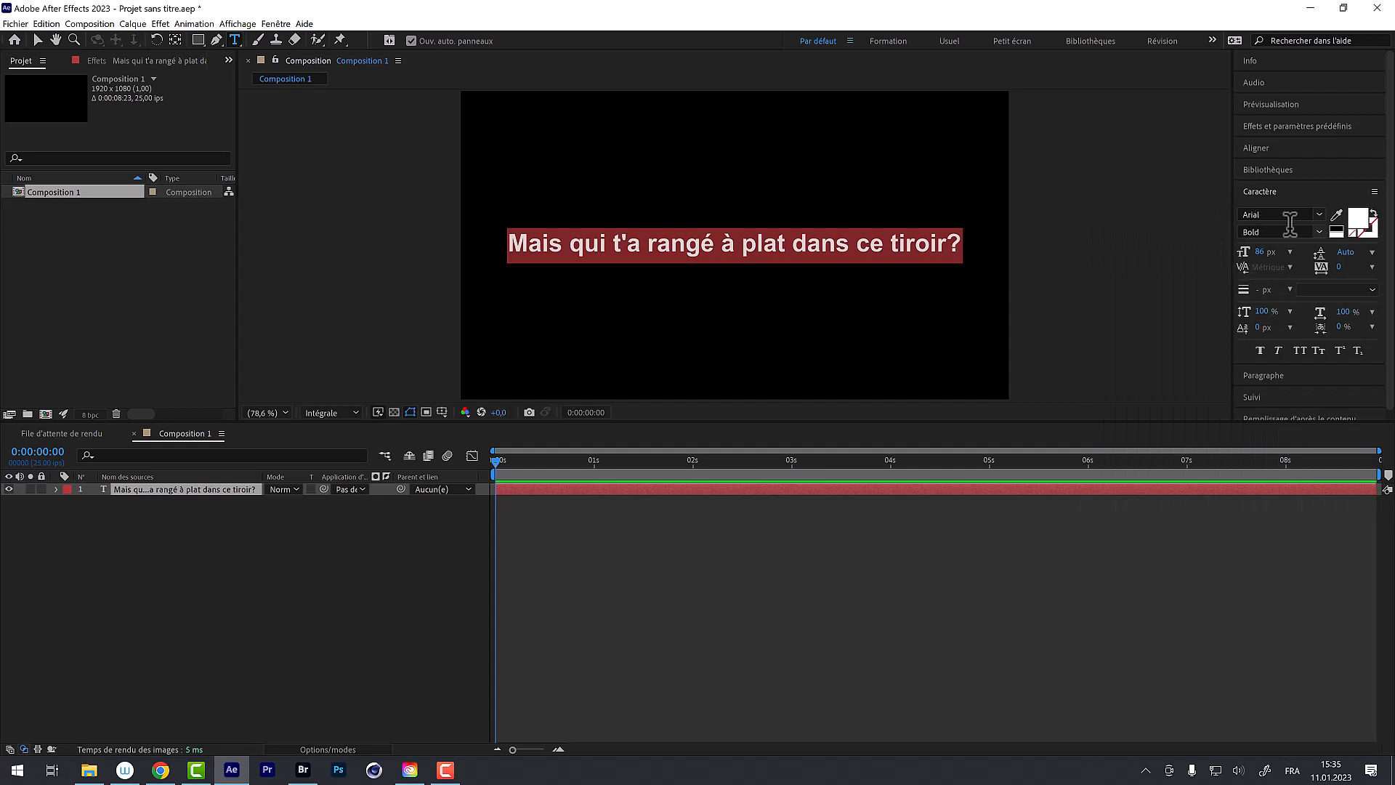
- Examine the font list using the favourites filter and the Adobe Fonts filter
{"action": "left_click", "coordinate": [1319, 214]}
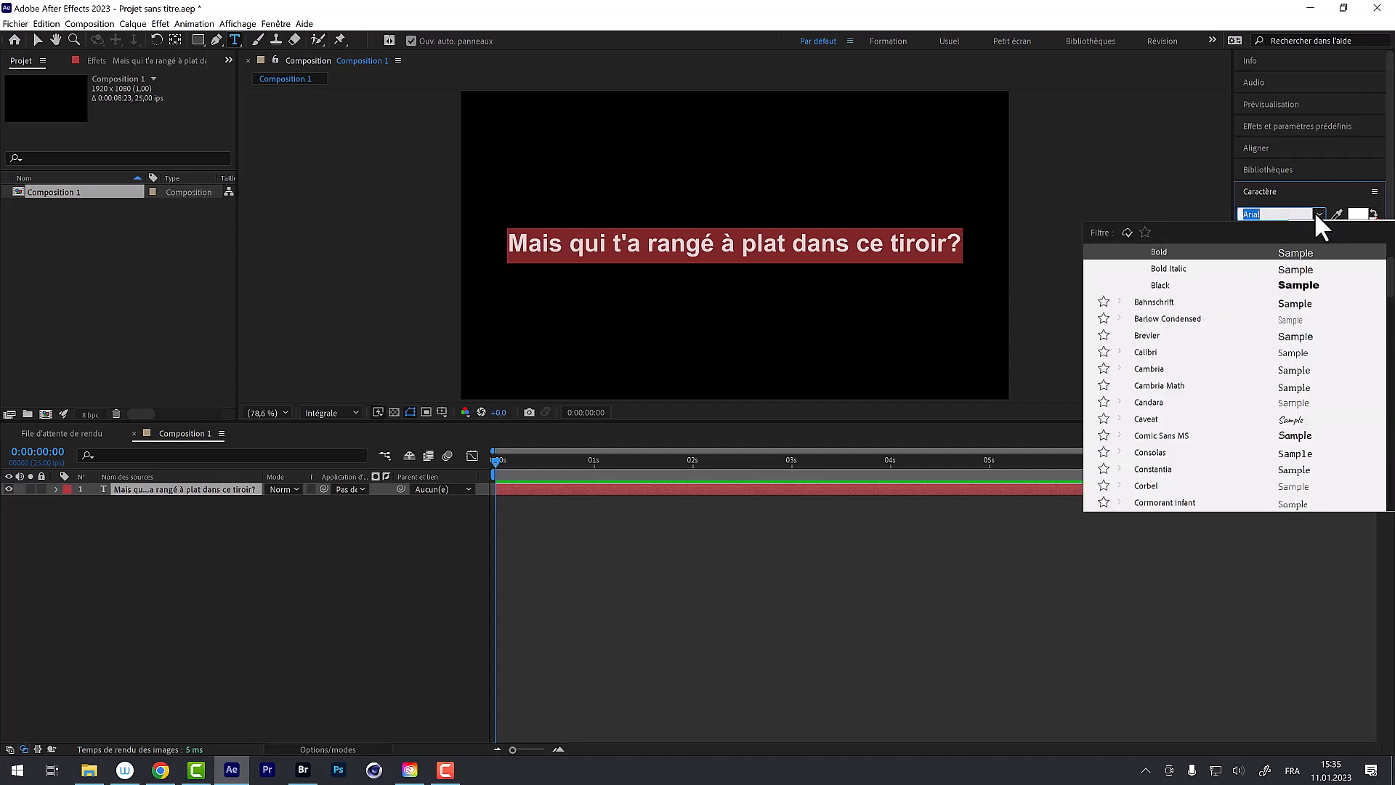
{"action": "left_click", "coordinate": [1145, 232]}
{"action": "left_click", "coordinate": [1145, 233]}
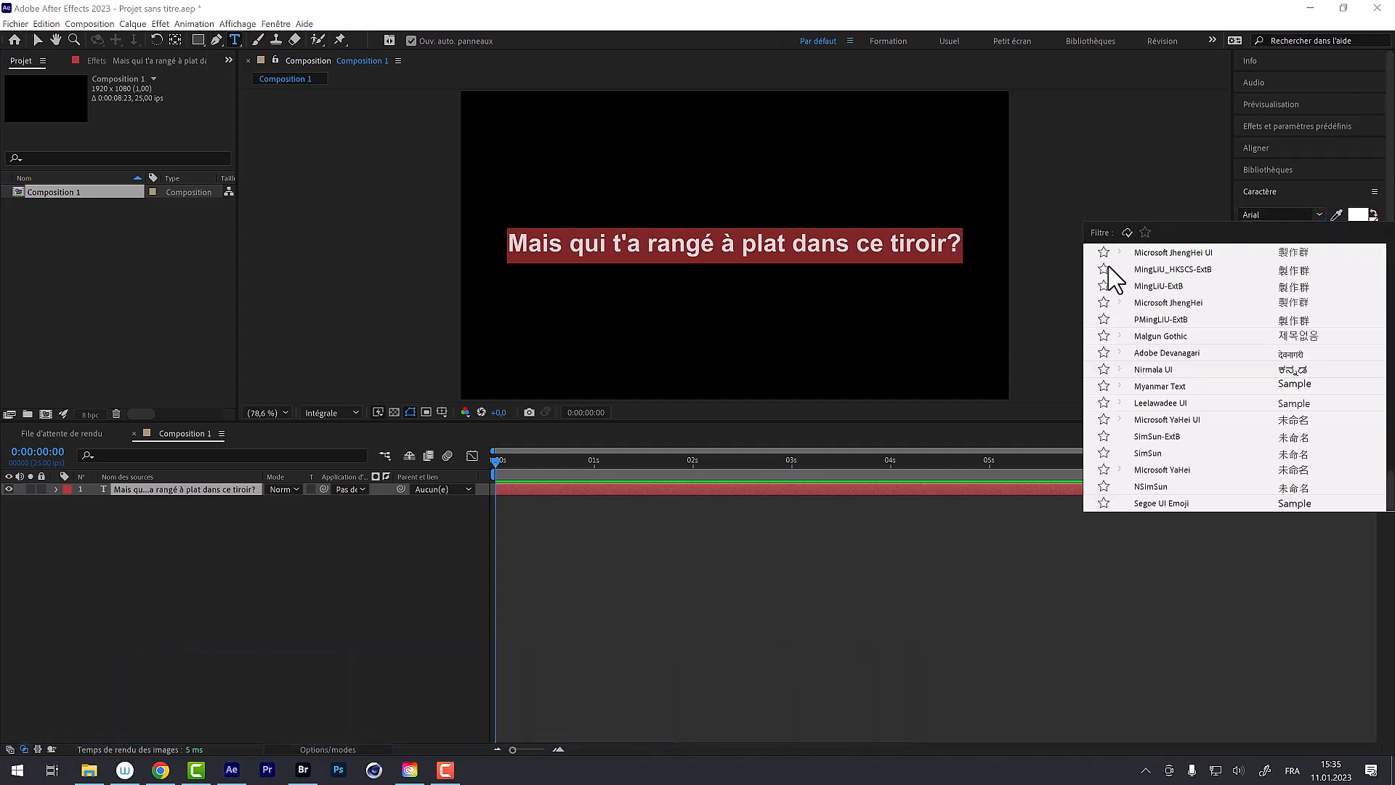
{"action": "left_click", "coordinate": [1126, 233]}
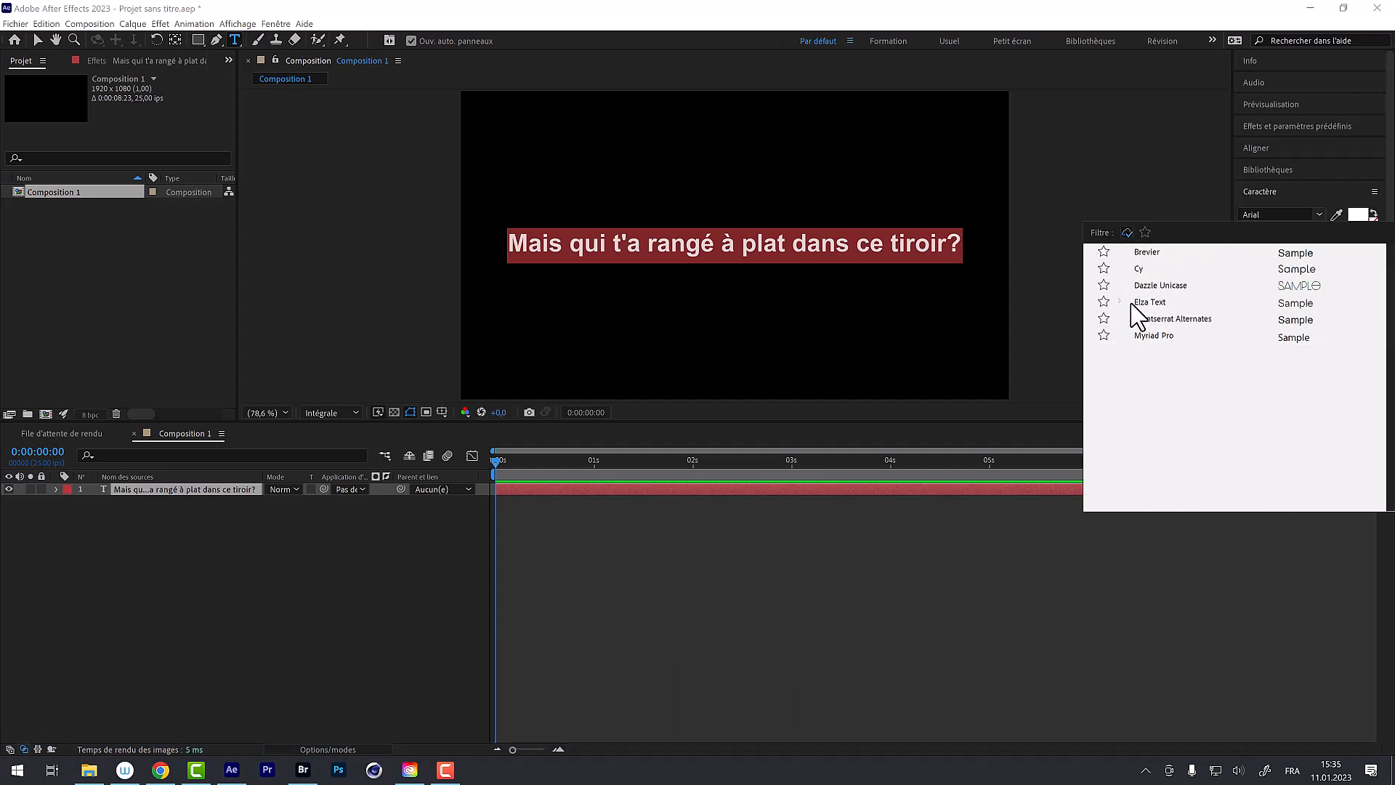
{"action": "left_click", "coordinate": [1126, 233]}
{"action": "left_click", "coordinate": [1201, 212]}
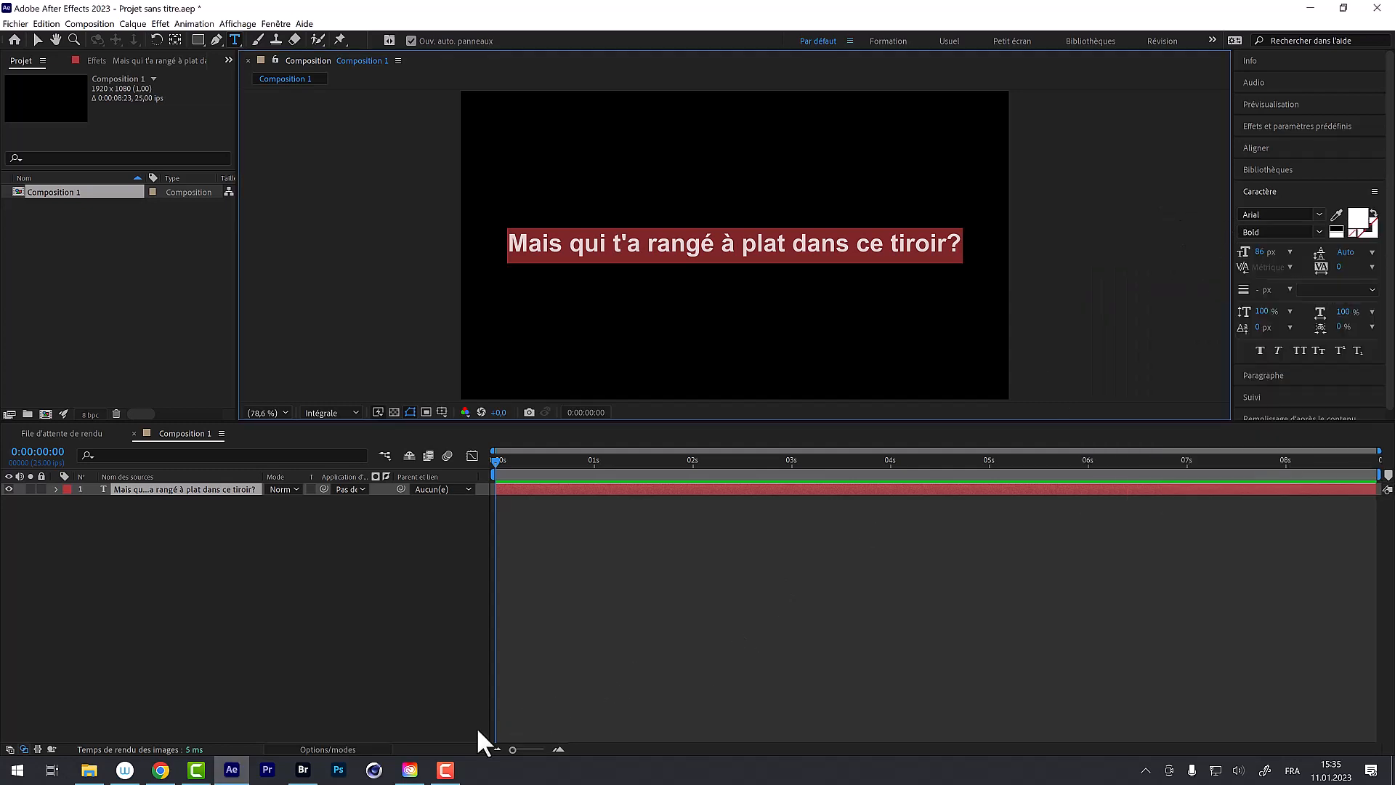
- Switch to Creative Cloud Desktop, reposition its window and open the font management page
{"action": "left_click", "coordinate": [409, 770]}
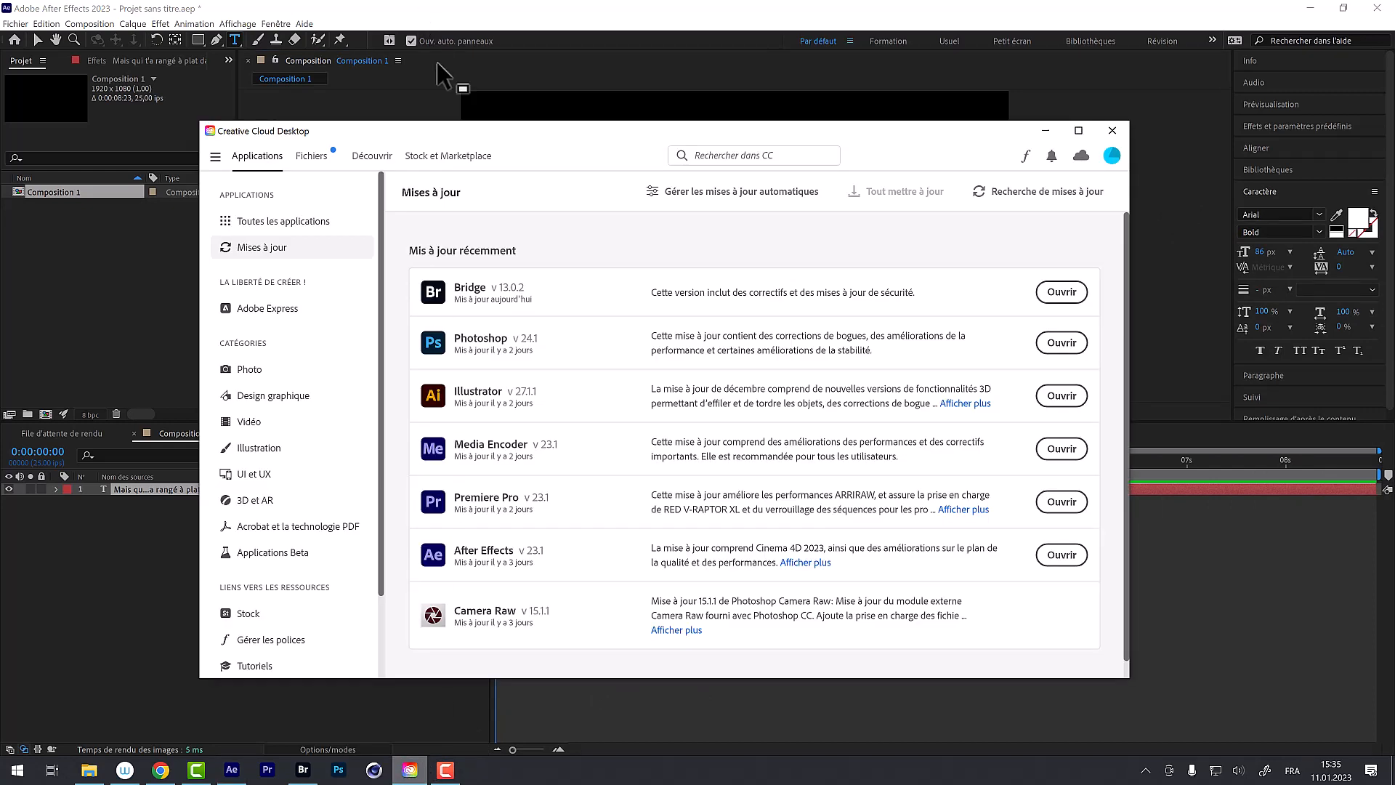
{"action": "left_click_drag", "start_coordinate": [416, 131], "coordinate": [365, 119]}
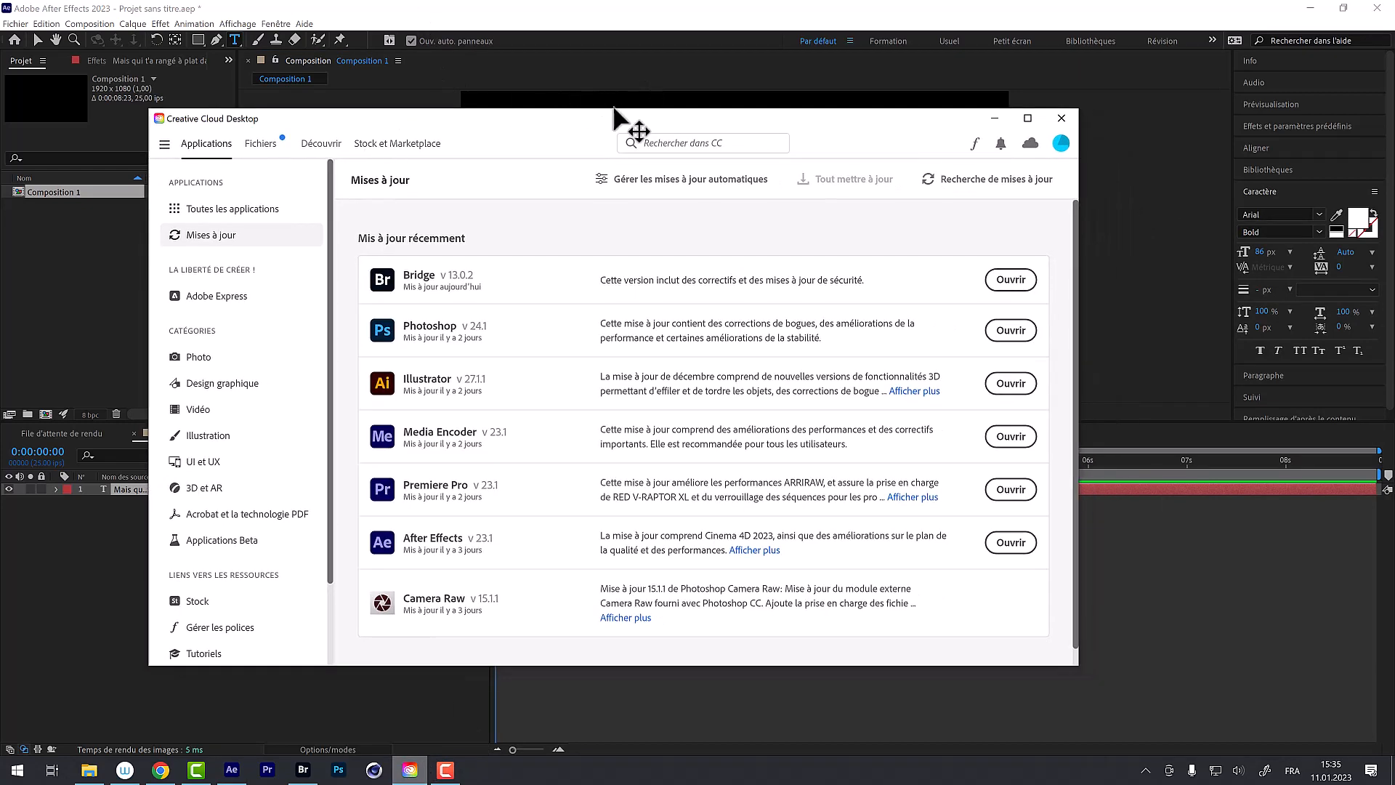
{"action": "left_click_drag", "start_coordinate": [614, 109], "coordinate": [552, 109]}
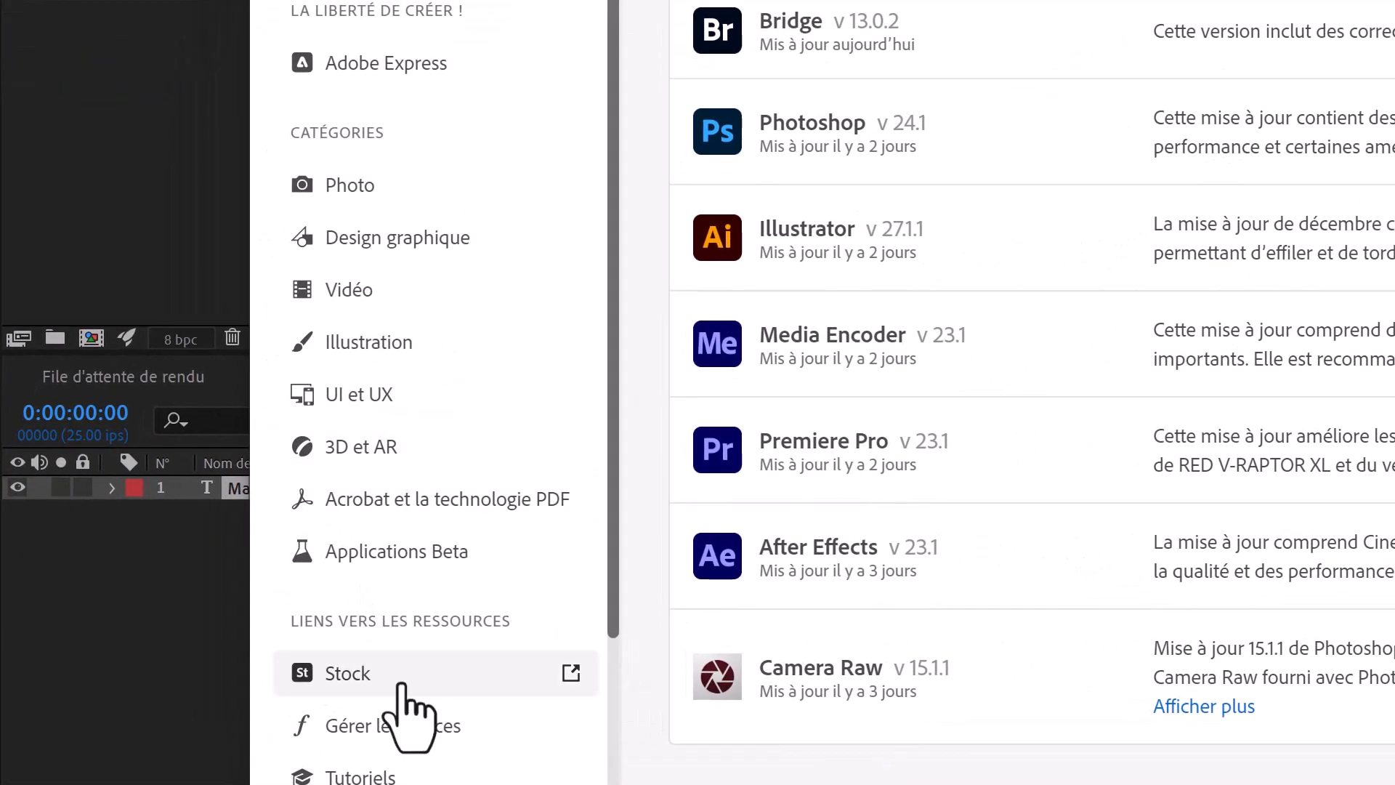
{"action": "scroll", "coordinate": [410, 708], "scroll_direction": "down", "scroll_amount": 3}
{"action": "left_click", "coordinate": [398, 534]}
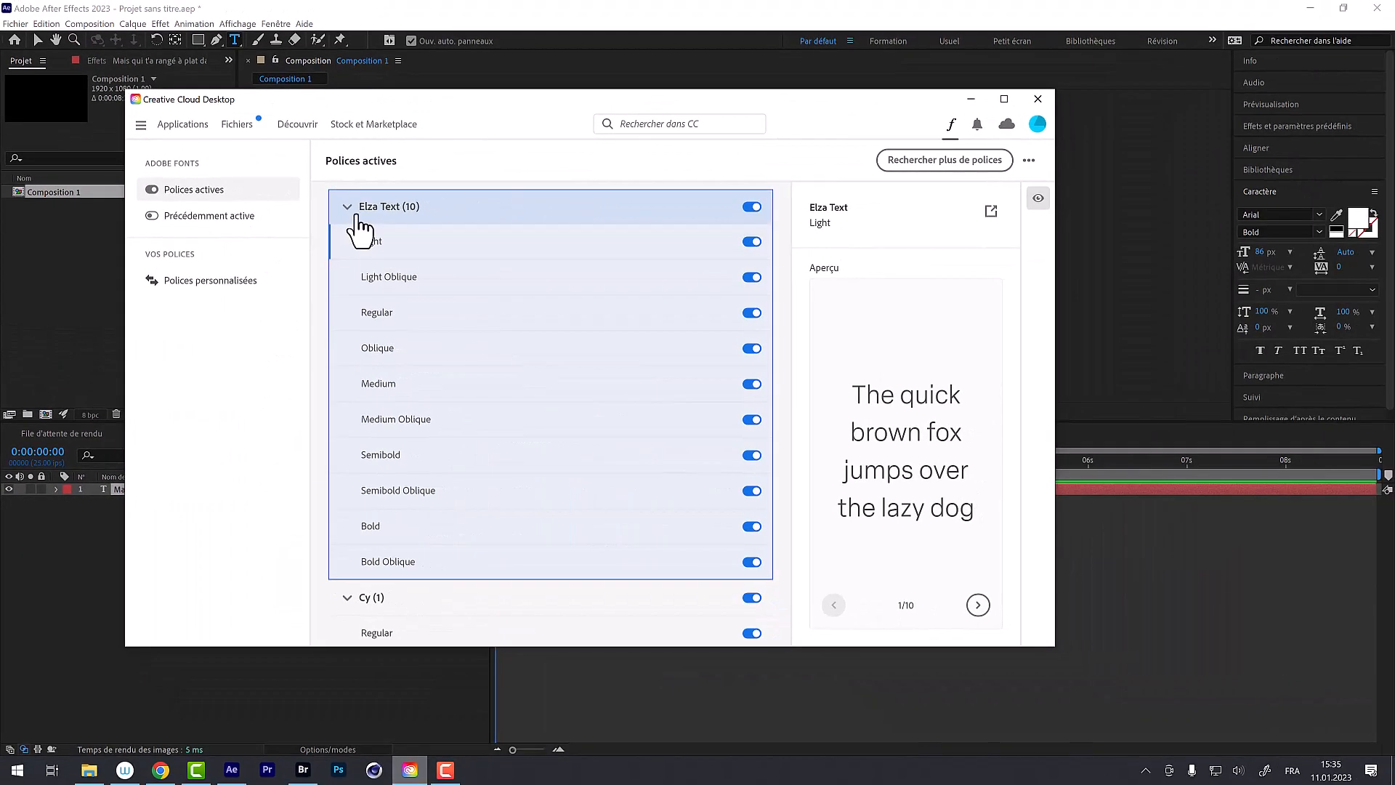
- Collapse the Elza Text, Cy, Dazzle Unicase and Source Sans Pro families in the active fonts list
{"action": "left_click", "coordinate": [353, 210]}
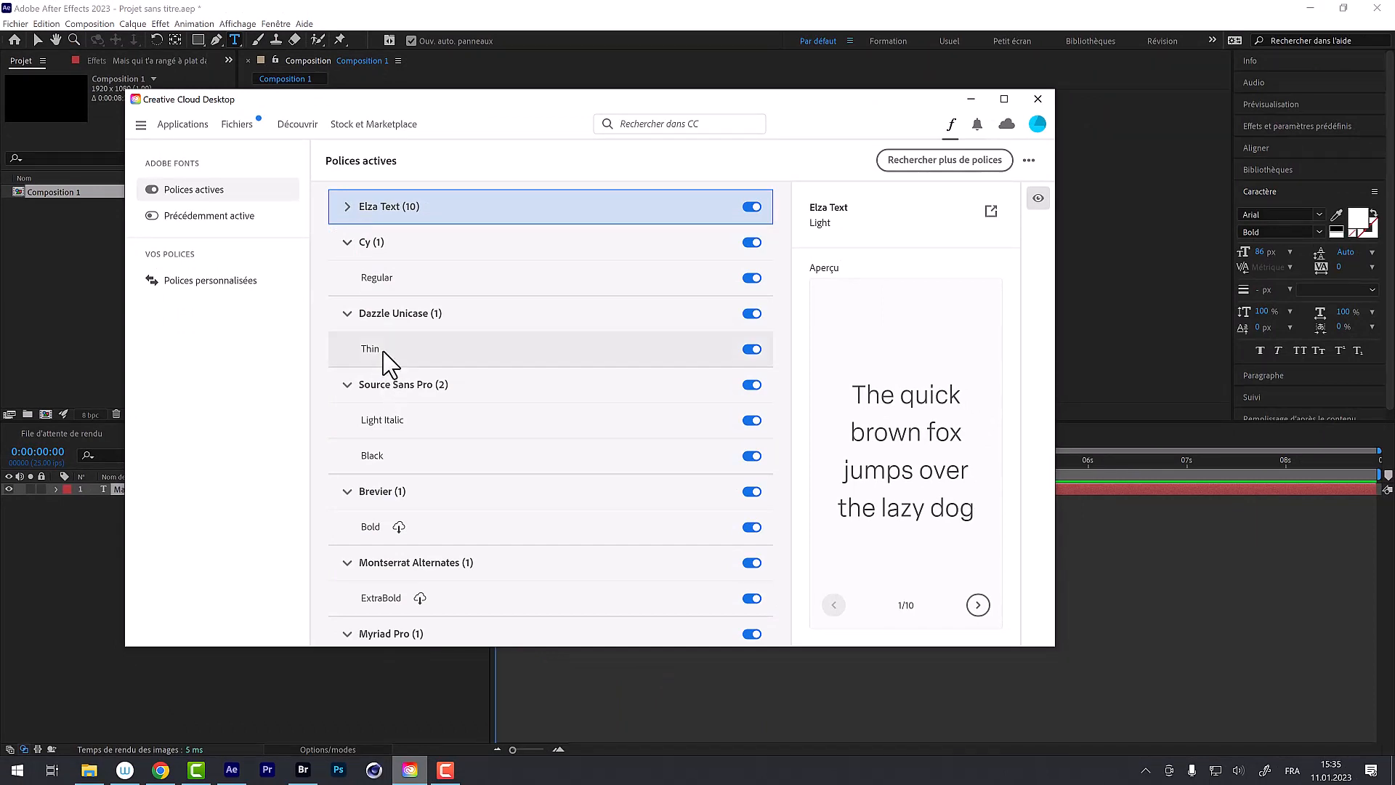
{"action": "left_click", "coordinate": [347, 242]}
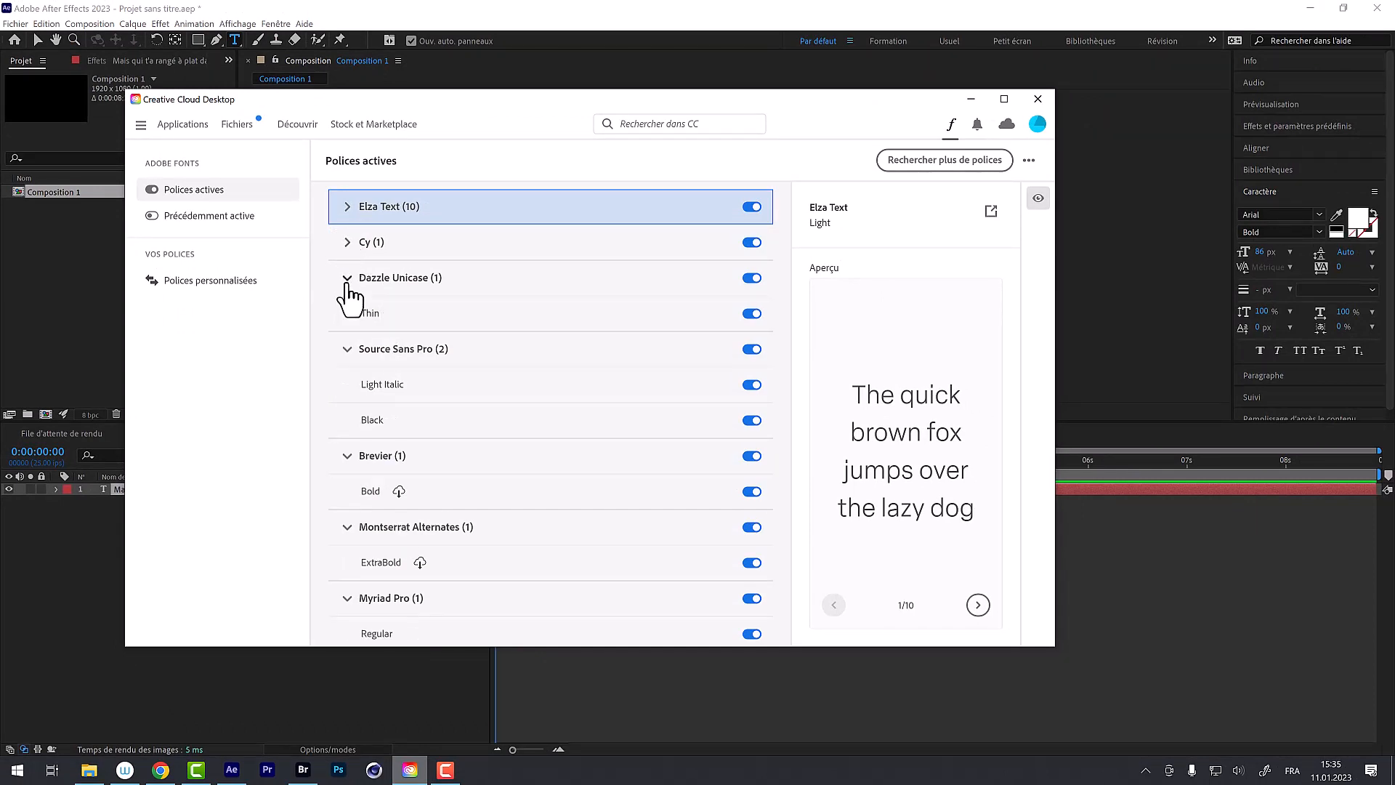
{"action": "left_click", "coordinate": [347, 280]}
{"action": "left_click", "coordinate": [349, 314]}
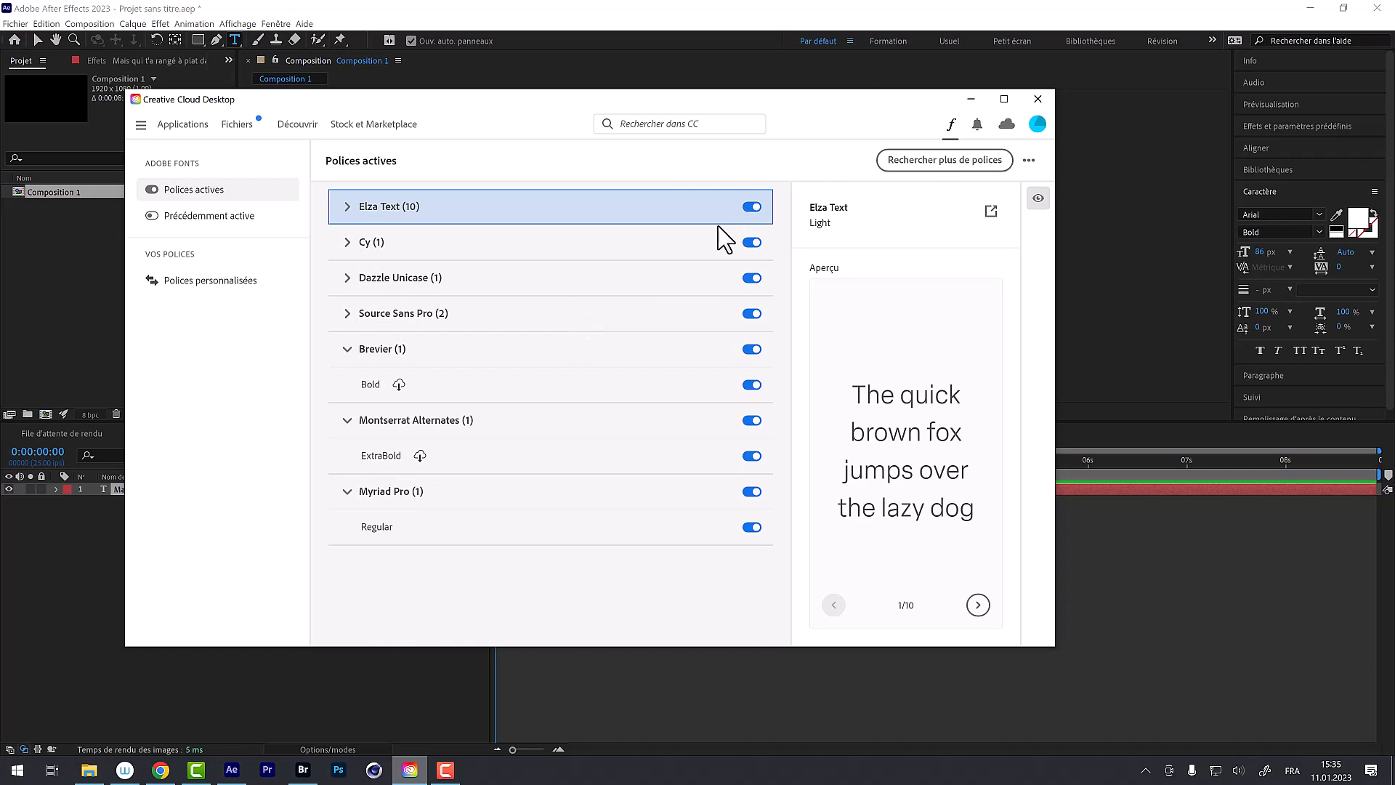
- Deactivate the Elza Text font family and opt out of seeing the deactivation confirmation again
{"action": "left_click", "coordinate": [752, 207]}
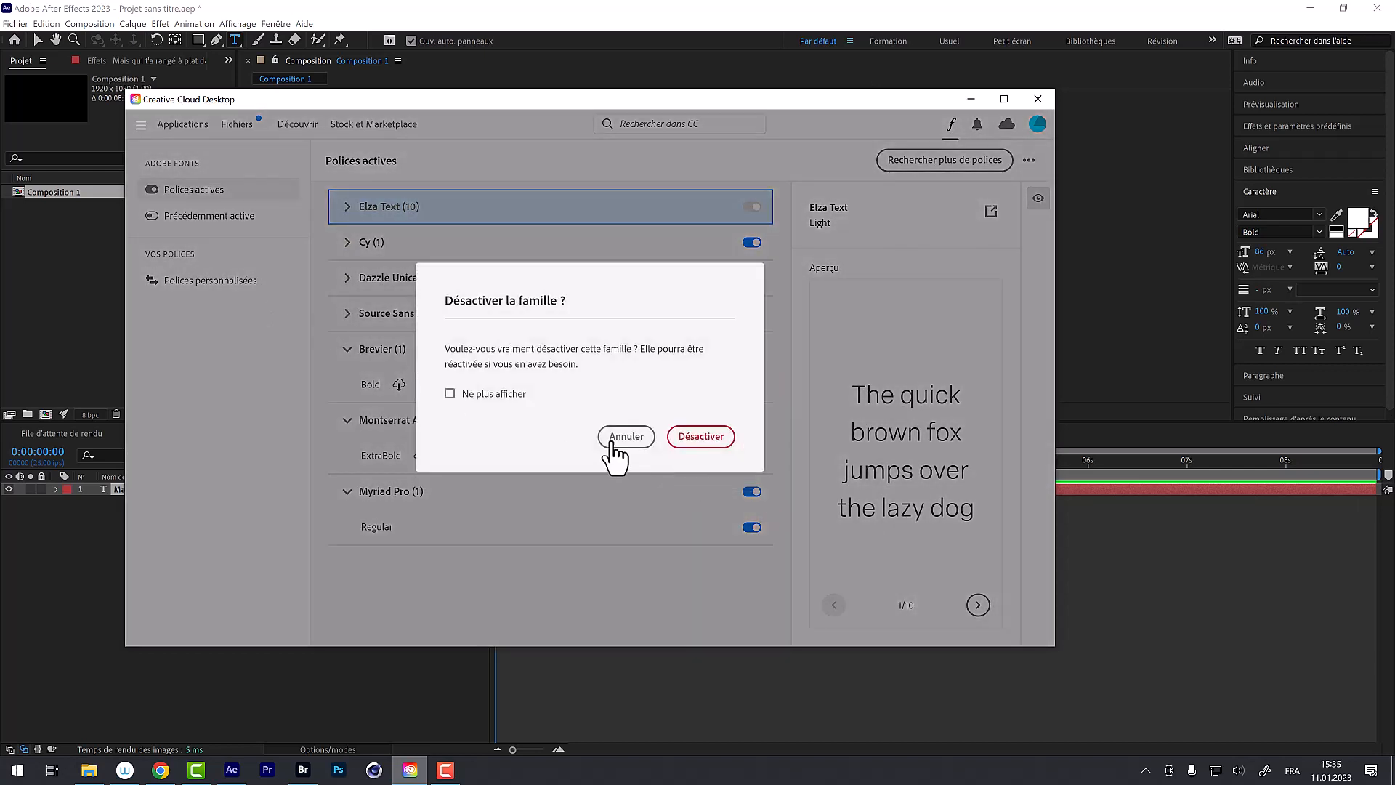
{"action": "left_click", "coordinate": [504, 392]}
{"action": "left_click", "coordinate": [711, 435]}
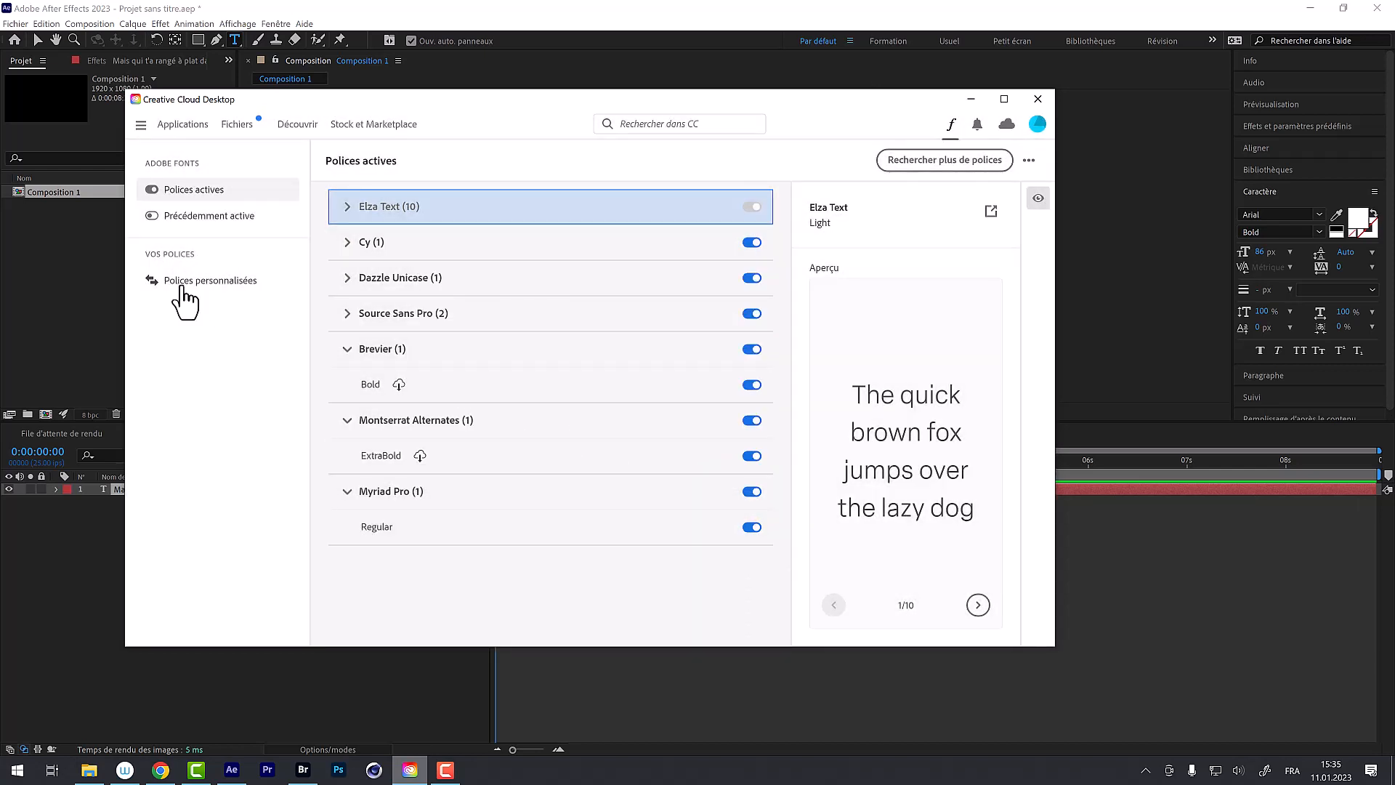
- Reactivate the Elza Text family from the previously active fonts and return to the active fonts
{"action": "left_click", "coordinate": [209, 220]}
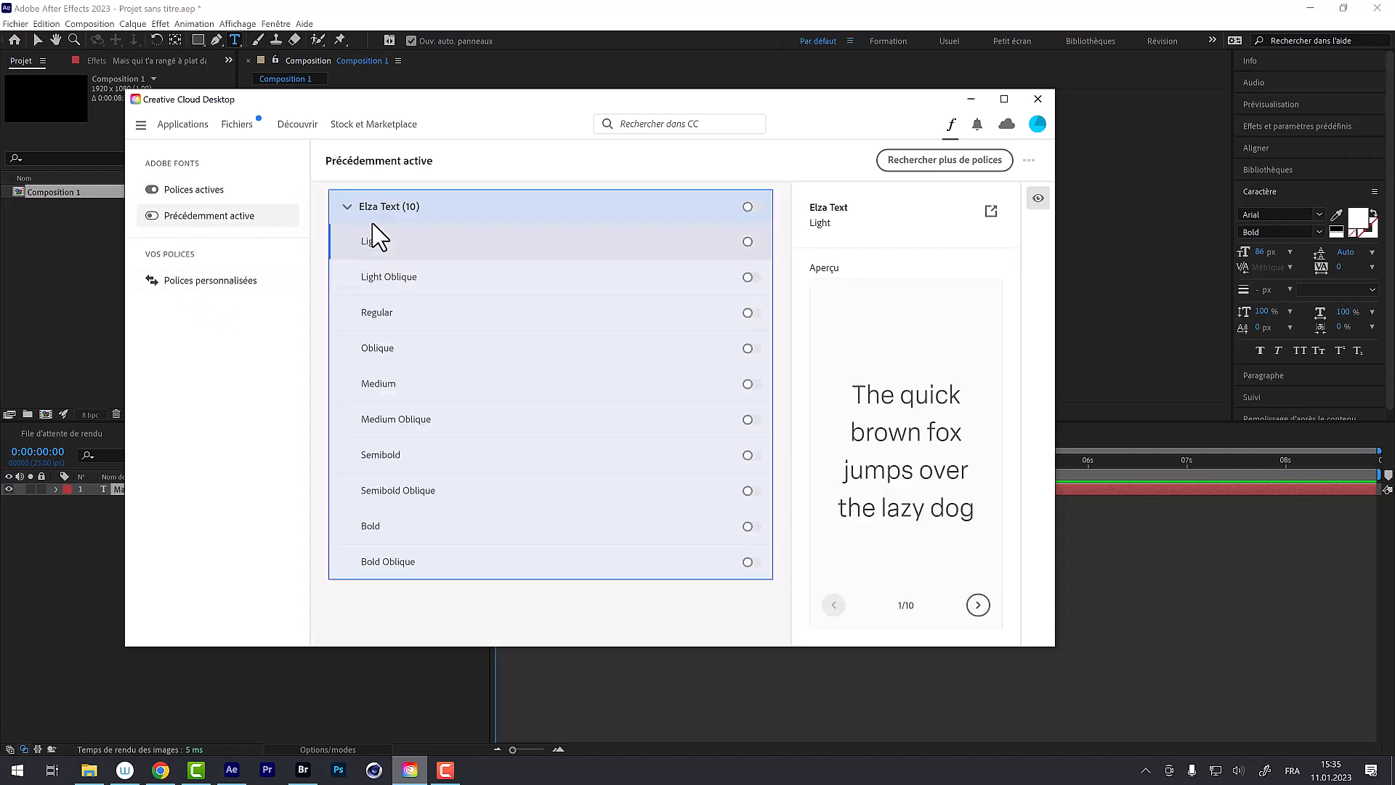
{"action": "left_click", "coordinate": [751, 209]}
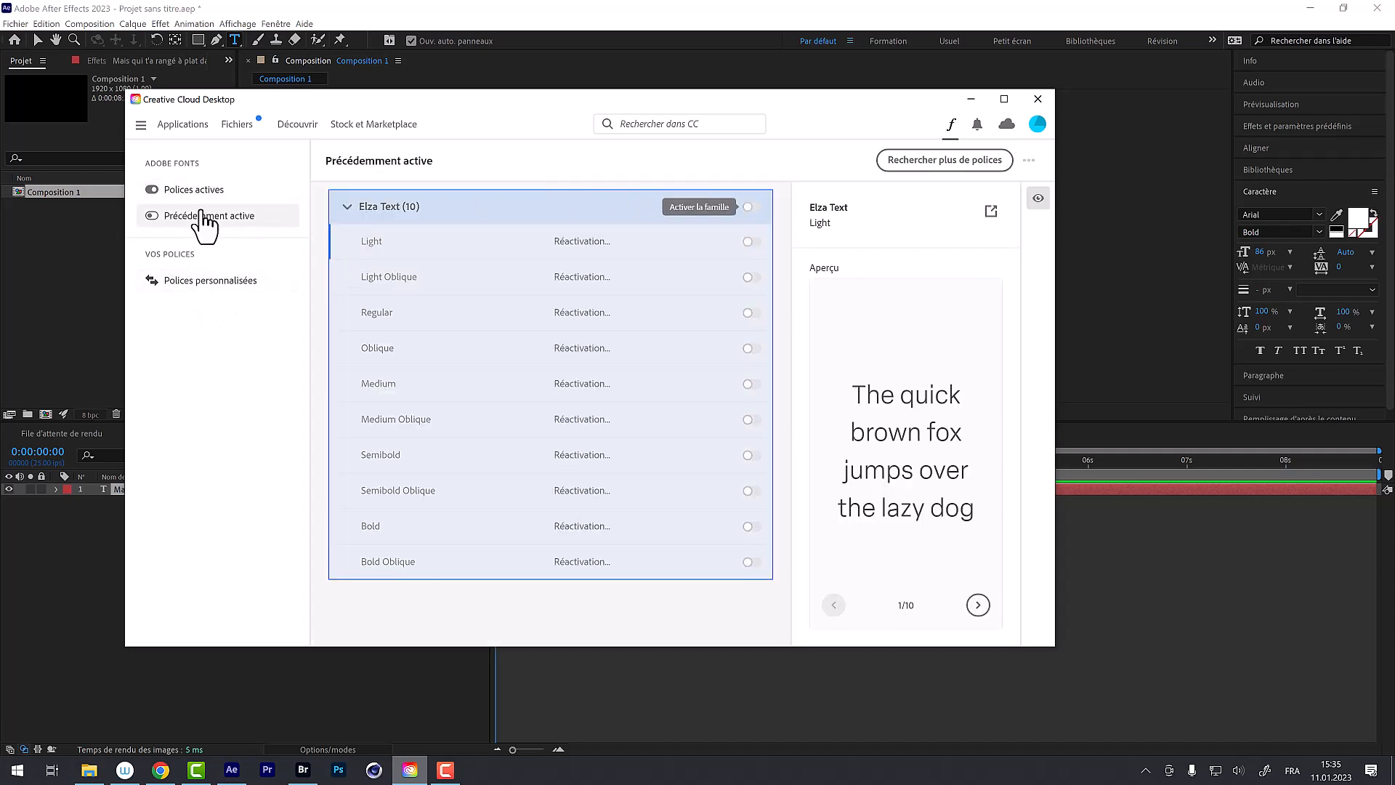
{"action": "left_click", "coordinate": [193, 191]}
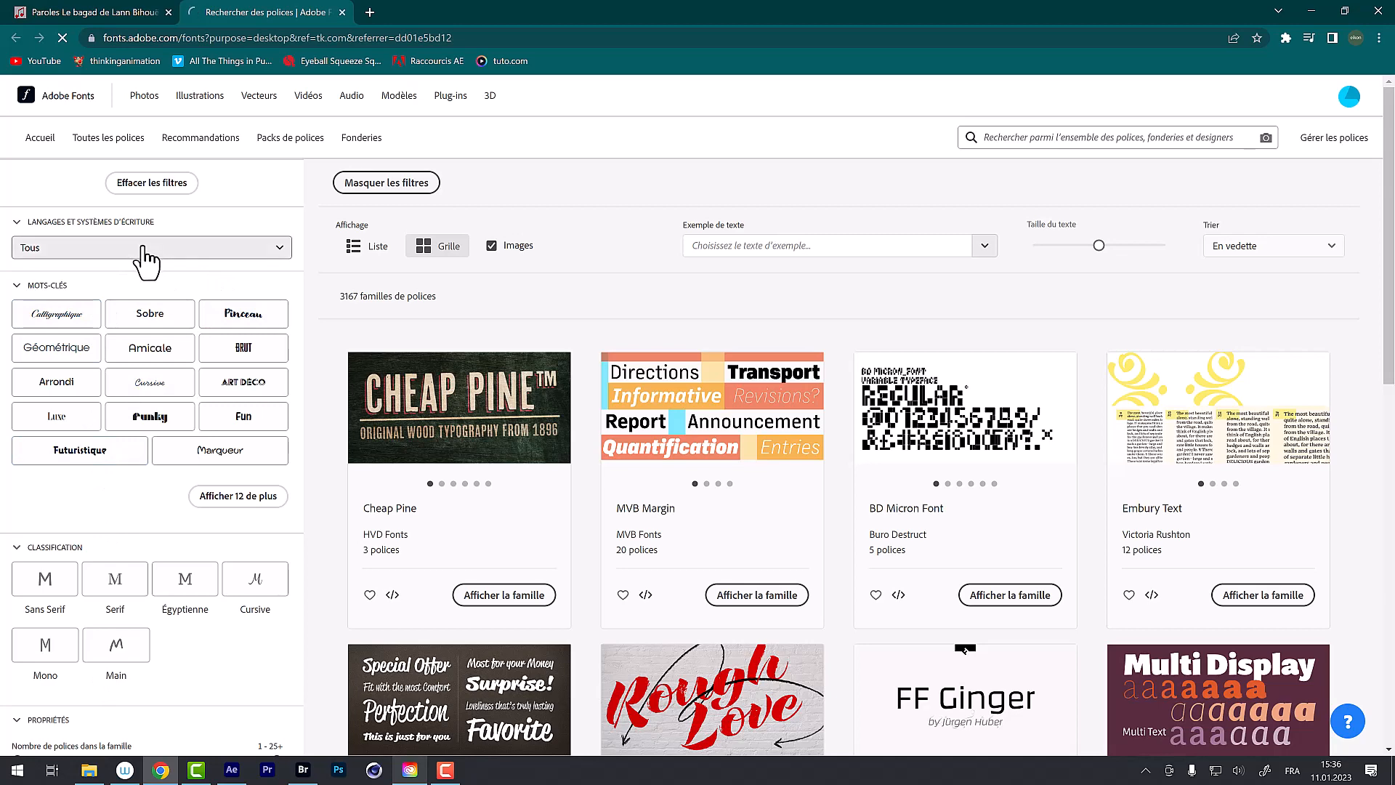
- Filter the font catalogue on the Adobe Fonts website to families supporting French
{"action": "left_click", "coordinate": [210, 248]}
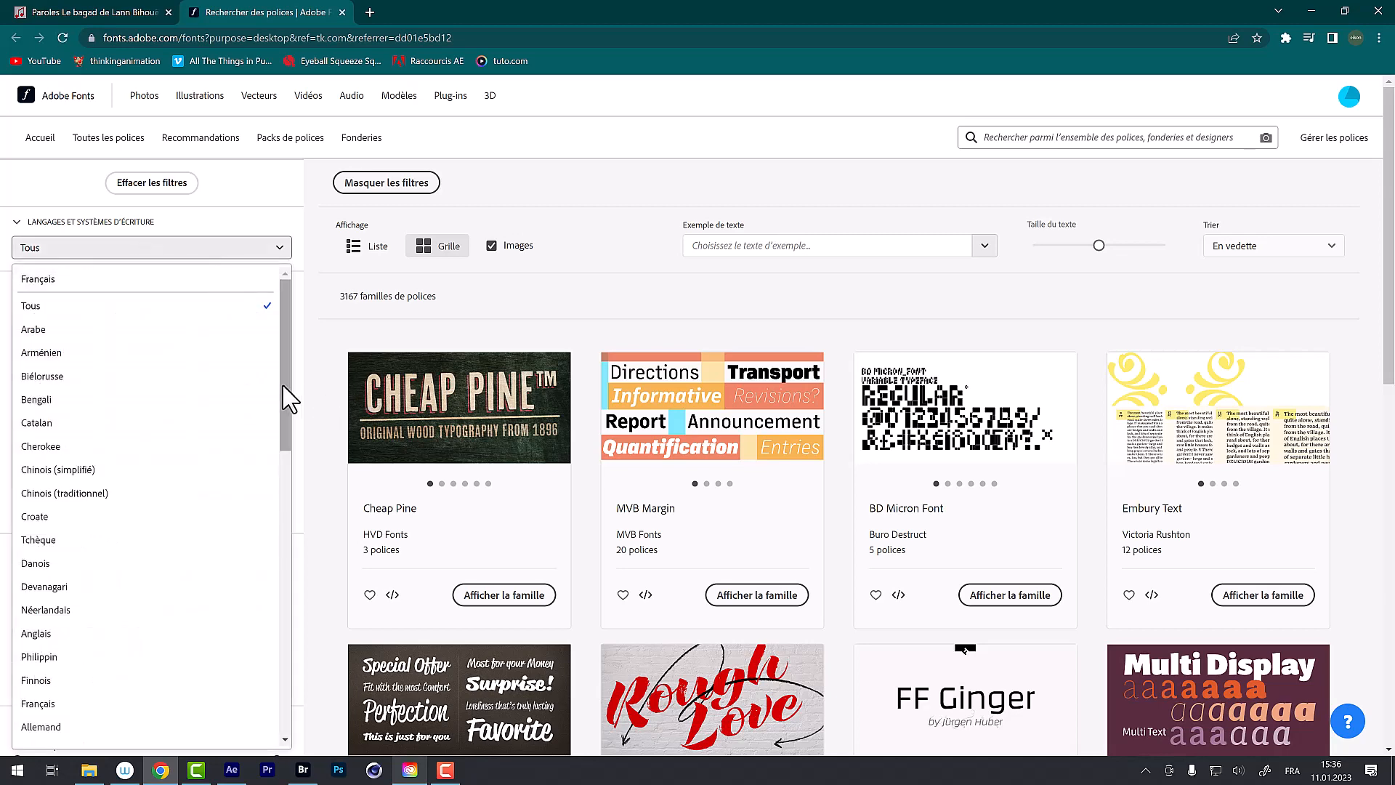
{"action": "left_click_drag", "start_coordinate": [283, 395], "coordinate": [227, 544]}
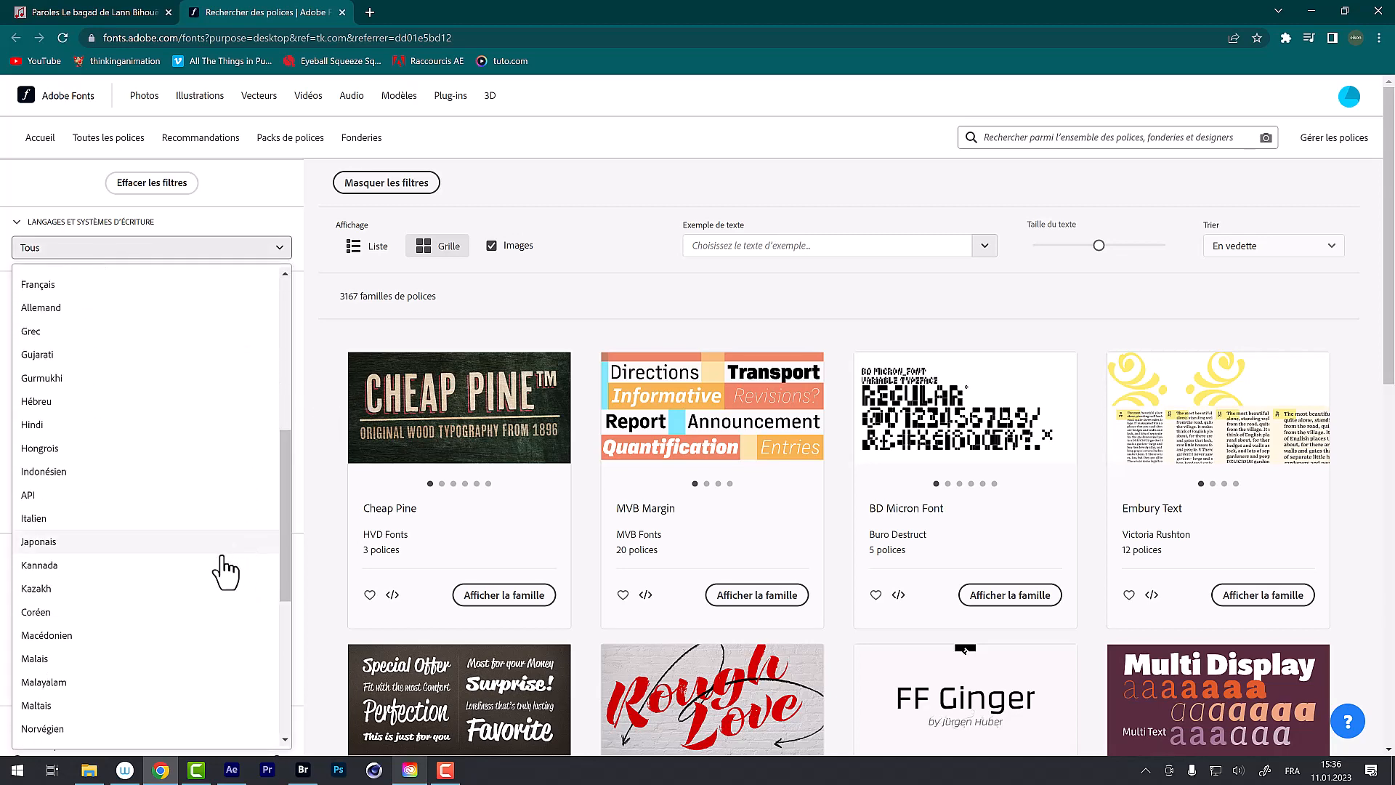
{"action": "left_click", "coordinate": [146, 287]}
{"action": "left_click", "coordinate": [193, 317]}
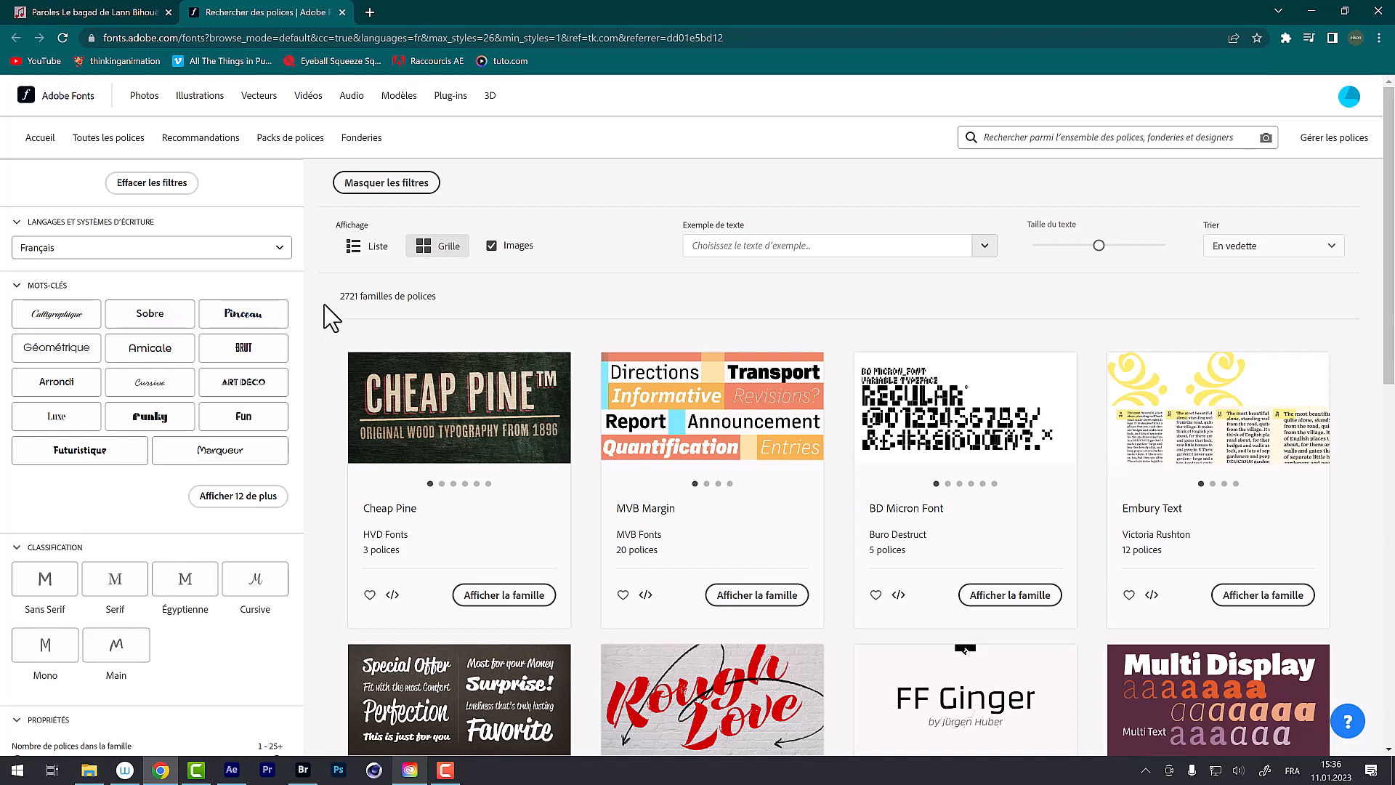
- Look over the font property filters, then open the BD Micron Font family and activate all its fonts
{"action": "scroll", "coordinate": [243, 554], "scroll_direction": "down", "scroll_amount": 6}
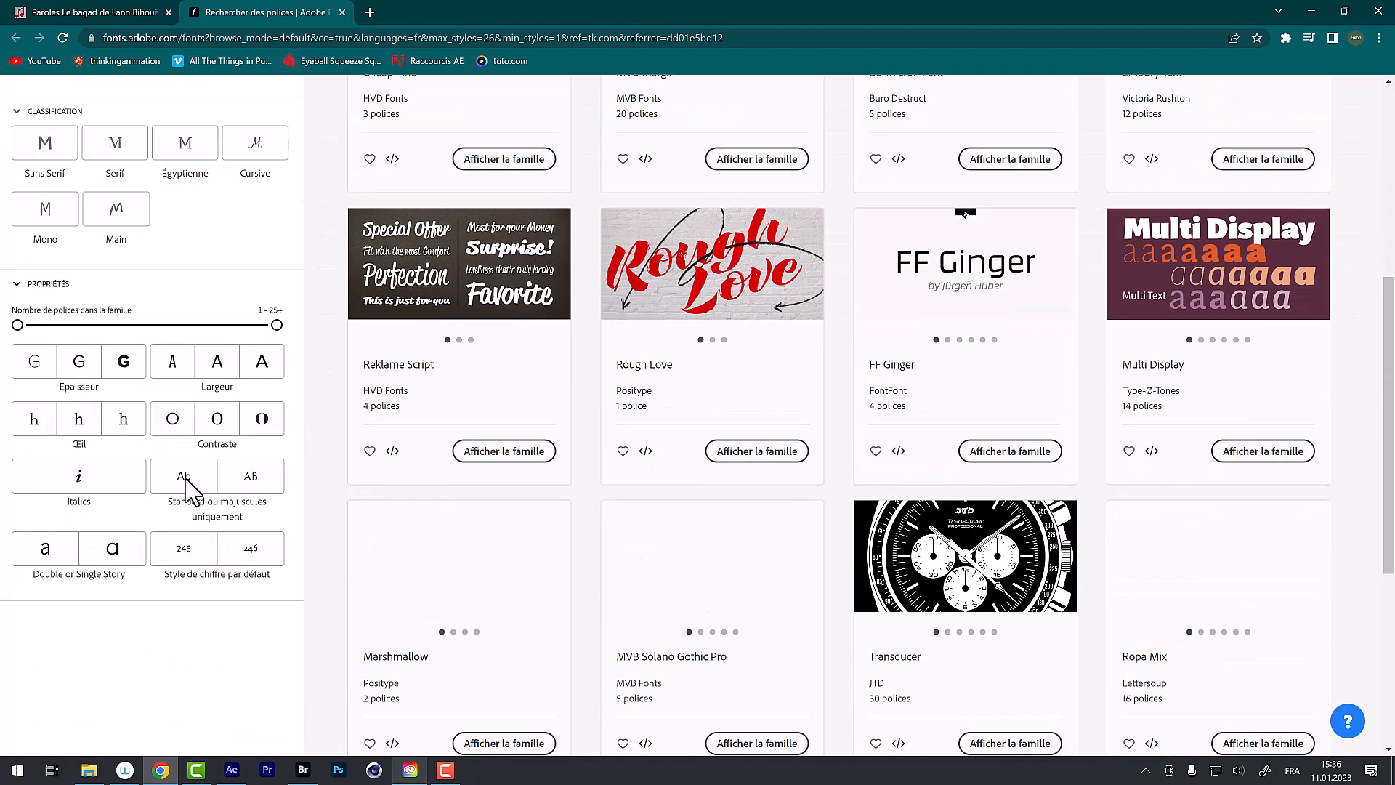
{"action": "scroll", "coordinate": [138, 412], "scroll_direction": "up", "scroll_amount": 4}
{"action": "scroll", "coordinate": [164, 412], "scroll_direction": "up", "scroll_amount": 2}
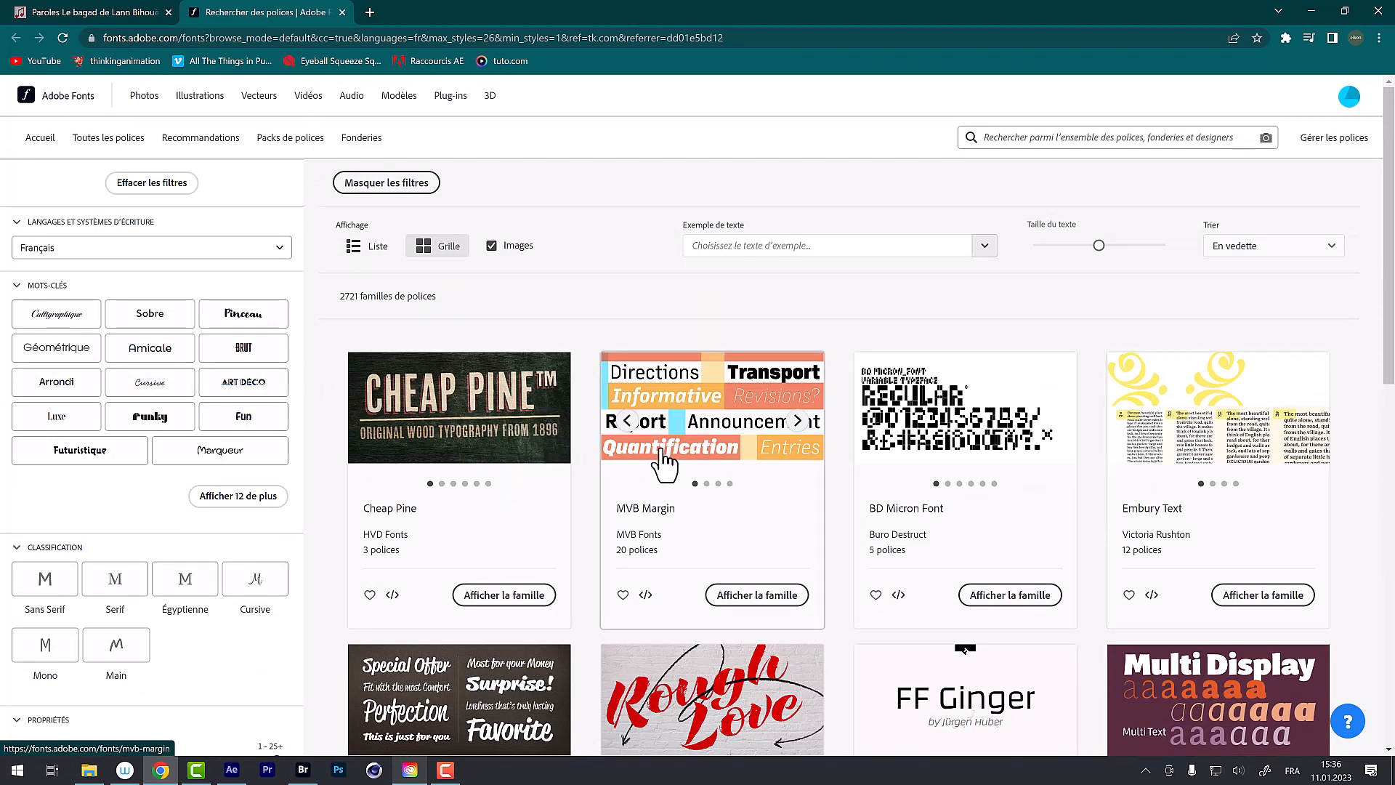
{"action": "left_click", "coordinate": [1017, 598]}
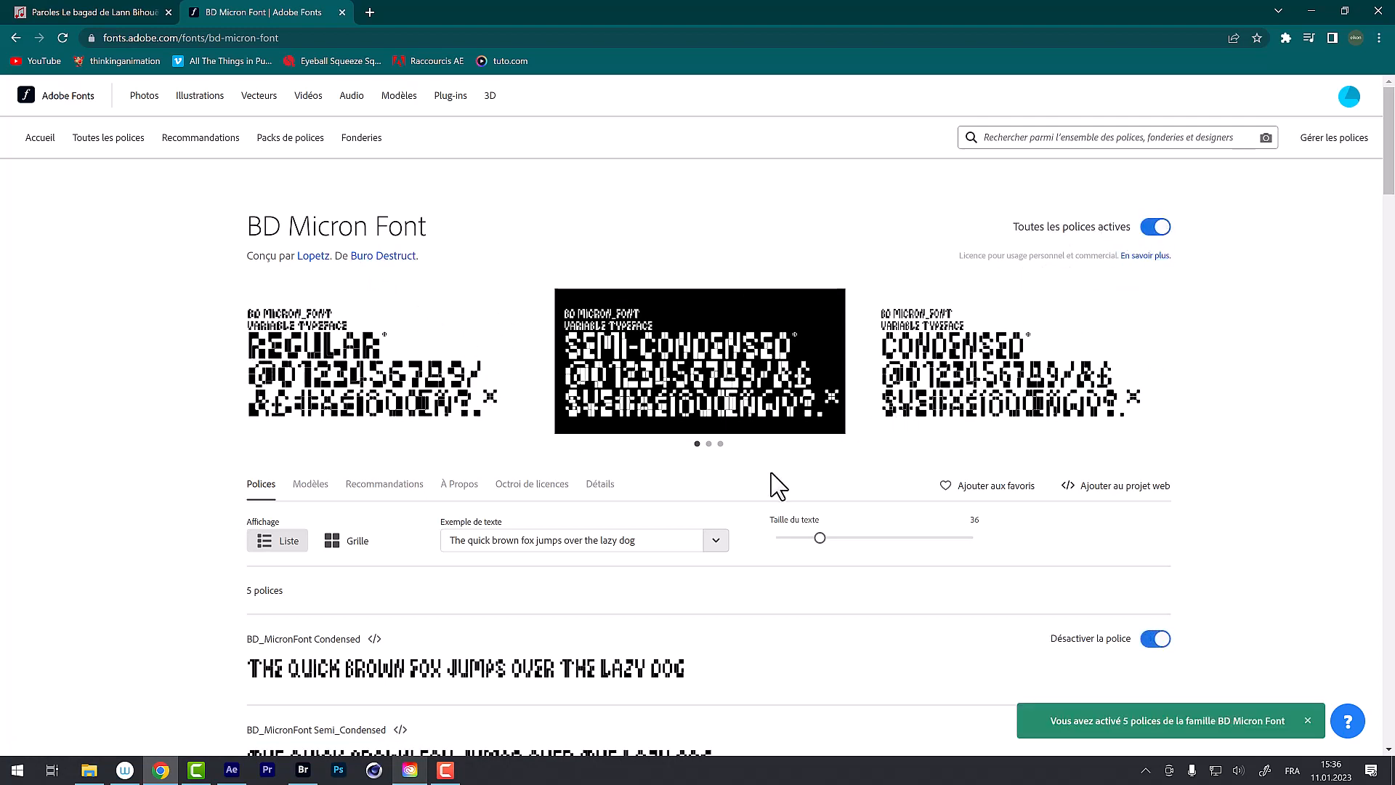
{"action": "scroll", "coordinate": [770, 485], "scroll_direction": "down", "scroll_amount": 1}
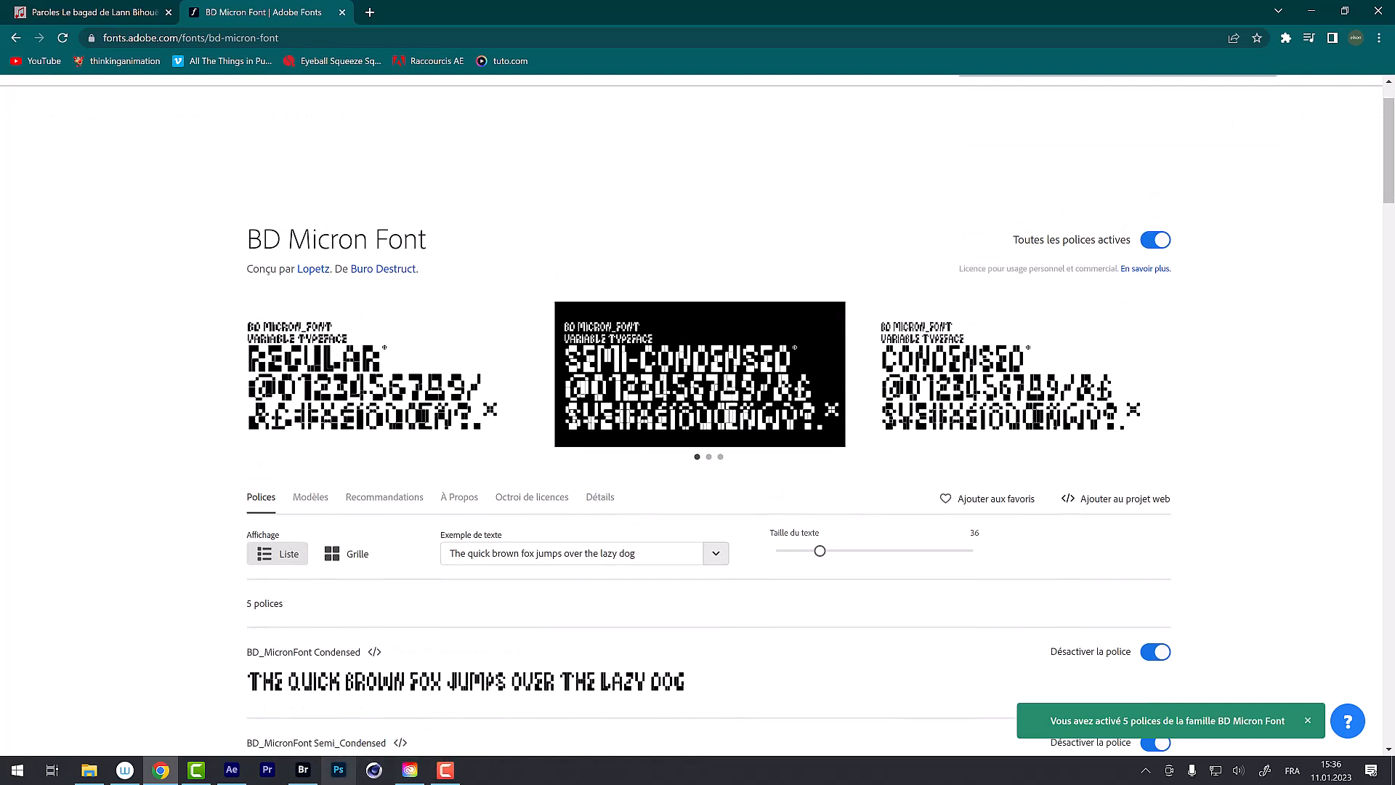
- Switch back to After Effects and show the text's font list without the Adobe Fonts filter
{"action": "left_click", "coordinate": [235, 773]}
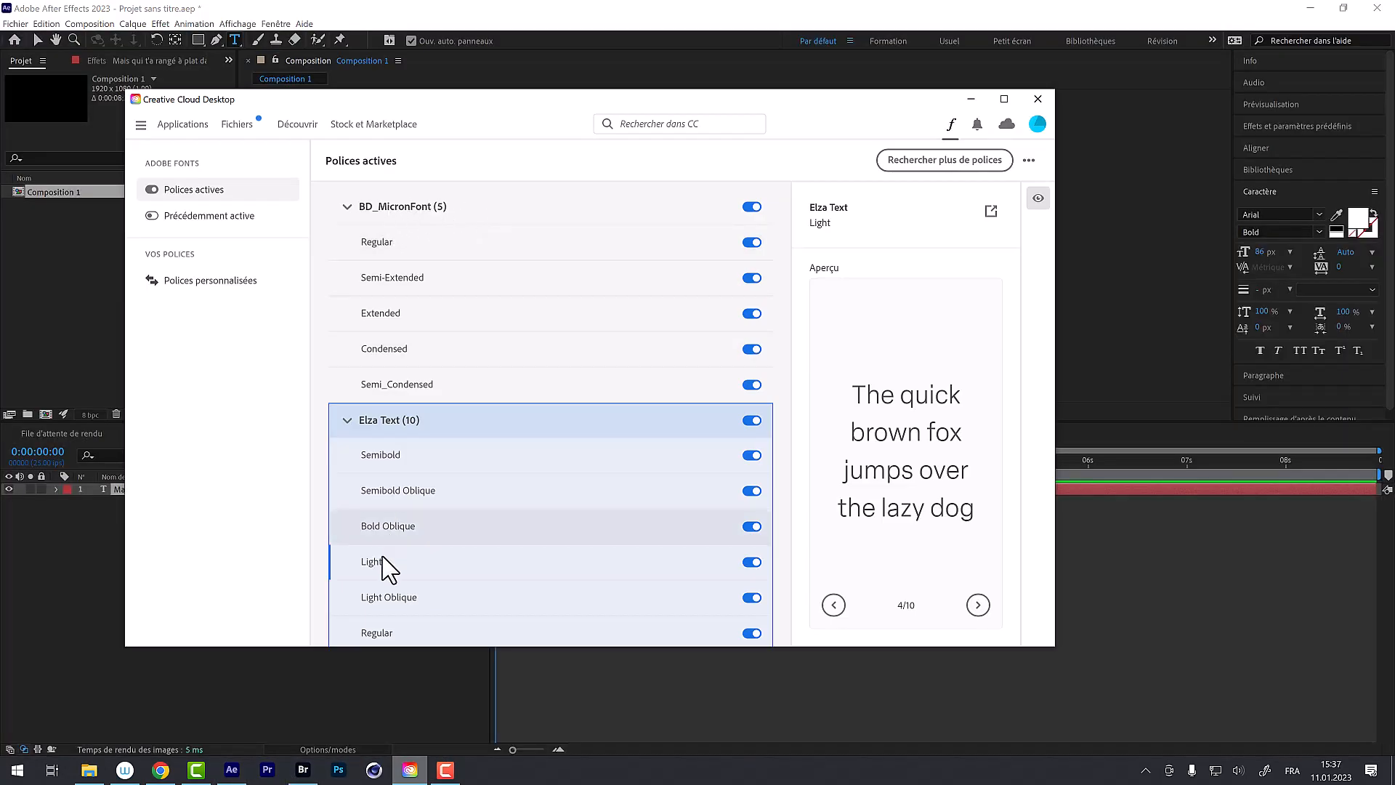
{"action": "left_click", "coordinate": [232, 770]}
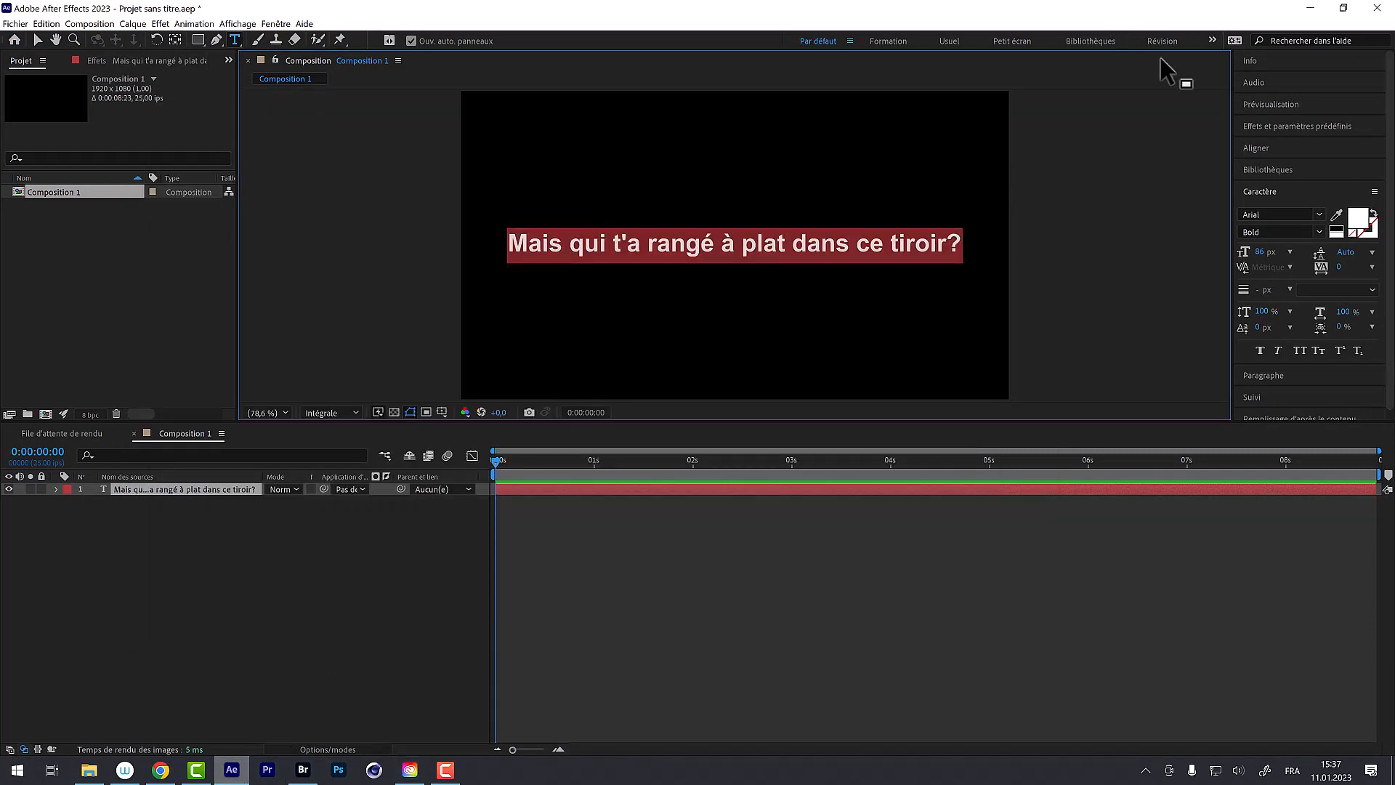
{"action": "left_click", "coordinate": [1316, 214]}
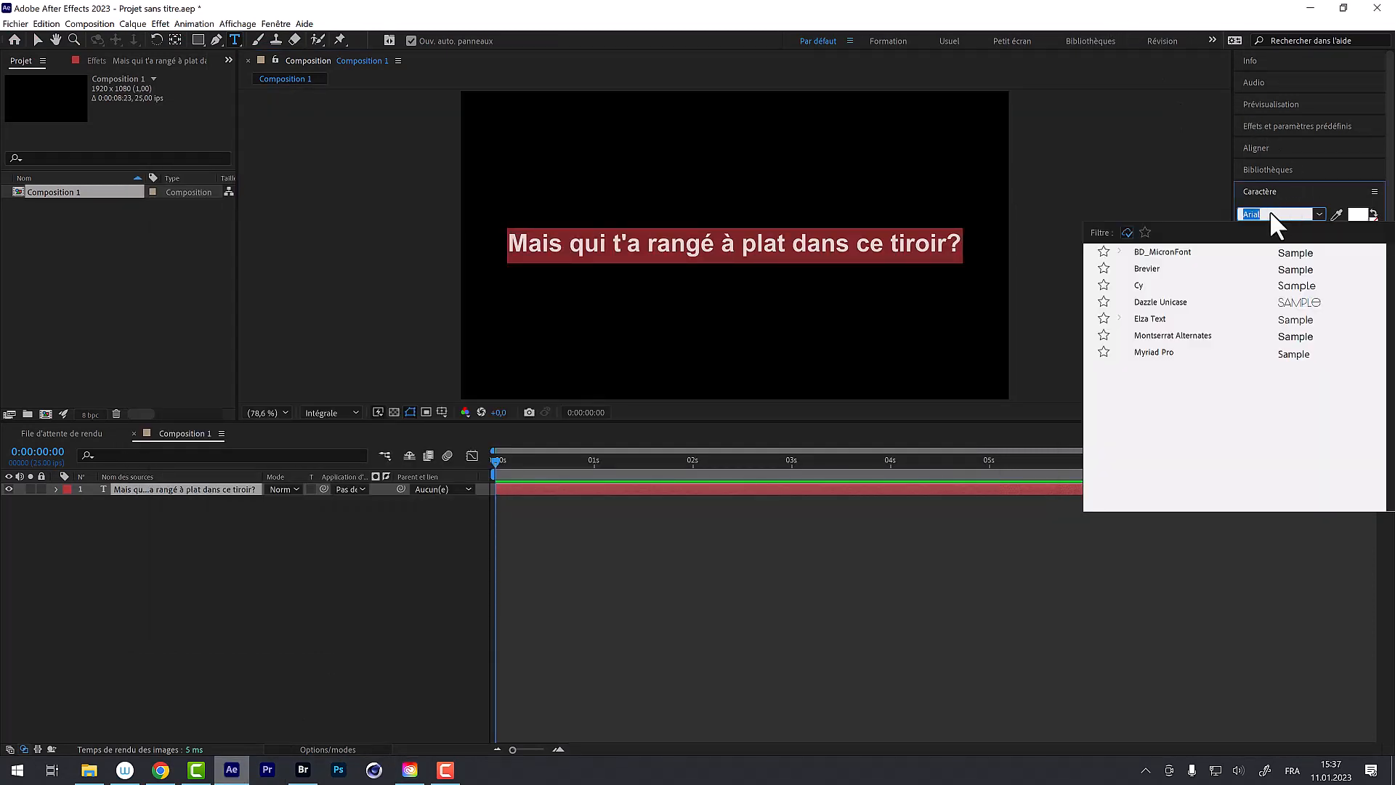
{"action": "left_click", "coordinate": [1127, 233]}
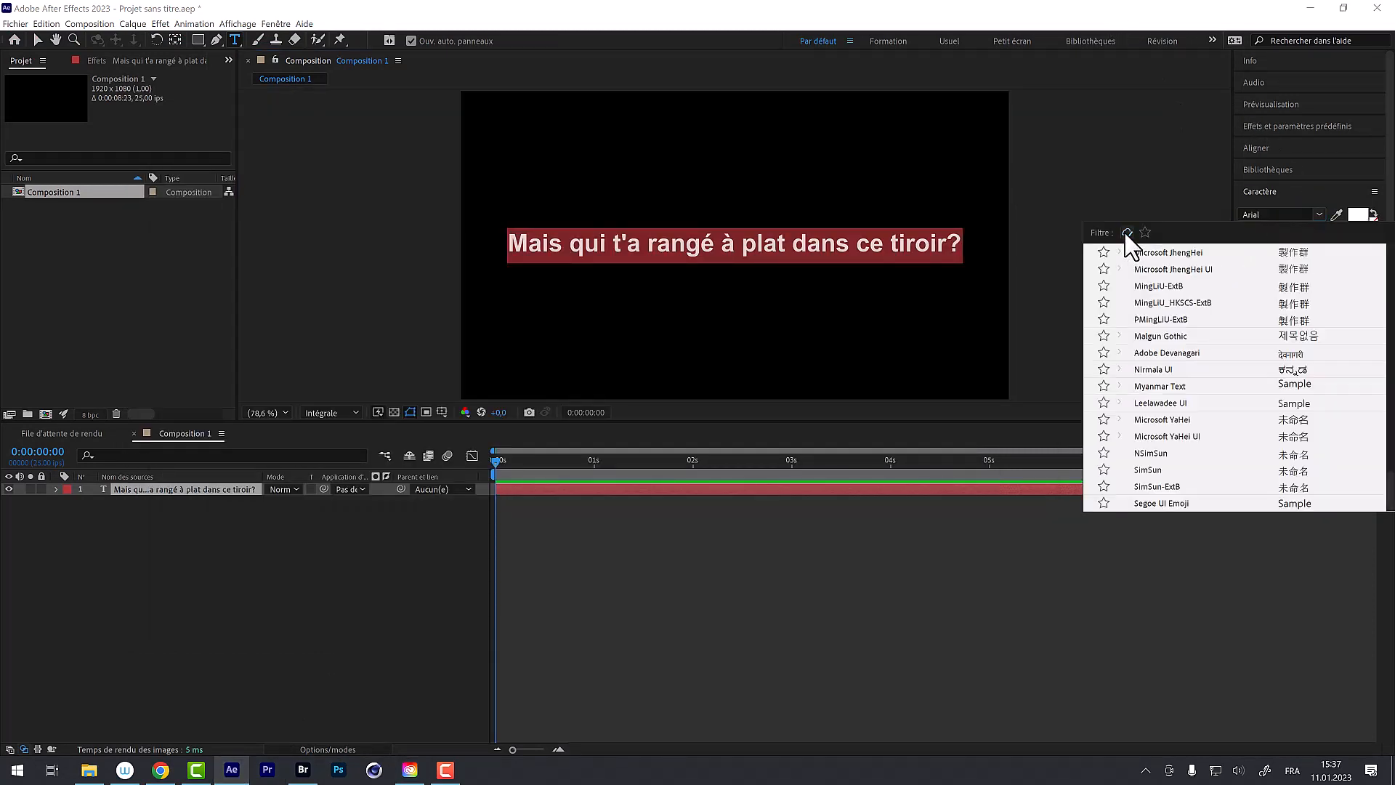
- Filter the text's font list to Adobe Fonts, try BD_MicronFont, and set the font to Elza Text Medium
{"action": "left_click", "coordinate": [1127, 233]}
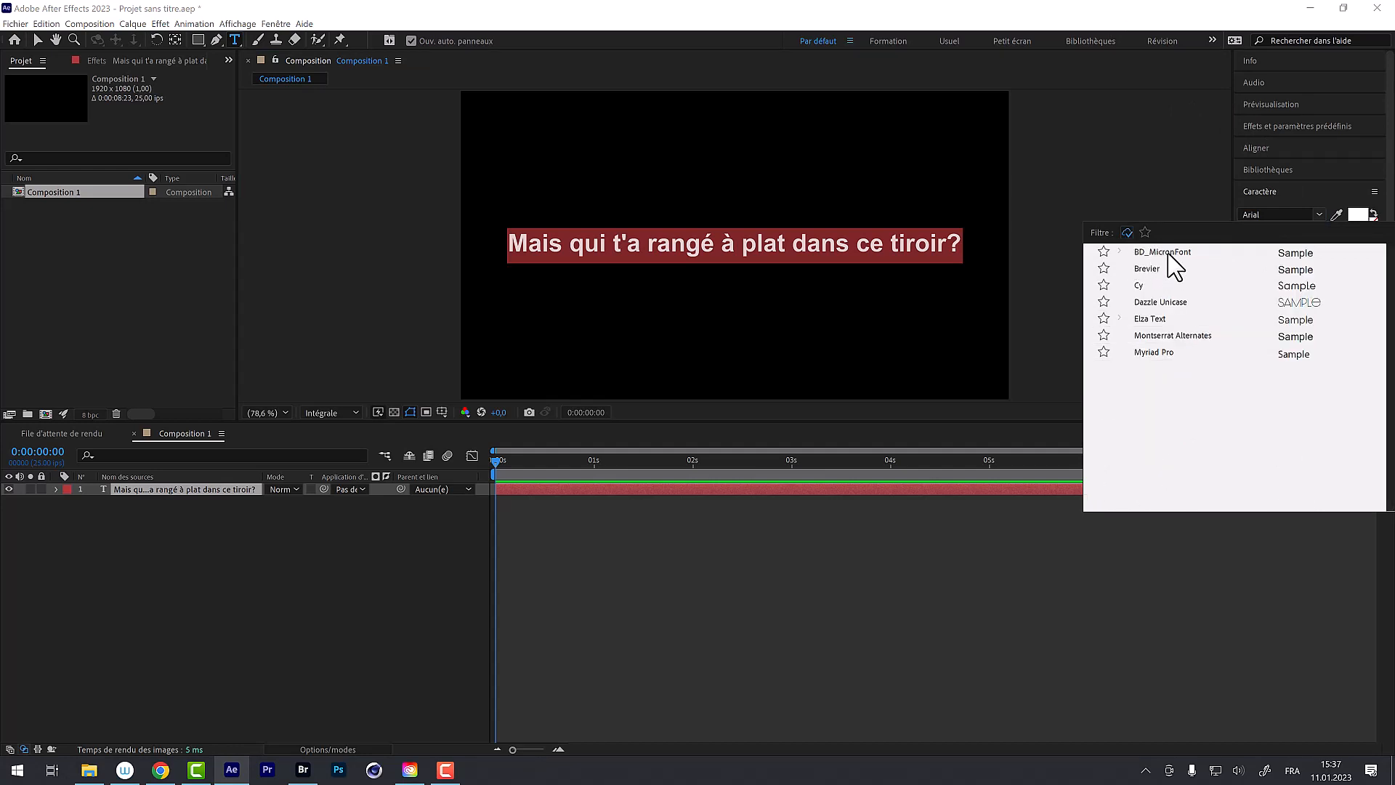
{"action": "left_click", "coordinate": [1165, 253]}
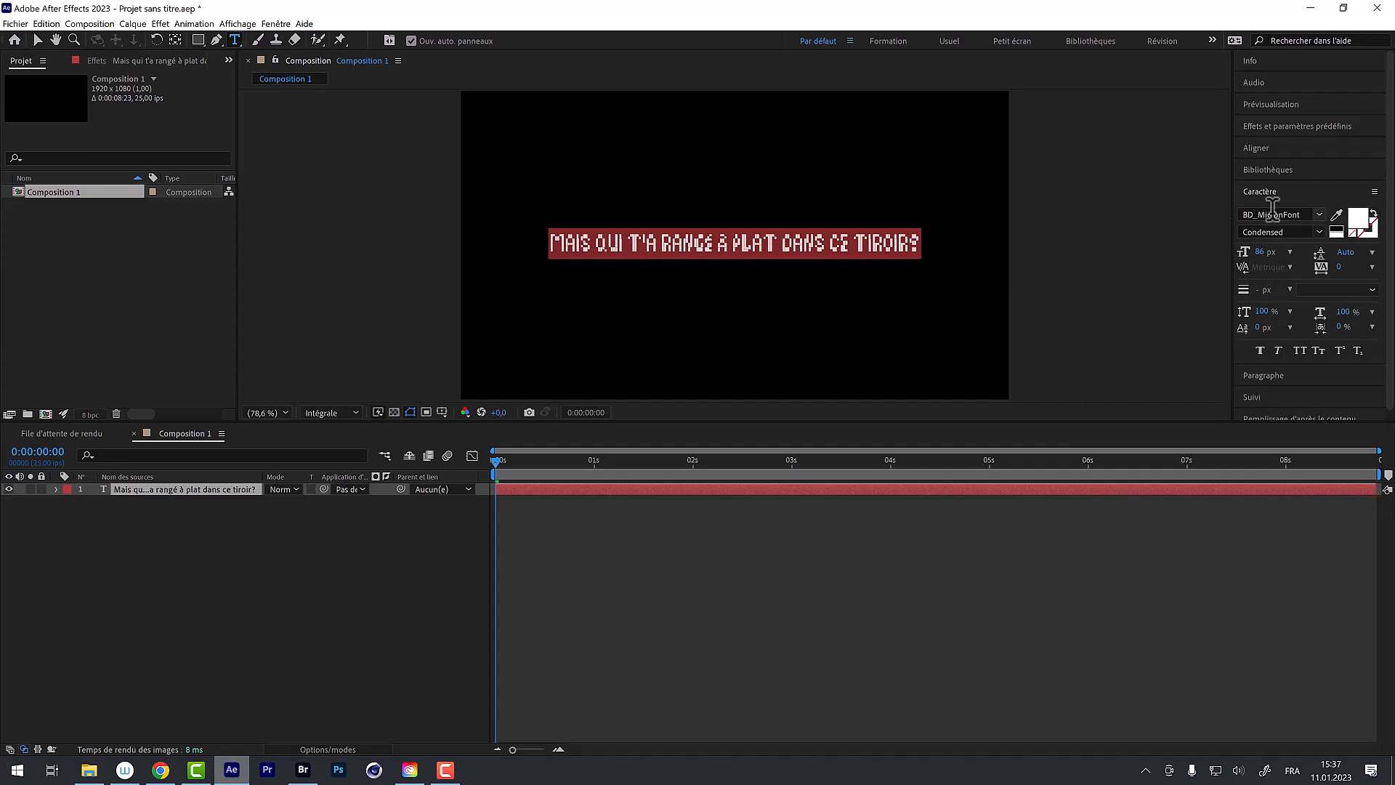
{"action": "left_click", "coordinate": [1317, 216]}
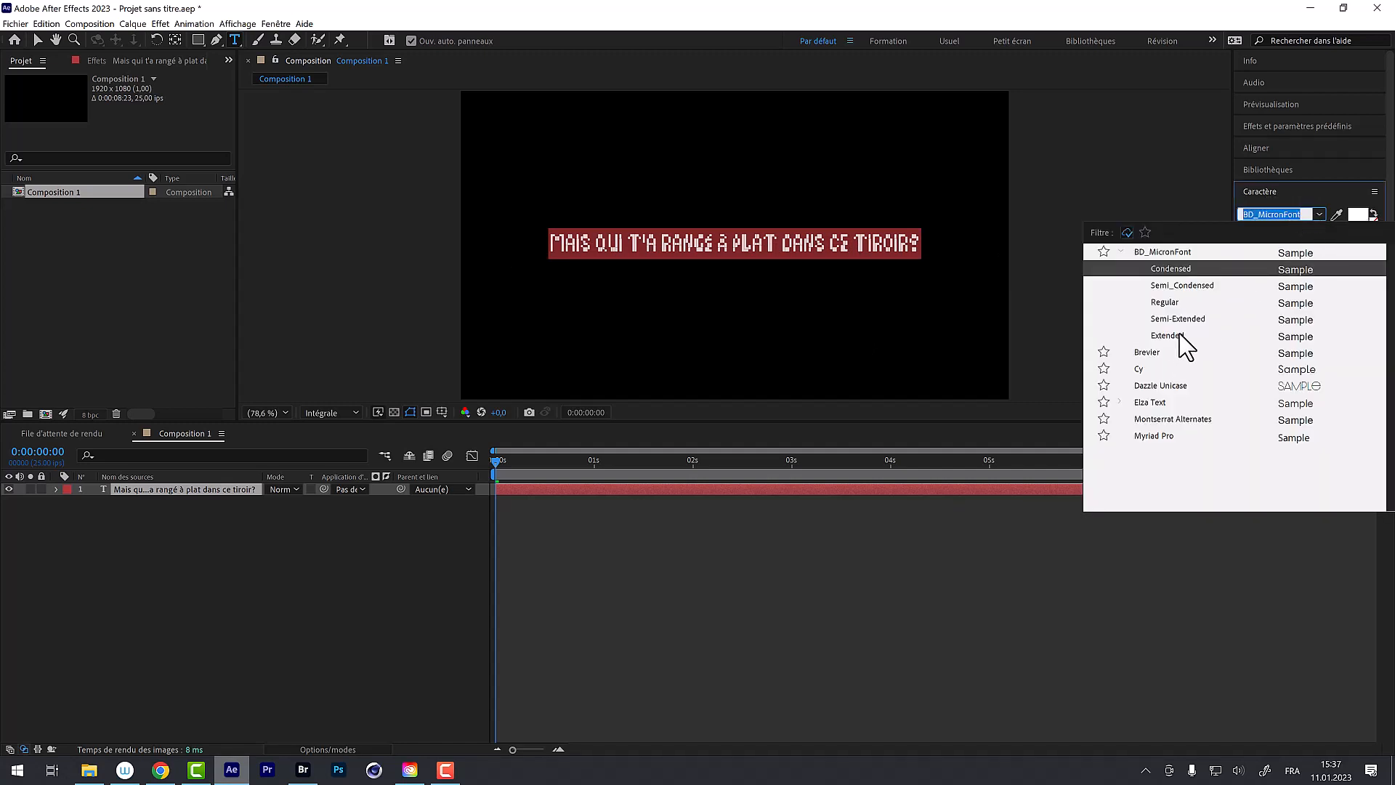
{"action": "left_click", "coordinate": [1160, 352]}
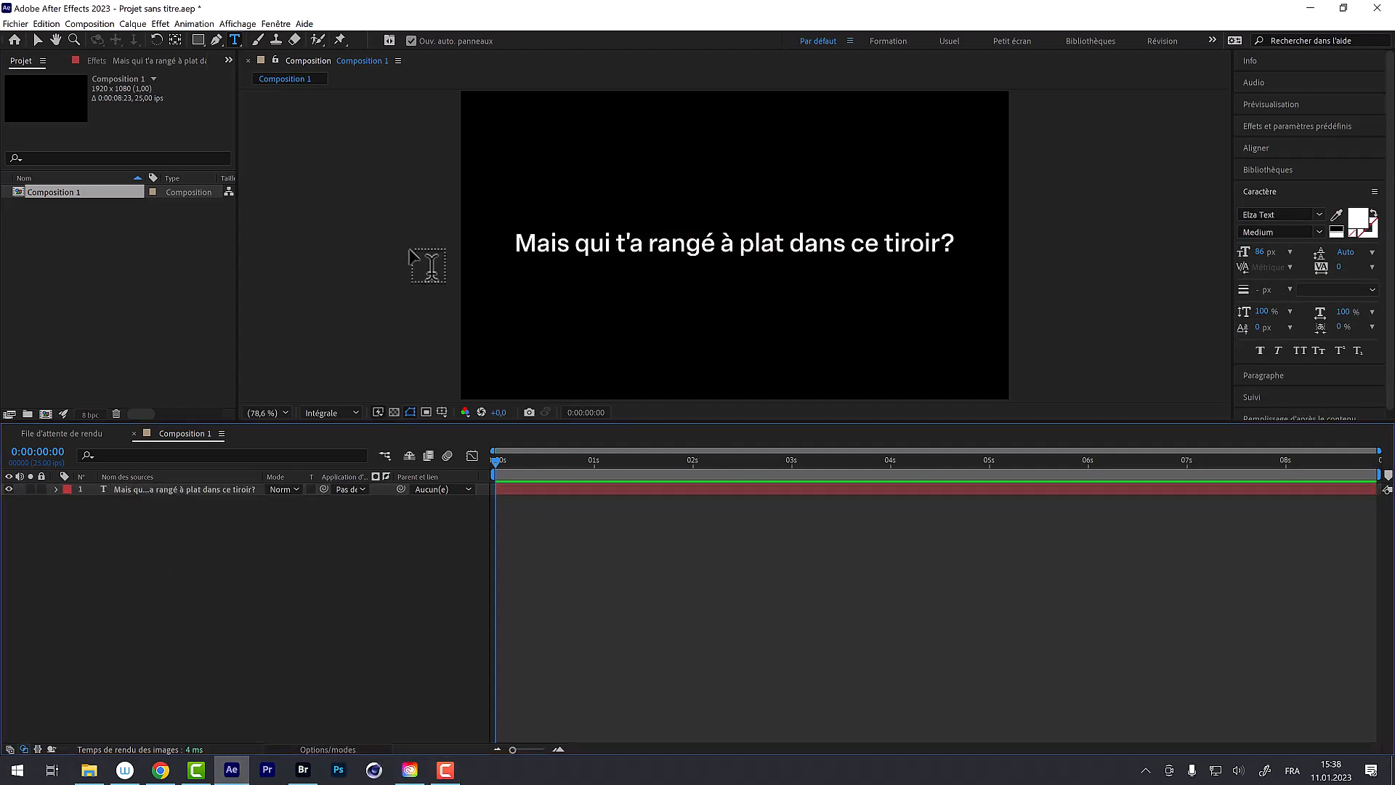
- Show the text layer's Position property, try shifting its X value to 893.9, and undo the move
{"action": "left_click", "coordinate": [142, 486]}
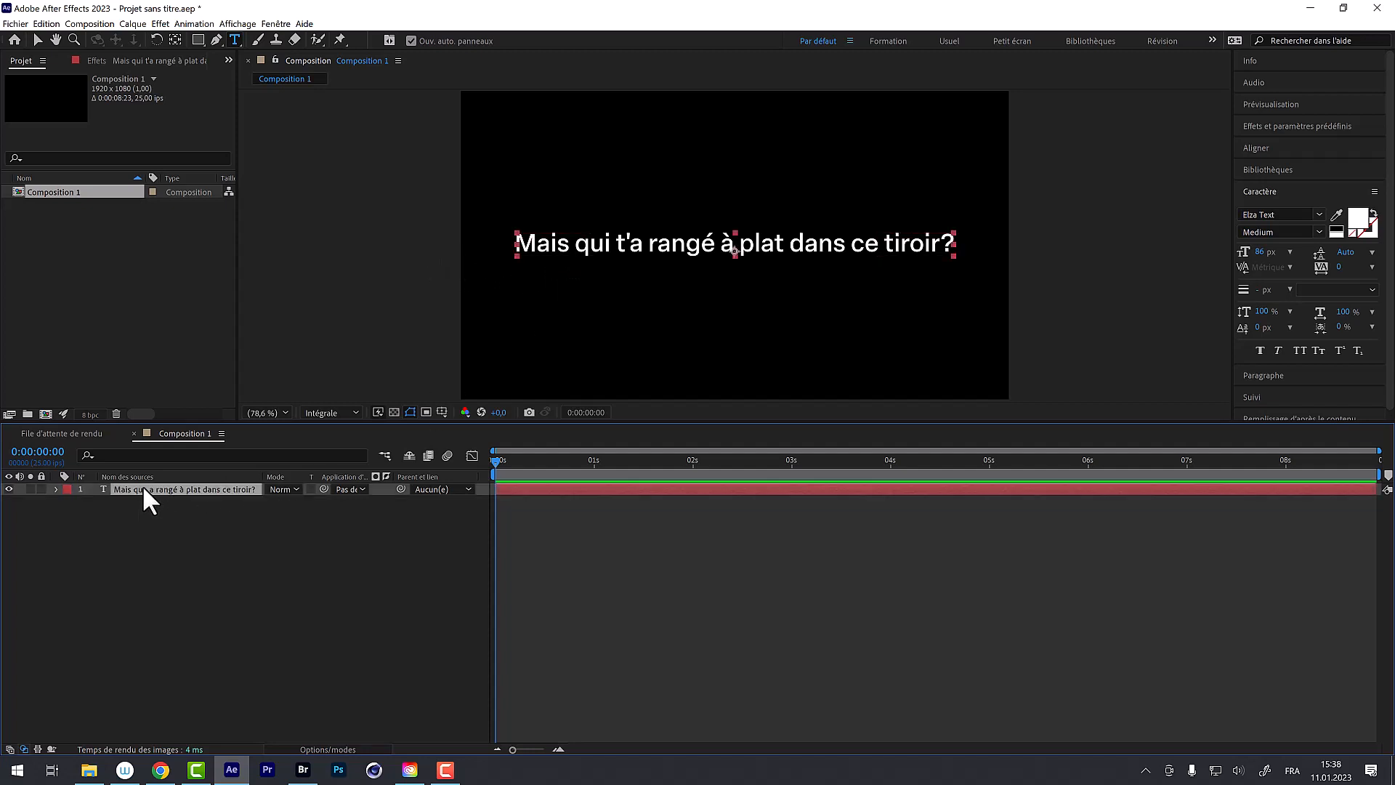
{"action": "key", "text": "p"}
{"action": "left_click_drag", "start_coordinate": [268, 501], "coordinate": [242, 533]}
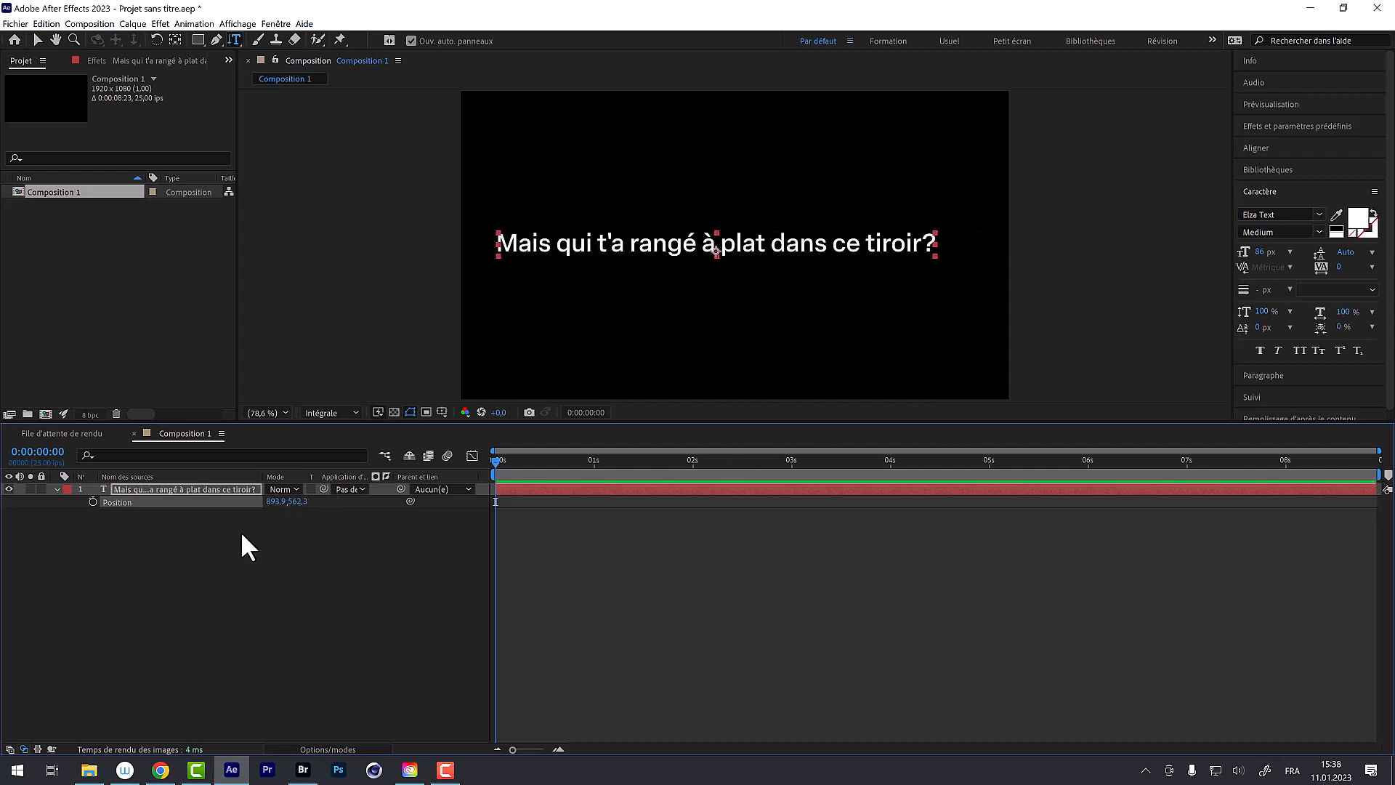
{"action": "key", "text": "ctrl+z"}
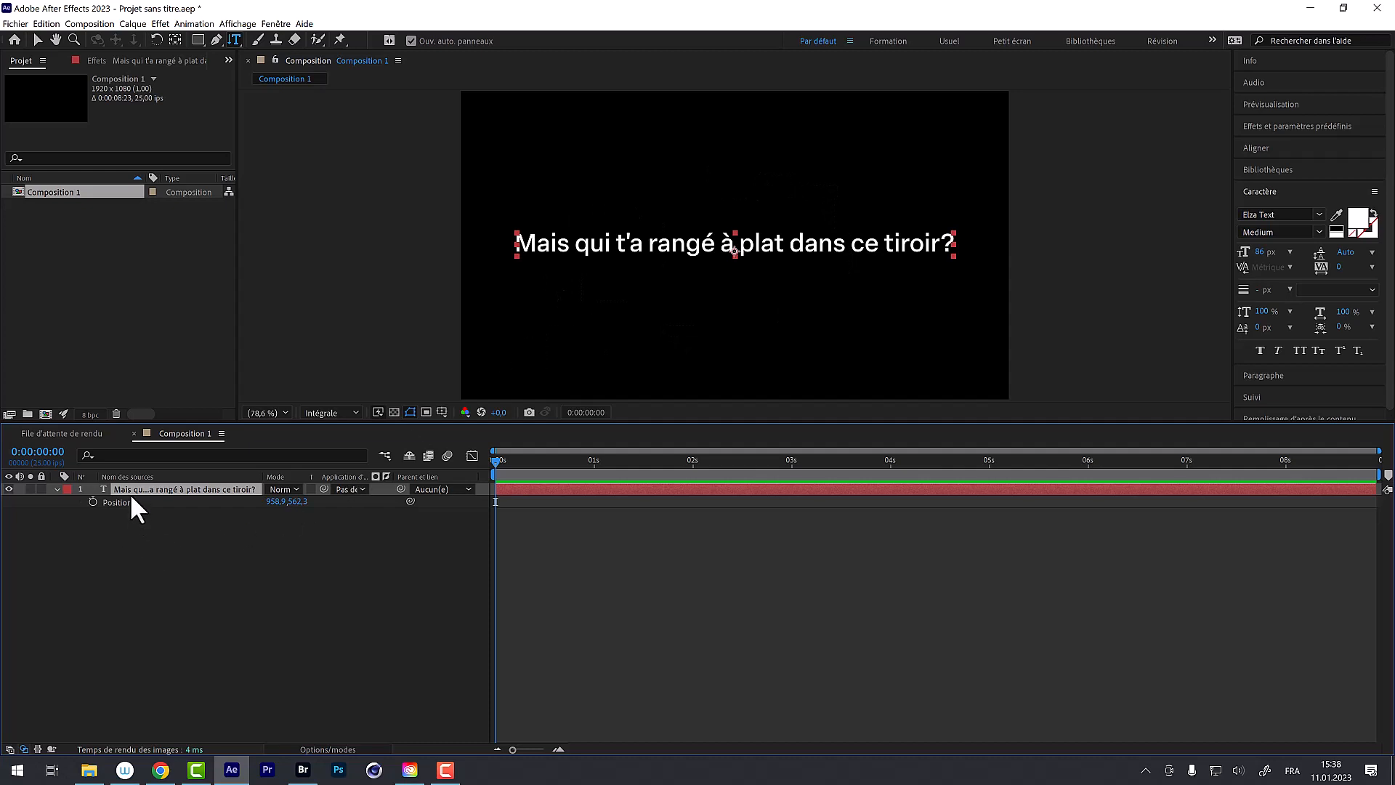
- Expand the text layer's properties, look over its Transformer group, and add a Position text animator
{"action": "left_click", "coordinate": [56, 489]}
{"action": "left_click", "coordinate": [56, 488]}
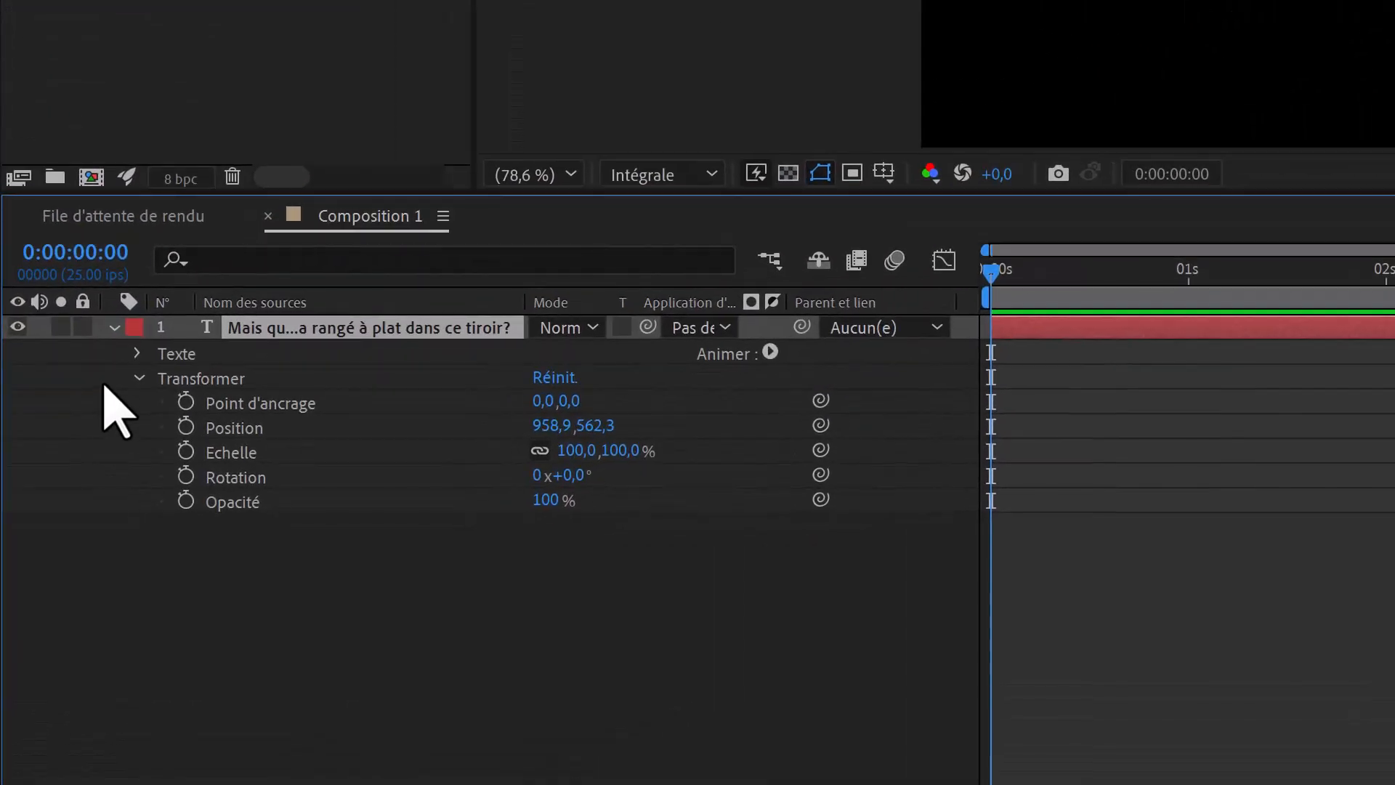
{"action": "left_click", "coordinate": [136, 378]}
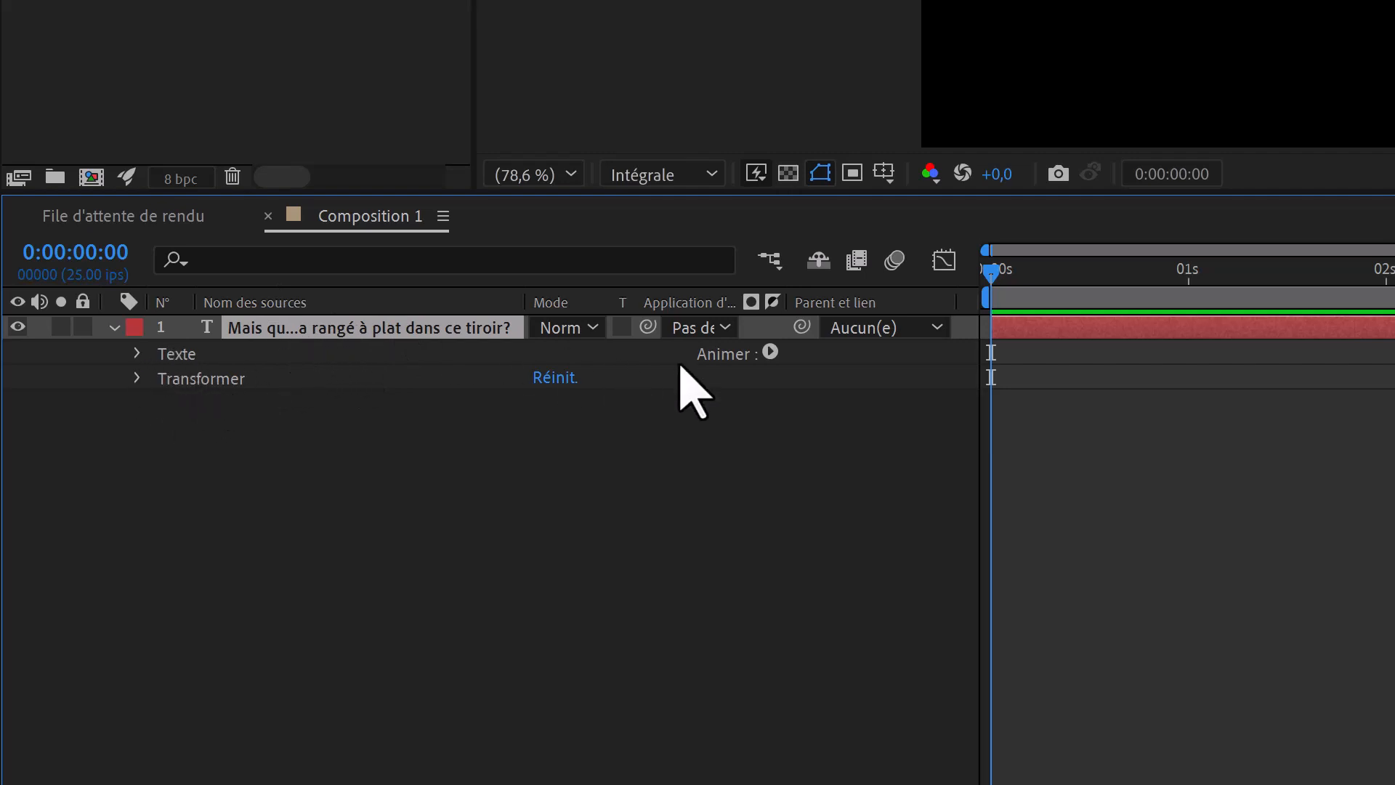
{"action": "left_click", "coordinate": [770, 352]}
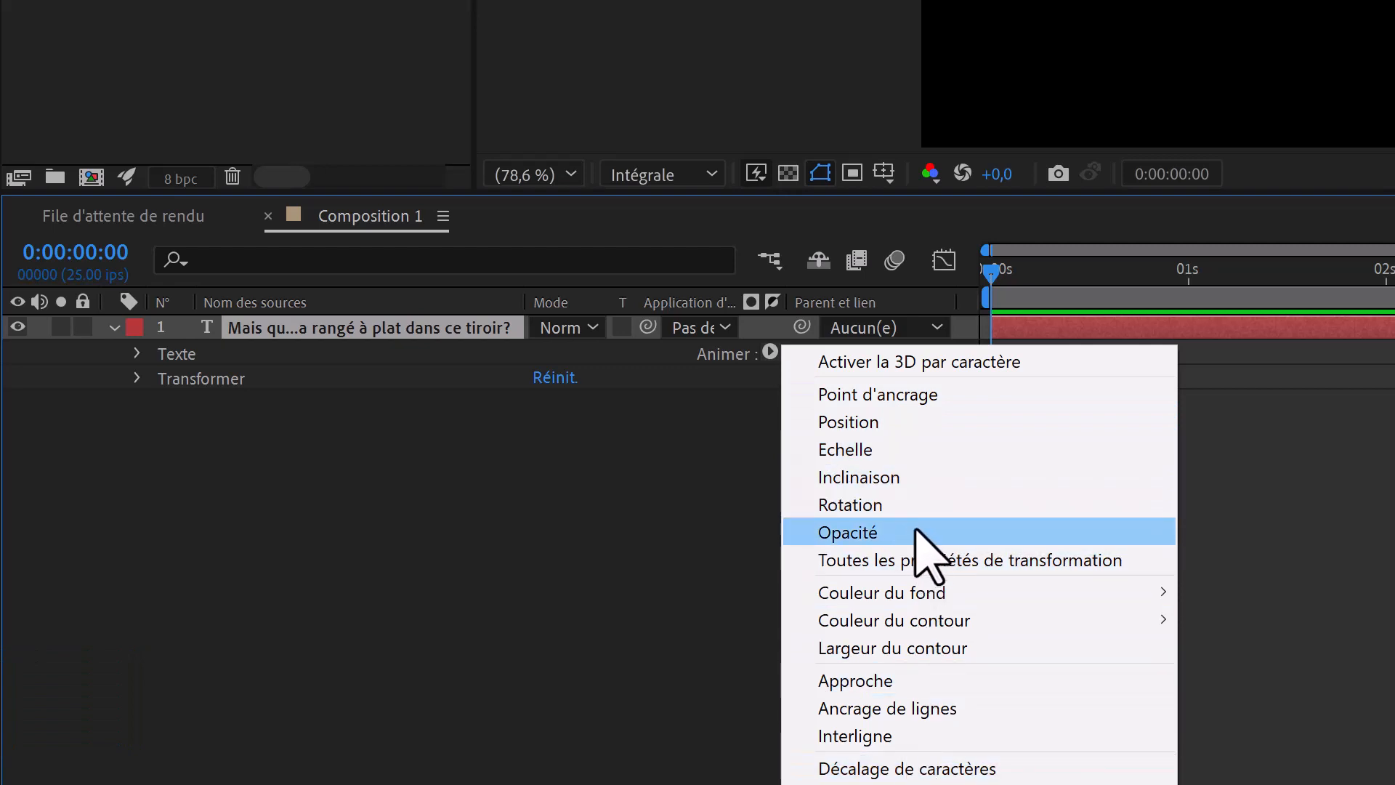
{"action": "mouse_move", "coordinate": [932, 603]}
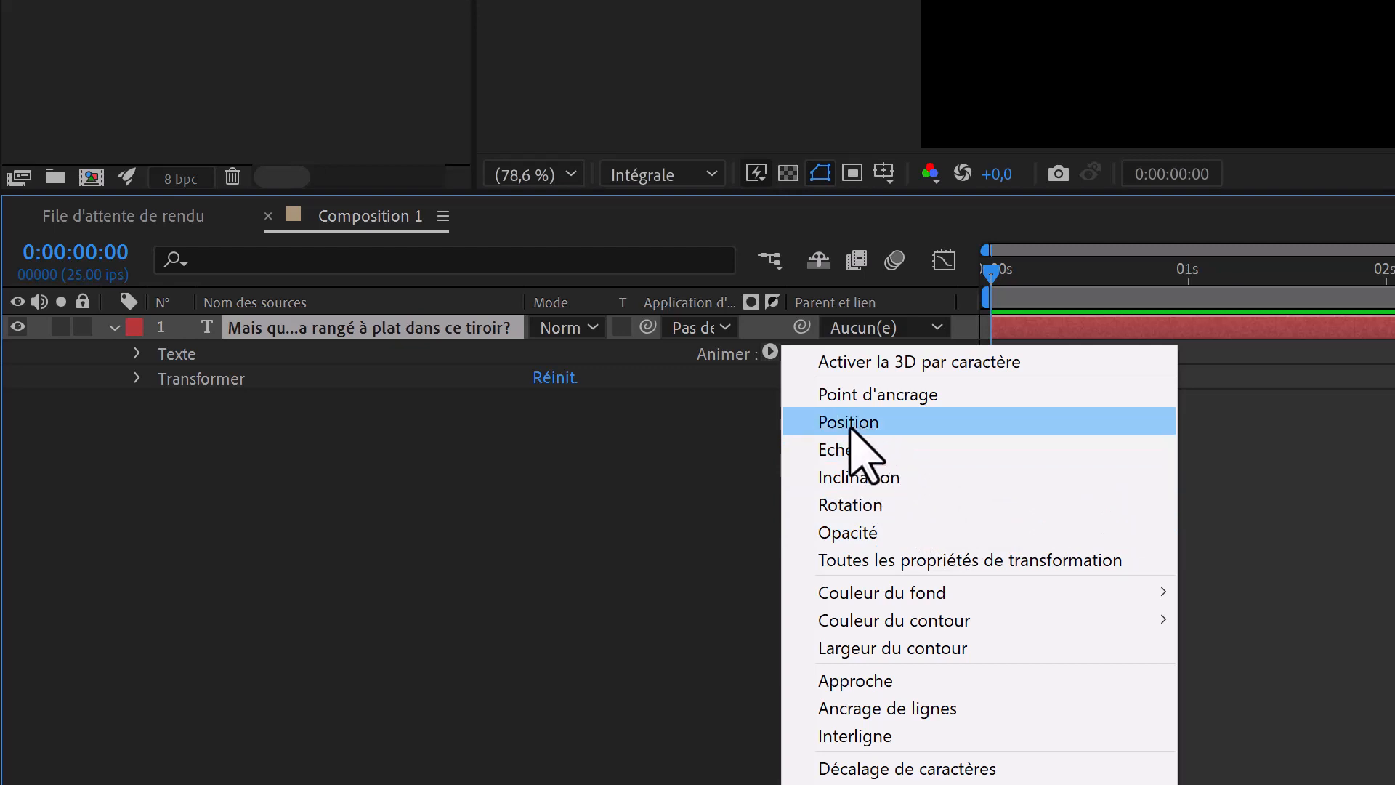
{"action": "left_click", "coordinate": [857, 450]}
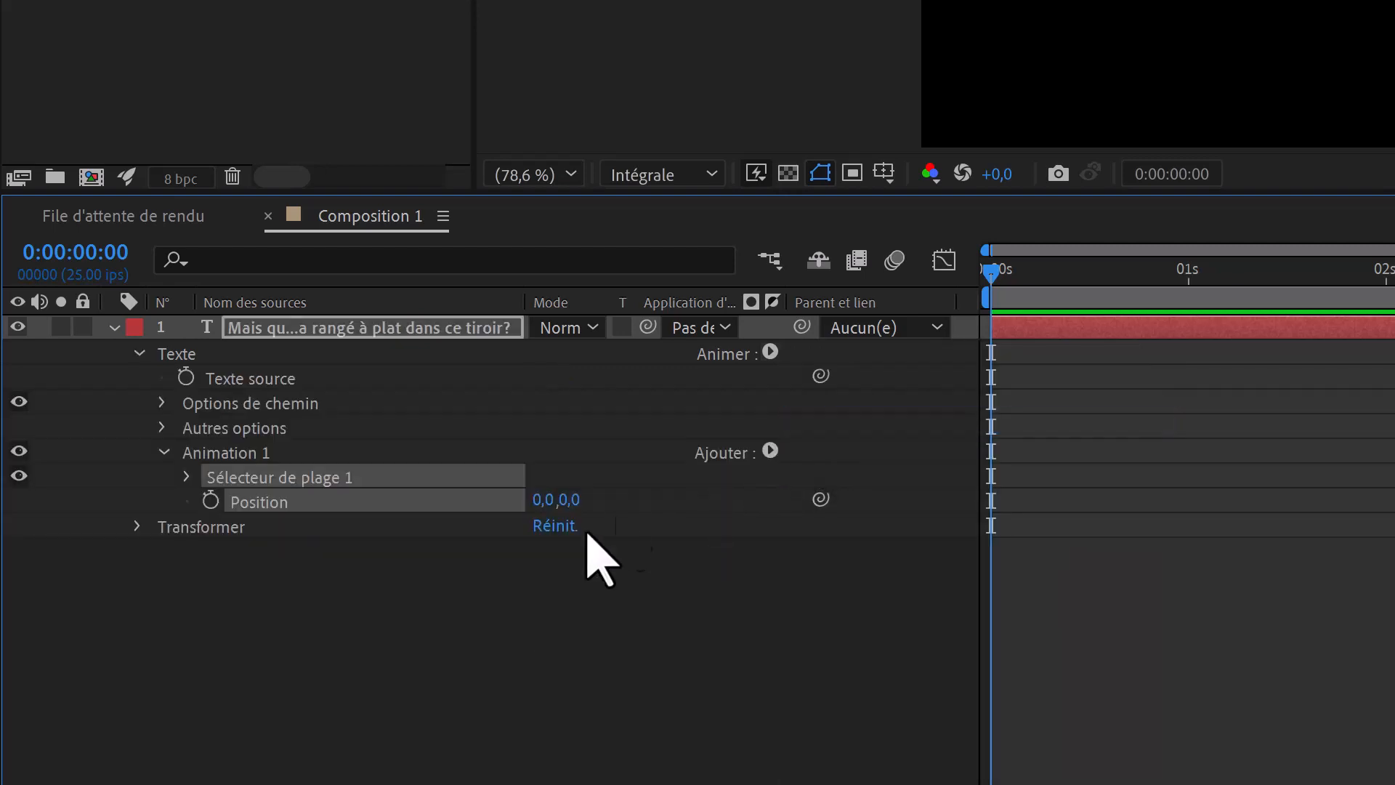
- Compare the layer's Transformer properties with the animator's, and set the Position in Animation 1 to 0, -70
{"action": "left_click", "coordinate": [137, 526]}
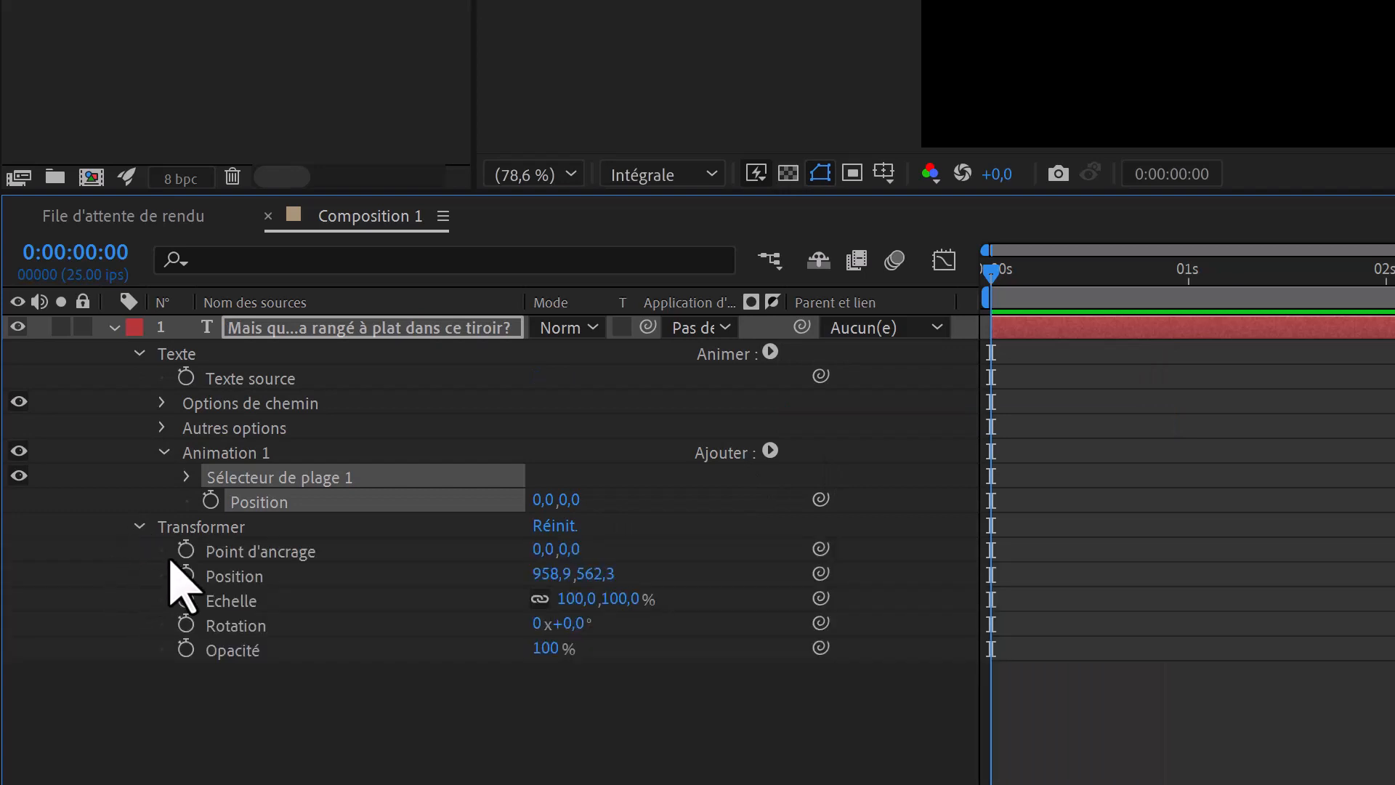
{"action": "left_click", "coordinate": [137, 526]}
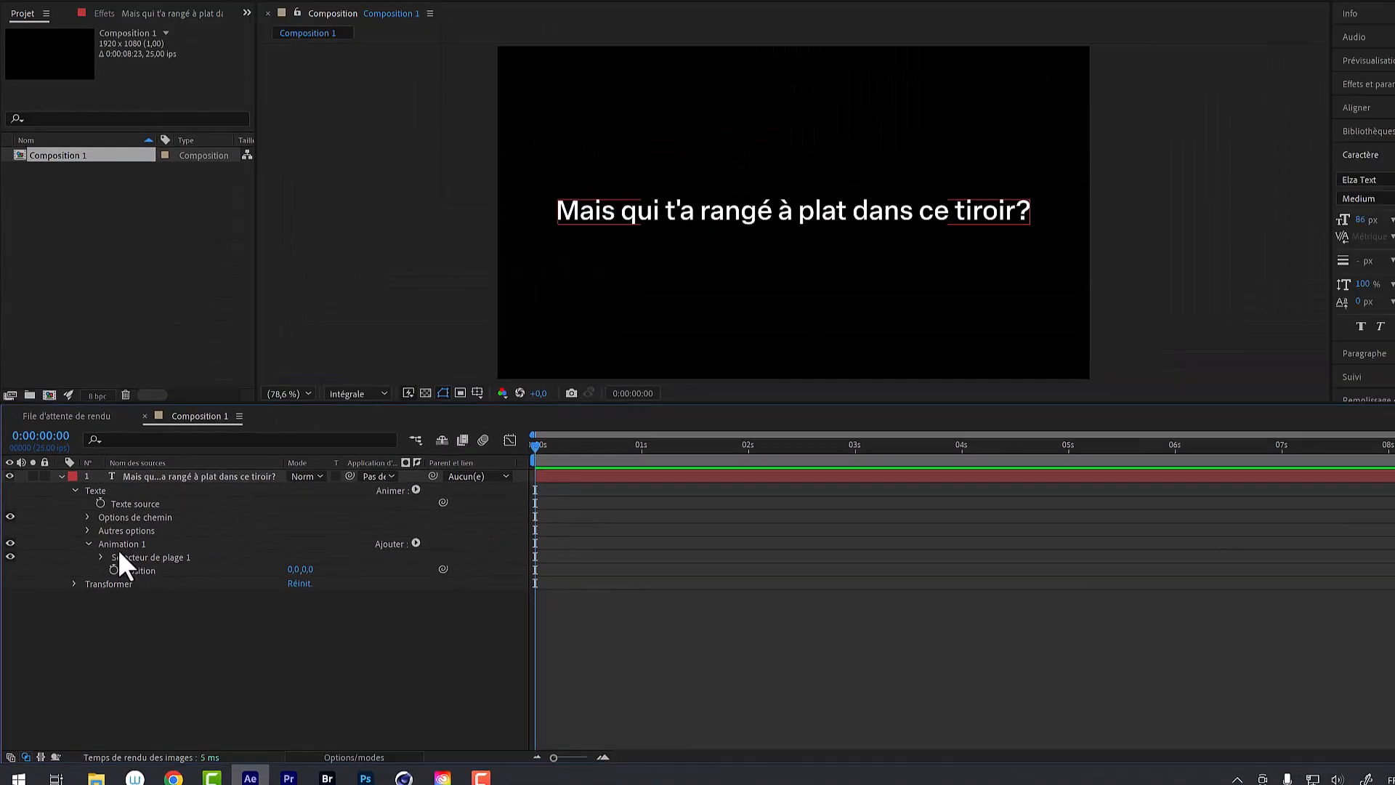
{"action": "left_click", "coordinate": [116, 544]}
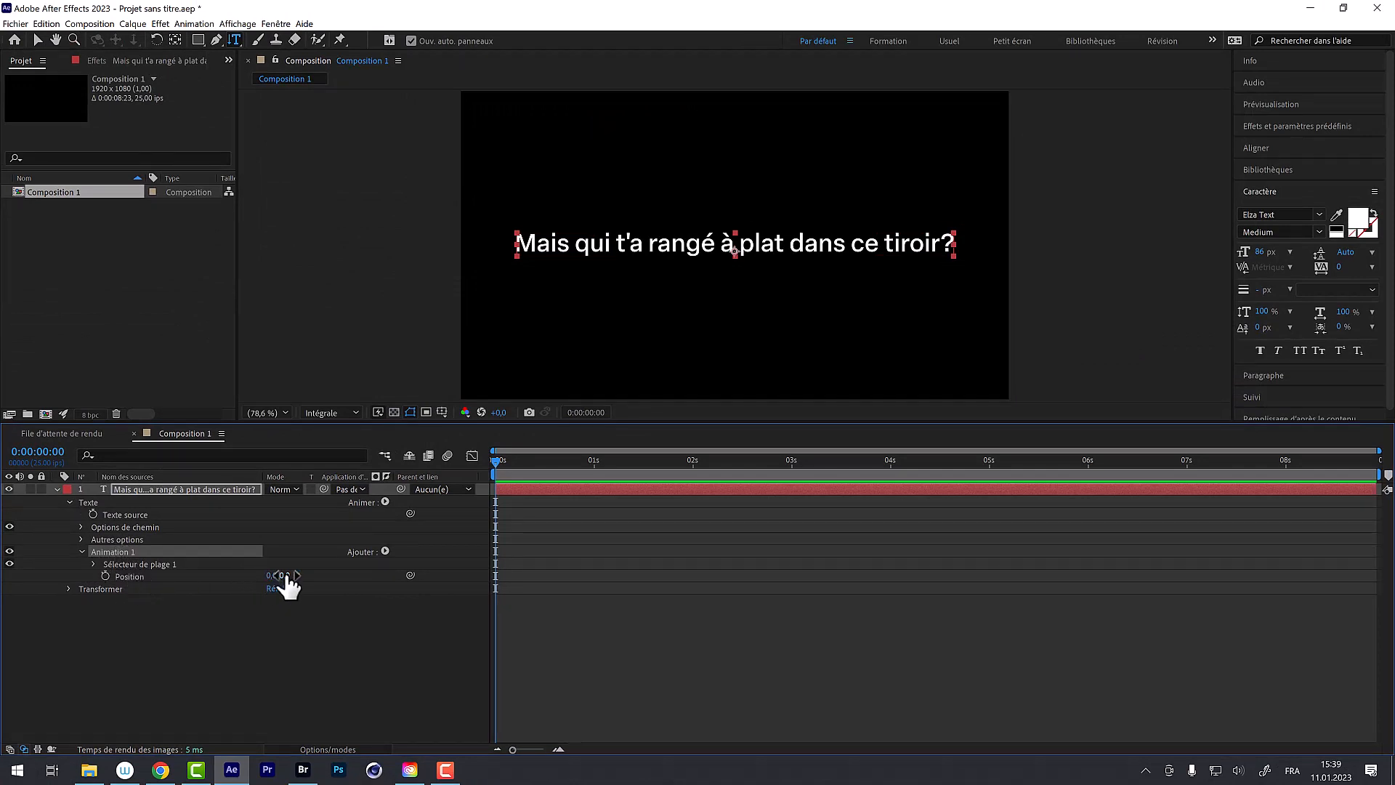
{"action": "left_click_drag", "start_coordinate": [282, 579], "coordinate": [107, 703]}
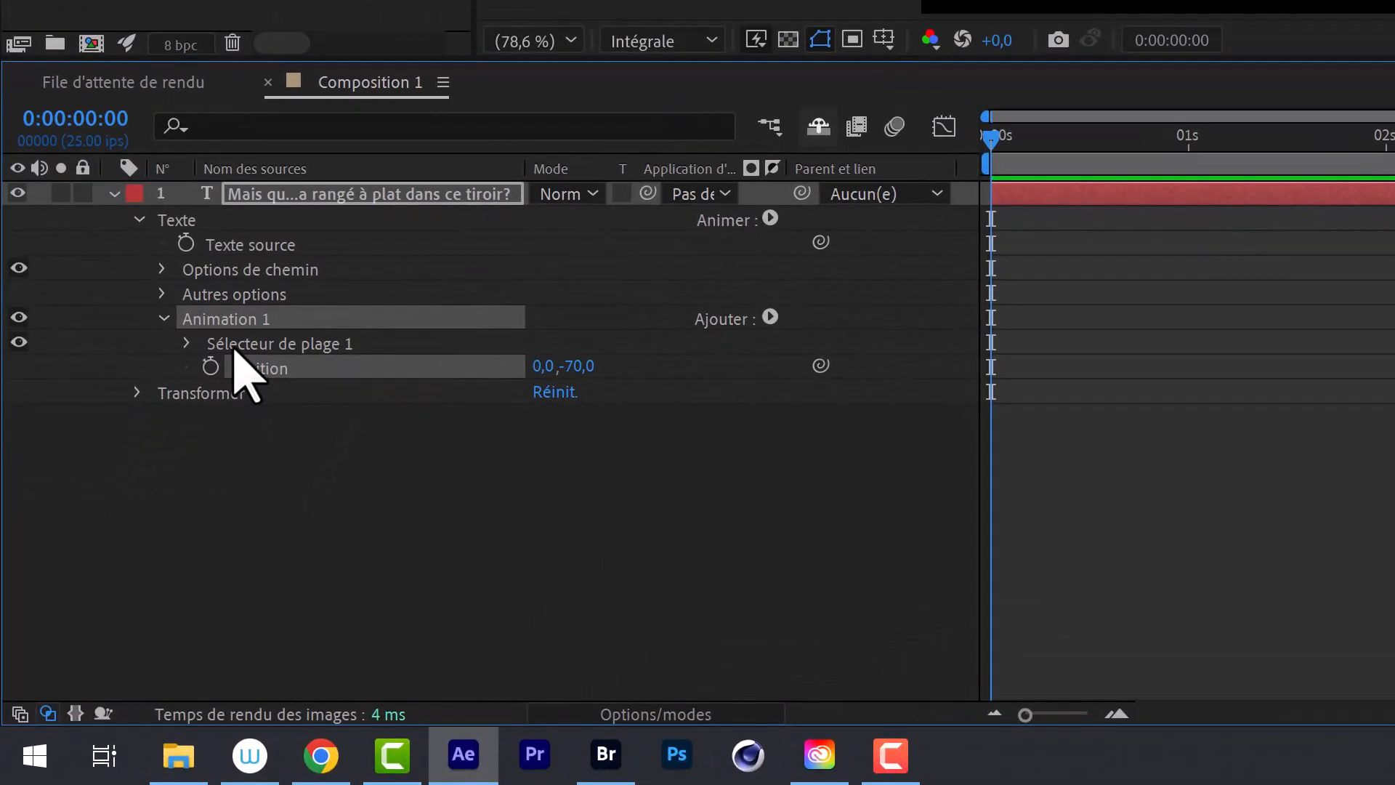
- Expand Sélecteur de plage 1 and set its Fin value to 6 %
{"action": "left_click", "coordinate": [116, 566]}
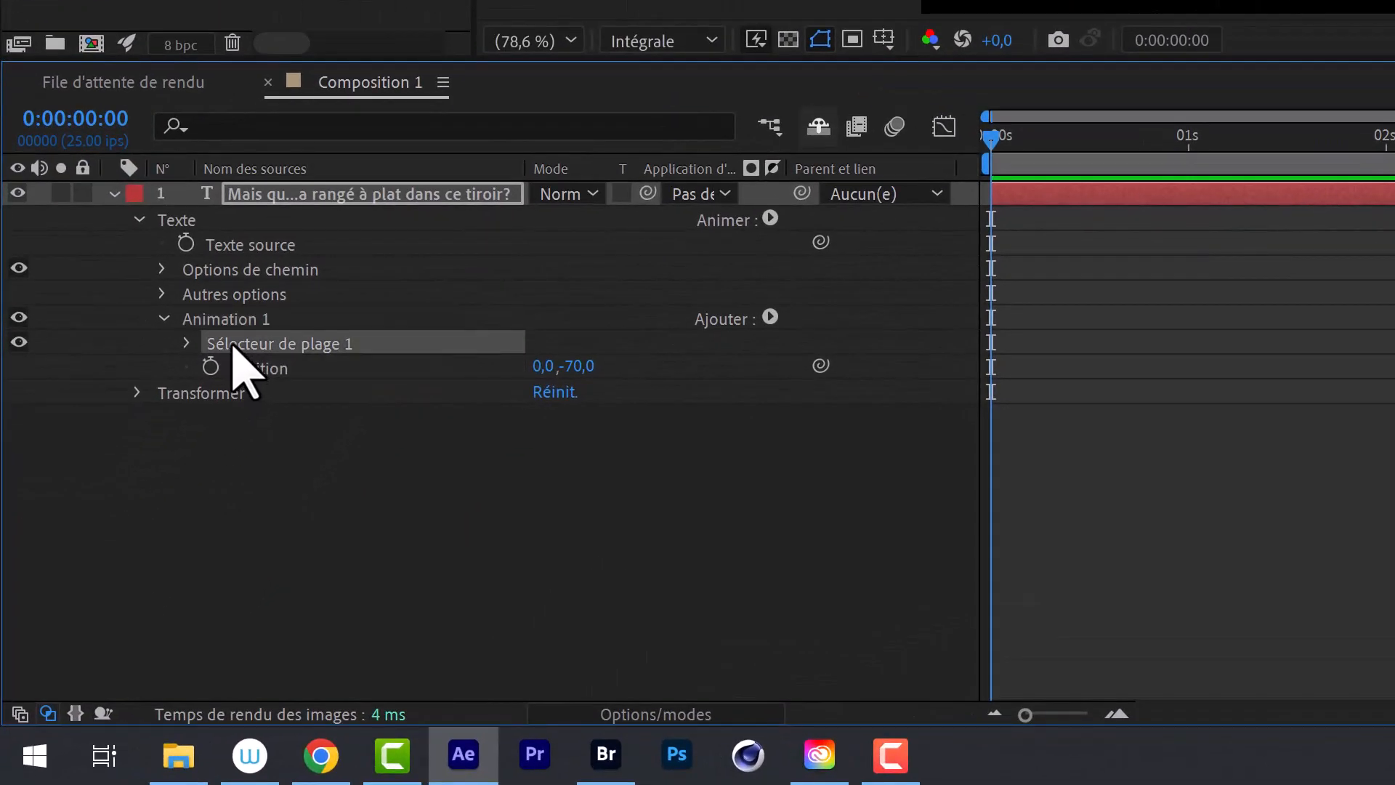
{"action": "left_click", "coordinate": [189, 343]}
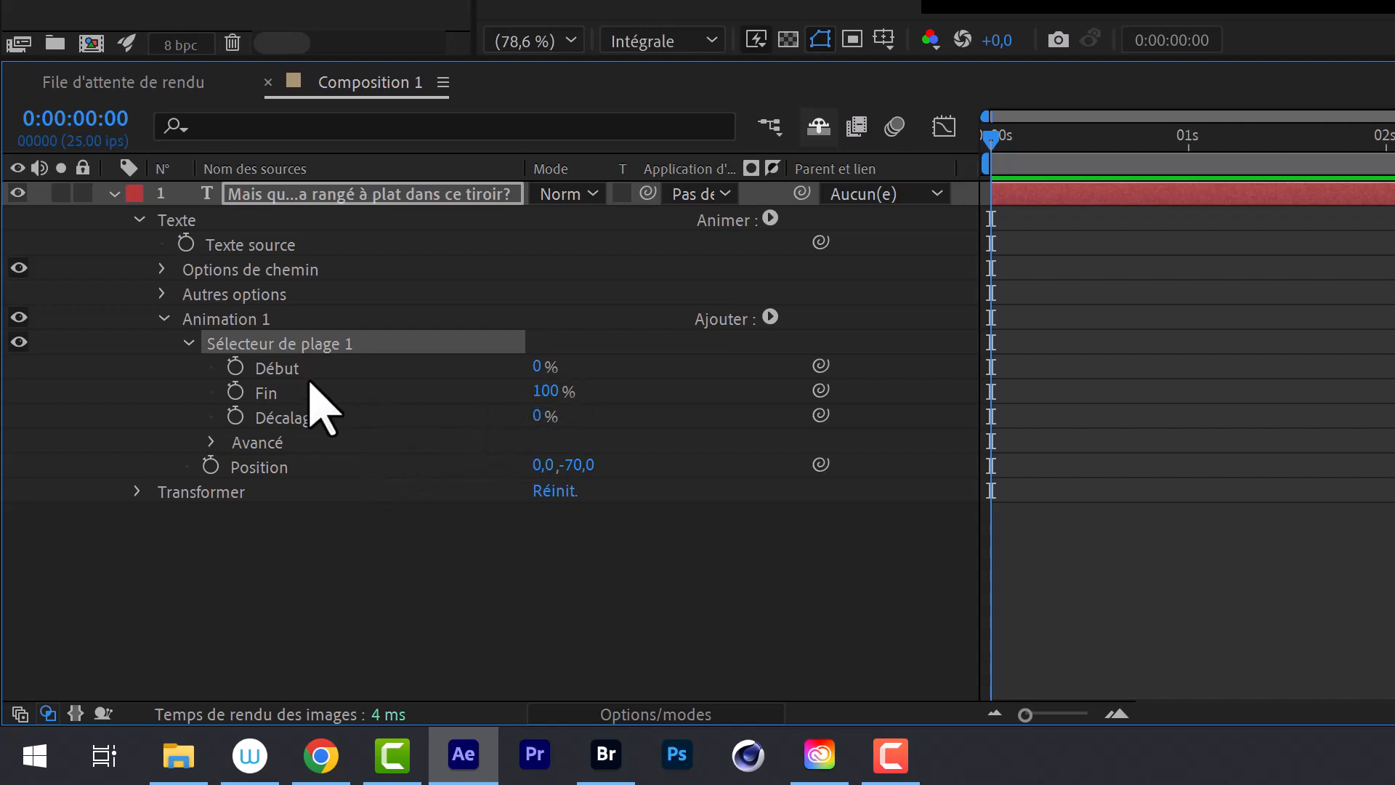
{"action": "mouse_move", "coordinate": [549, 392]}
{"action": "left_mouse_down"}
{"action": "mouse_move", "coordinate": [699, 411]}
{"action": "mouse_move", "coordinate": [527, 398]}
{"action": "left_mouse_up"}
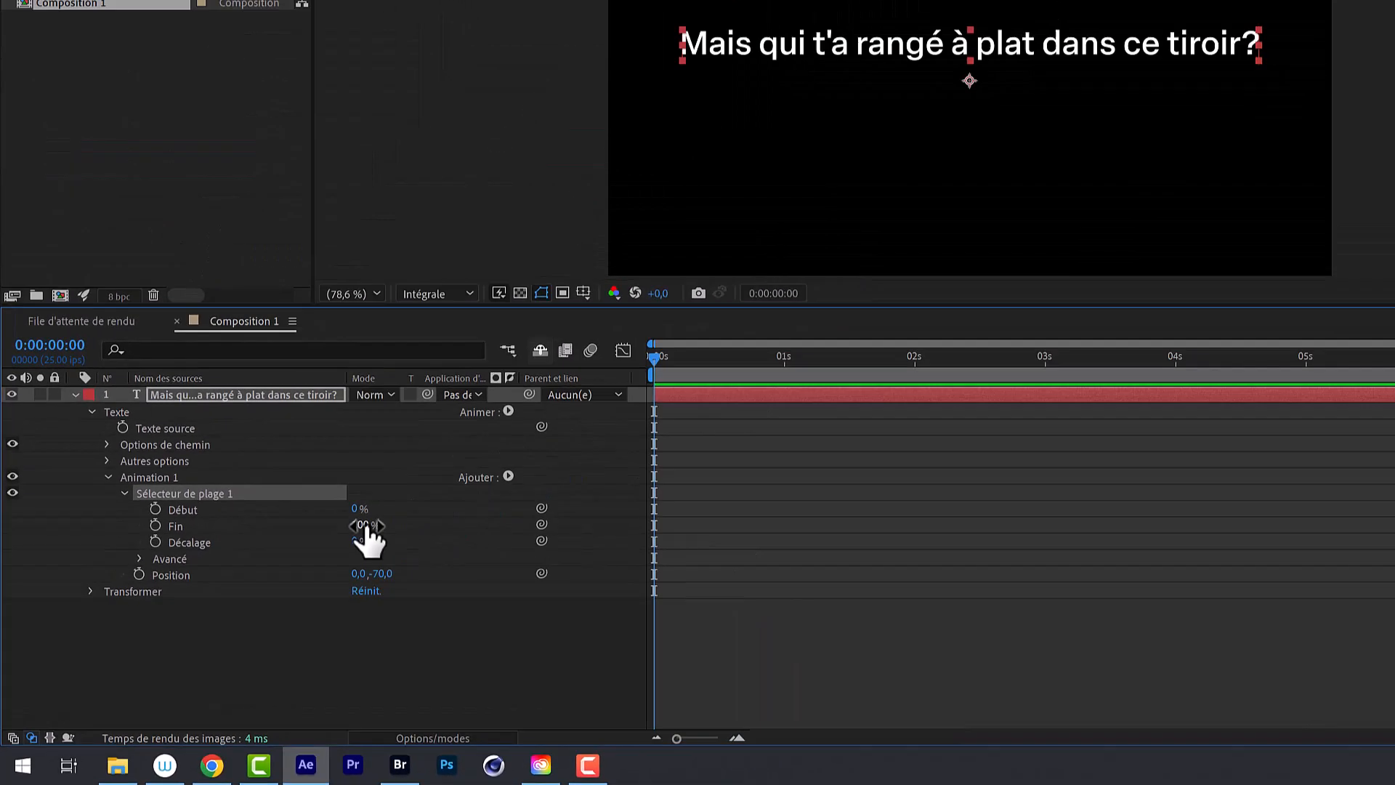
{"action": "left_click_drag", "start_coordinate": [263, 592], "coordinate": [231, 599]}
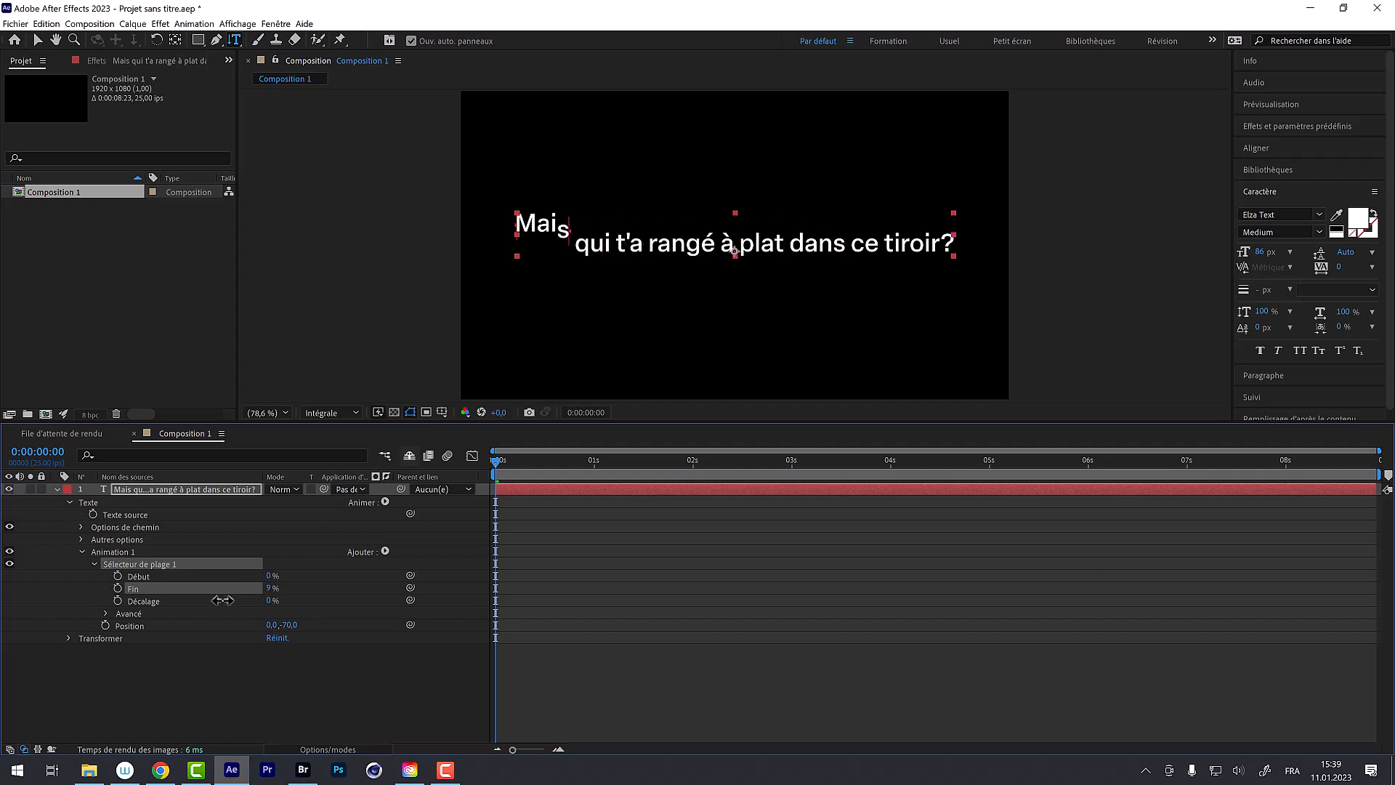
{"action": "left_click_drag", "start_coordinate": [221, 600], "coordinate": [156, 590]}
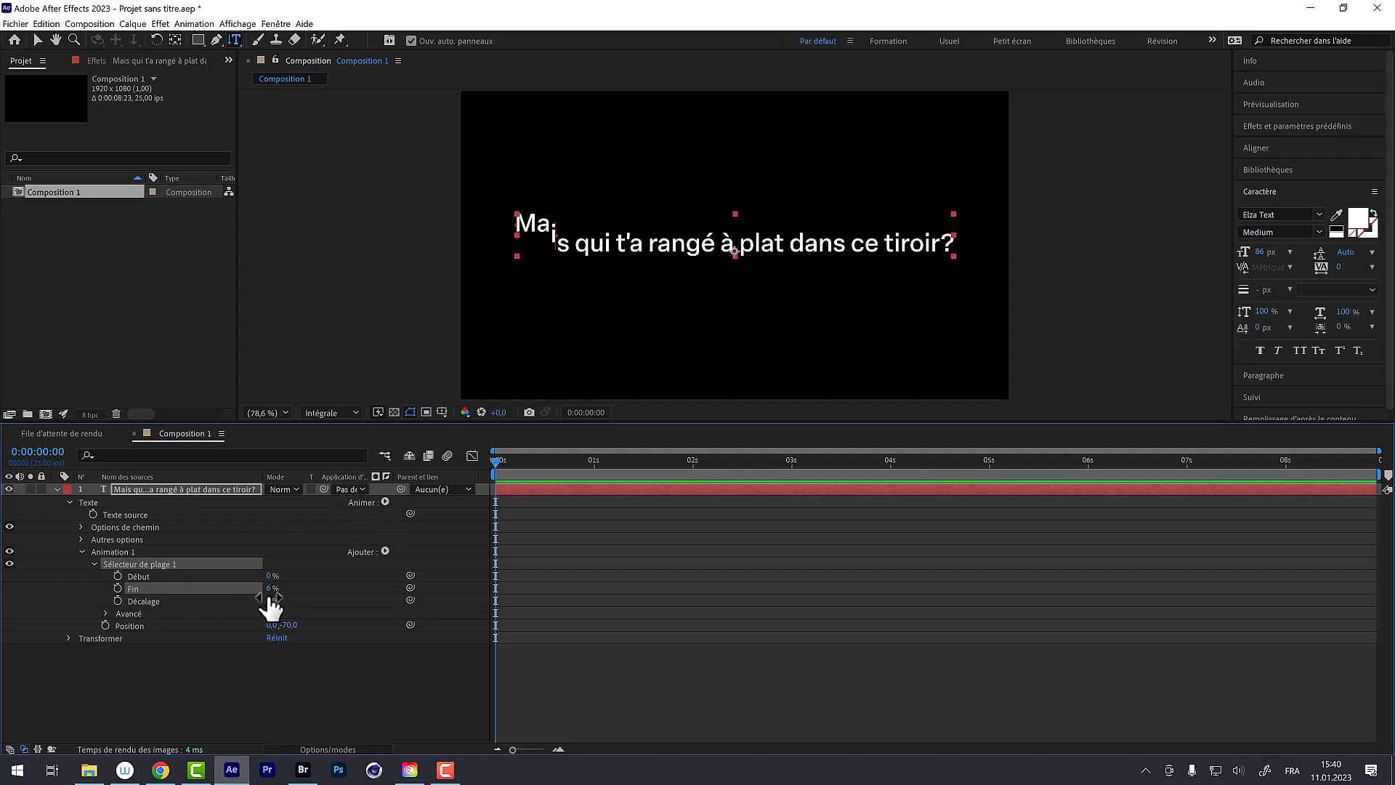
- Keyframe the range selector's Décalage at -11 % at 0 s and at a higher value at 0:00:01:24, and preview the animation
{"action": "mouse_move", "coordinate": [272, 600]}
{"action": "left_mouse_down"}
{"action": "mouse_move", "coordinate": [334, 592]}
{"action": "mouse_move", "coordinate": [267, 602]}
{"action": "mouse_move", "coordinate": [336, 600]}
{"action": "mouse_move", "coordinate": [285, 619]}
{"action": "left_mouse_up"}
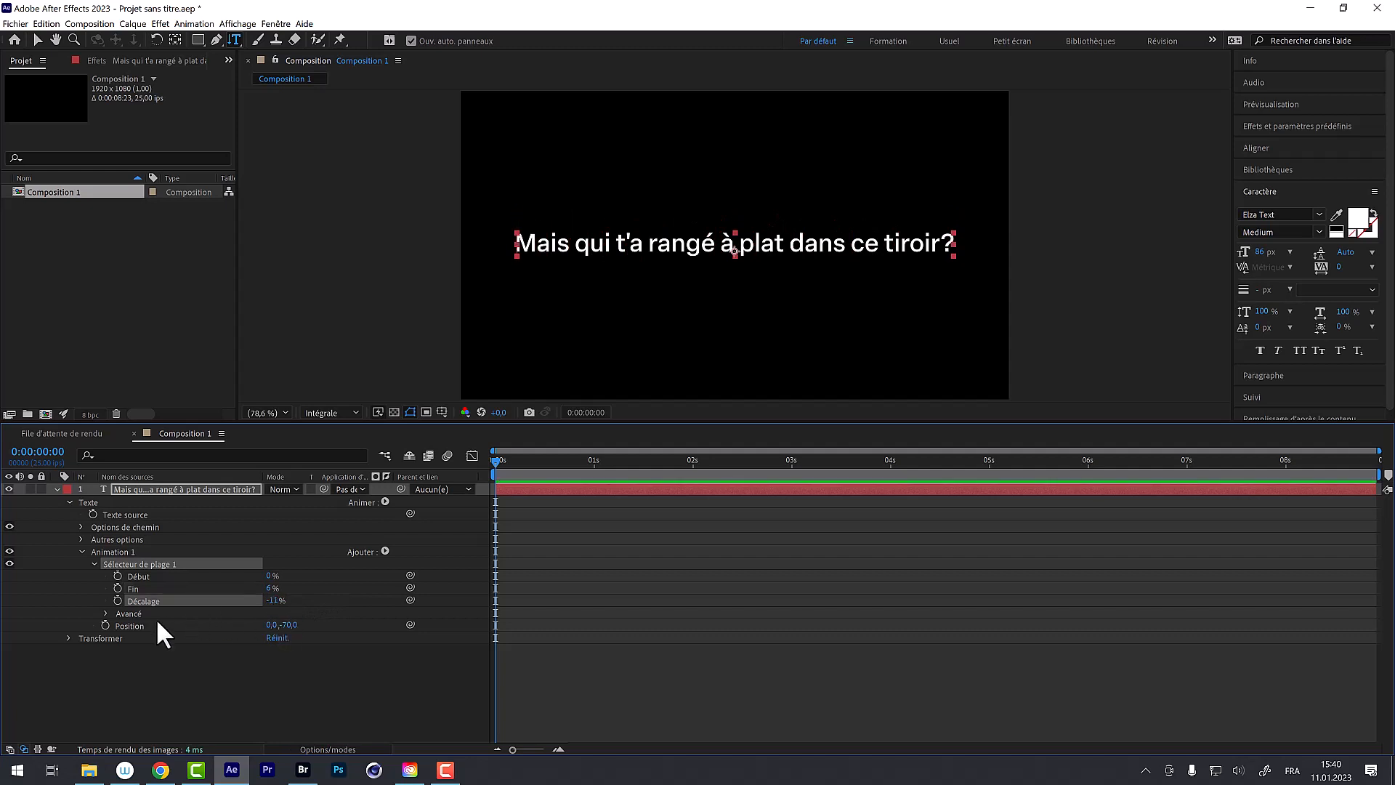
{"action": "left_click", "coordinate": [117, 599]}
{"action": "left_click_drag", "start_coordinate": [514, 453], "coordinate": [690, 457]}
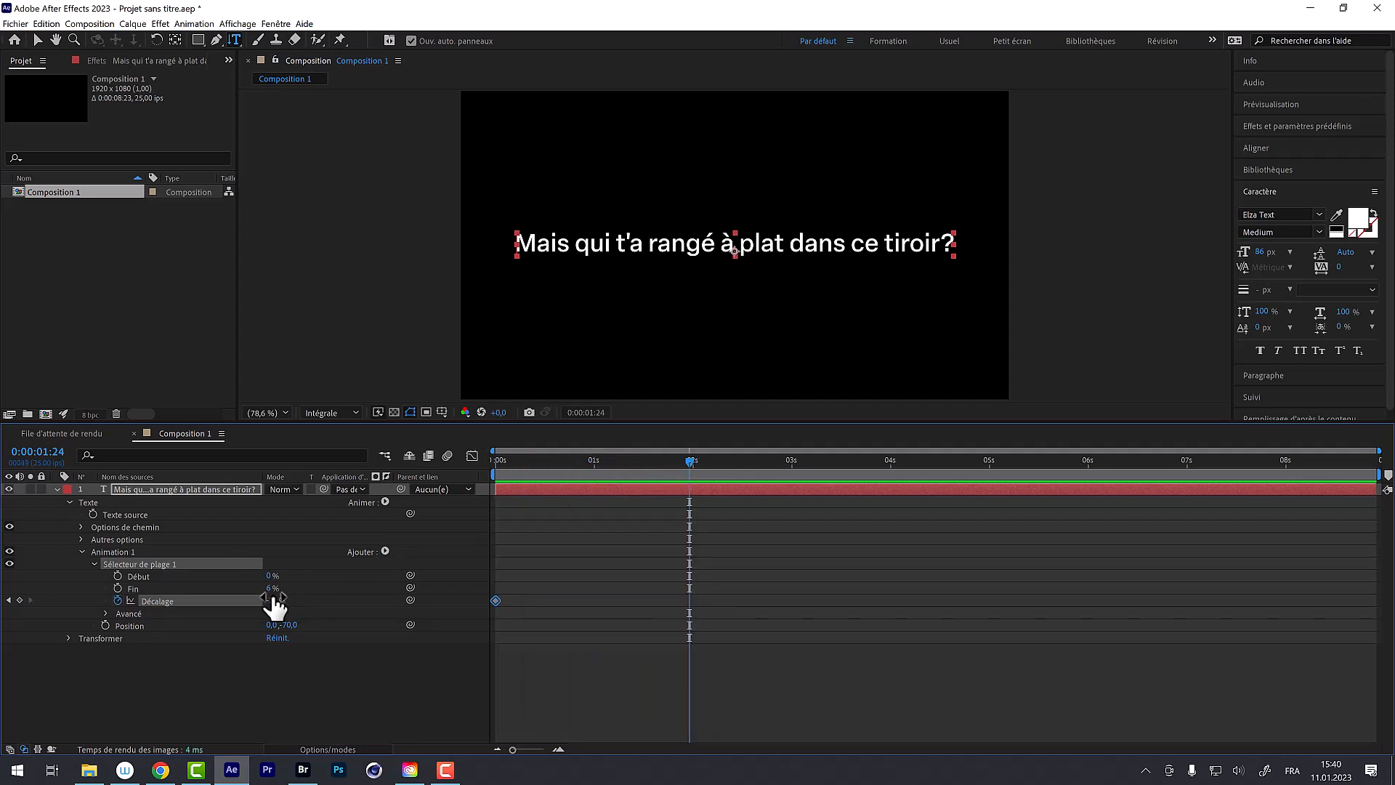
{"action": "left_click_drag", "start_coordinate": [273, 601], "coordinate": [354, 595]}
{"action": "left_click_drag", "start_coordinate": [643, 456], "coordinate": [597, 483]}
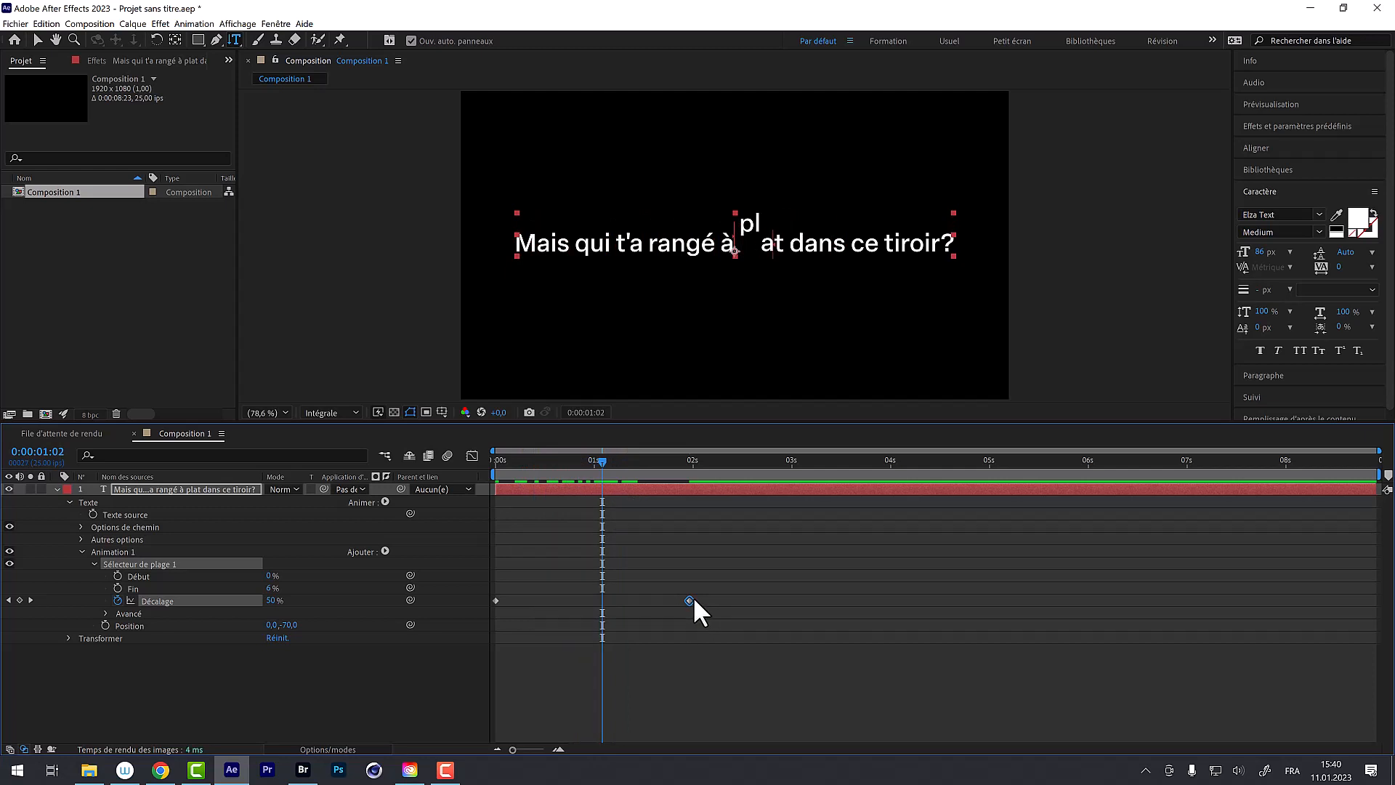
- Move the second Décalage keyframe to about 4 s and preview the new timing
{"action": "left_click_drag", "start_coordinate": [687, 599], "coordinate": [886, 594]}
{"action": "left_click_drag", "start_coordinate": [509, 460], "coordinate": [624, 427]}
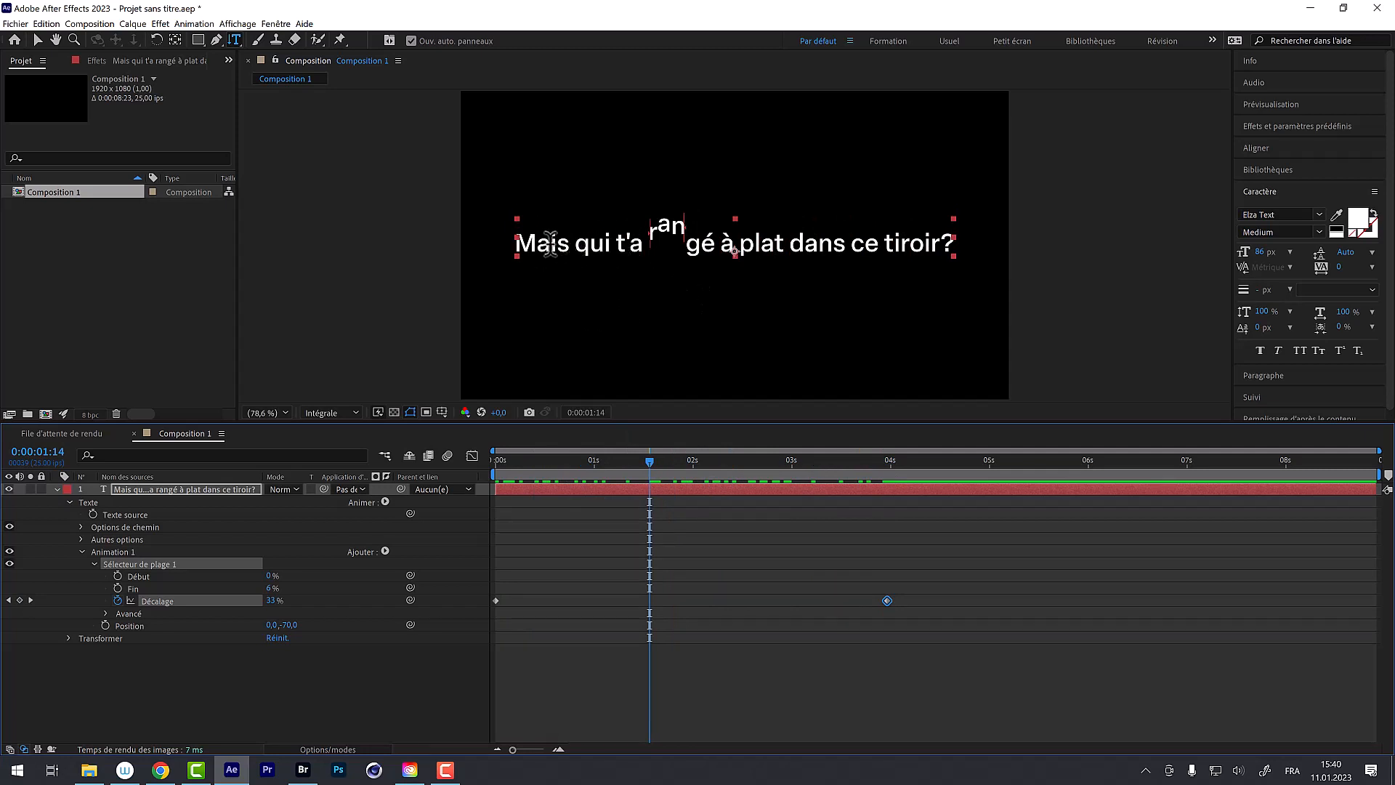
{"action": "left_click_drag", "start_coordinate": [650, 454], "coordinate": [669, 479]}
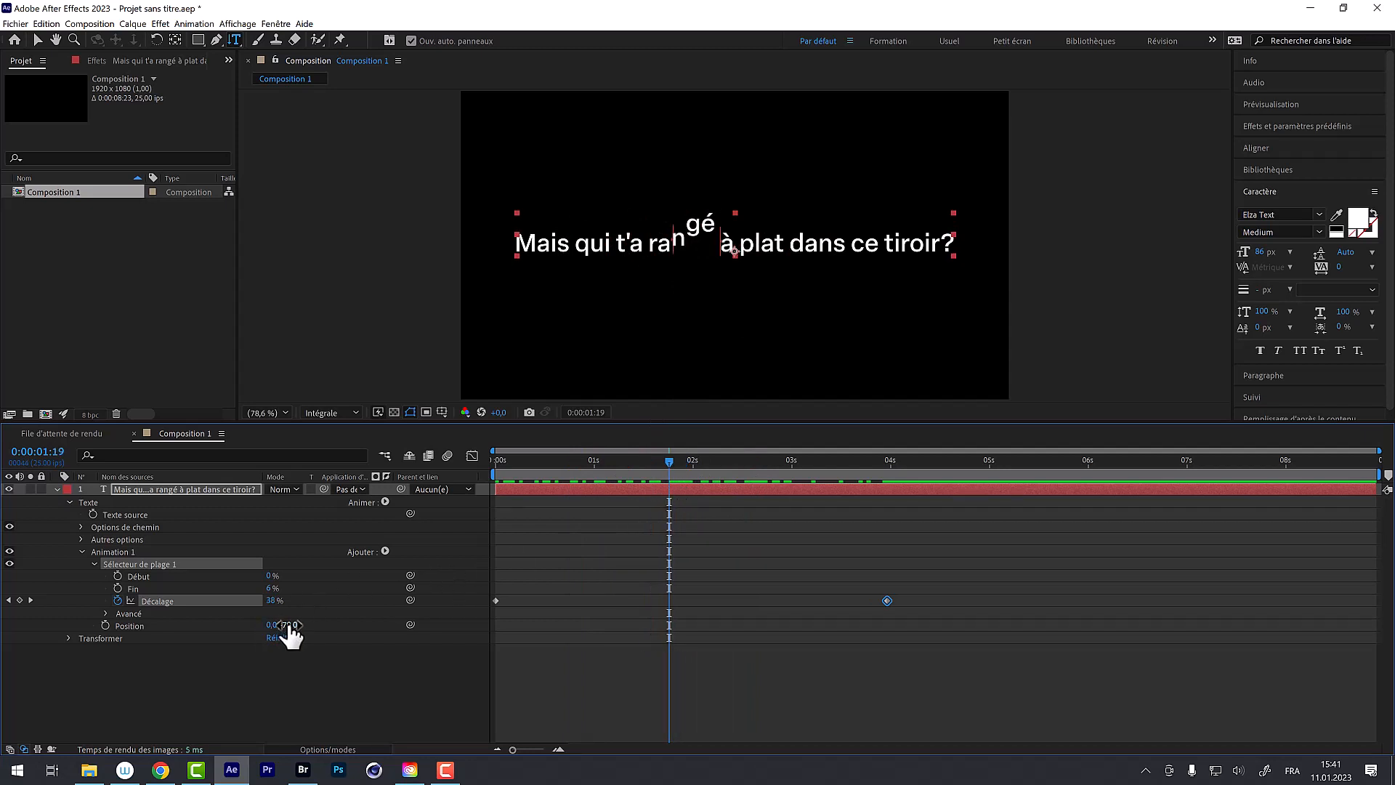
- Set the Position in Animation 1 to 0, -122, preview it, and set the range selector's Fin to 10 %
{"action": "left_click_drag", "start_coordinate": [290, 634], "coordinate": [180, 696]}
{"action": "left_click_drag", "start_coordinate": [662, 458], "coordinate": [624, 477]}
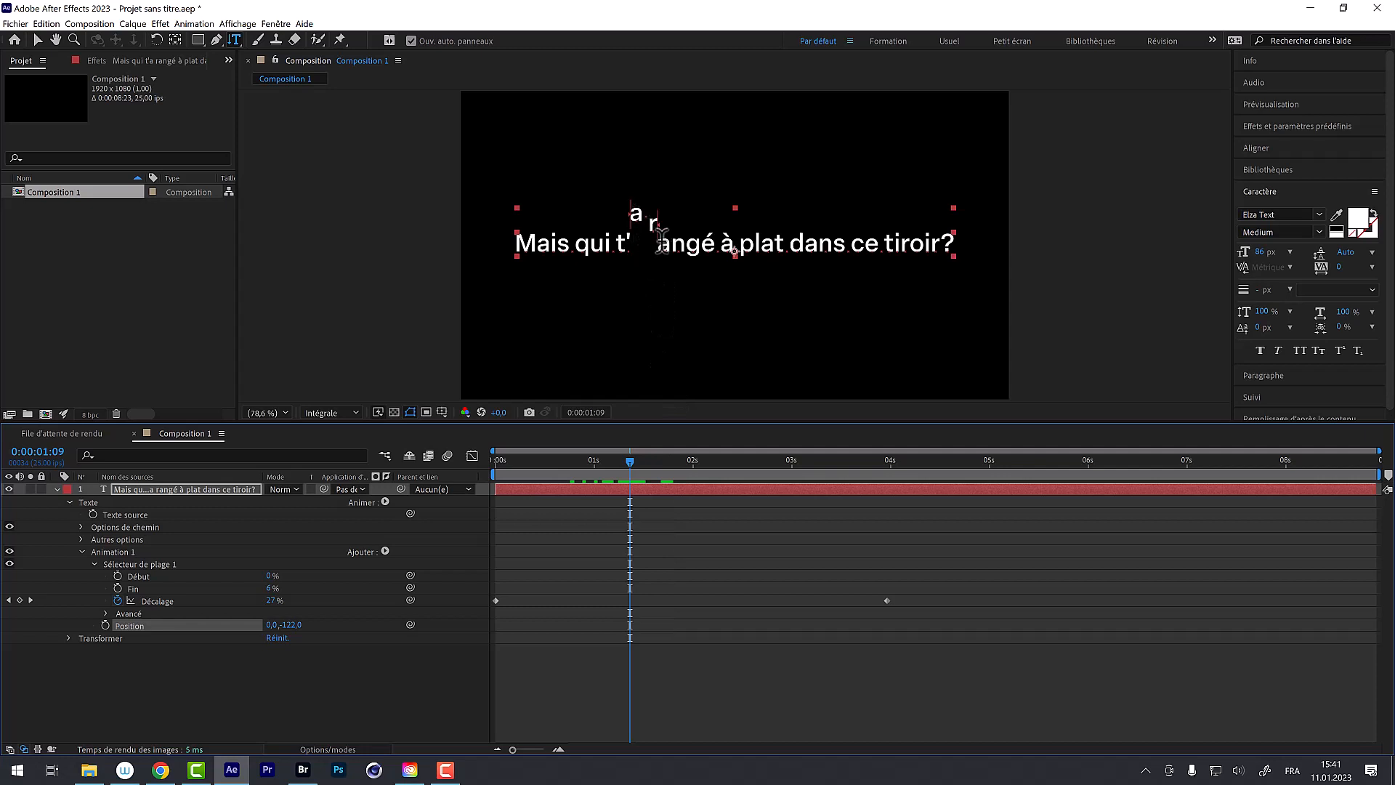
{"action": "left_click_drag", "start_coordinate": [628, 460], "coordinate": [641, 460]}
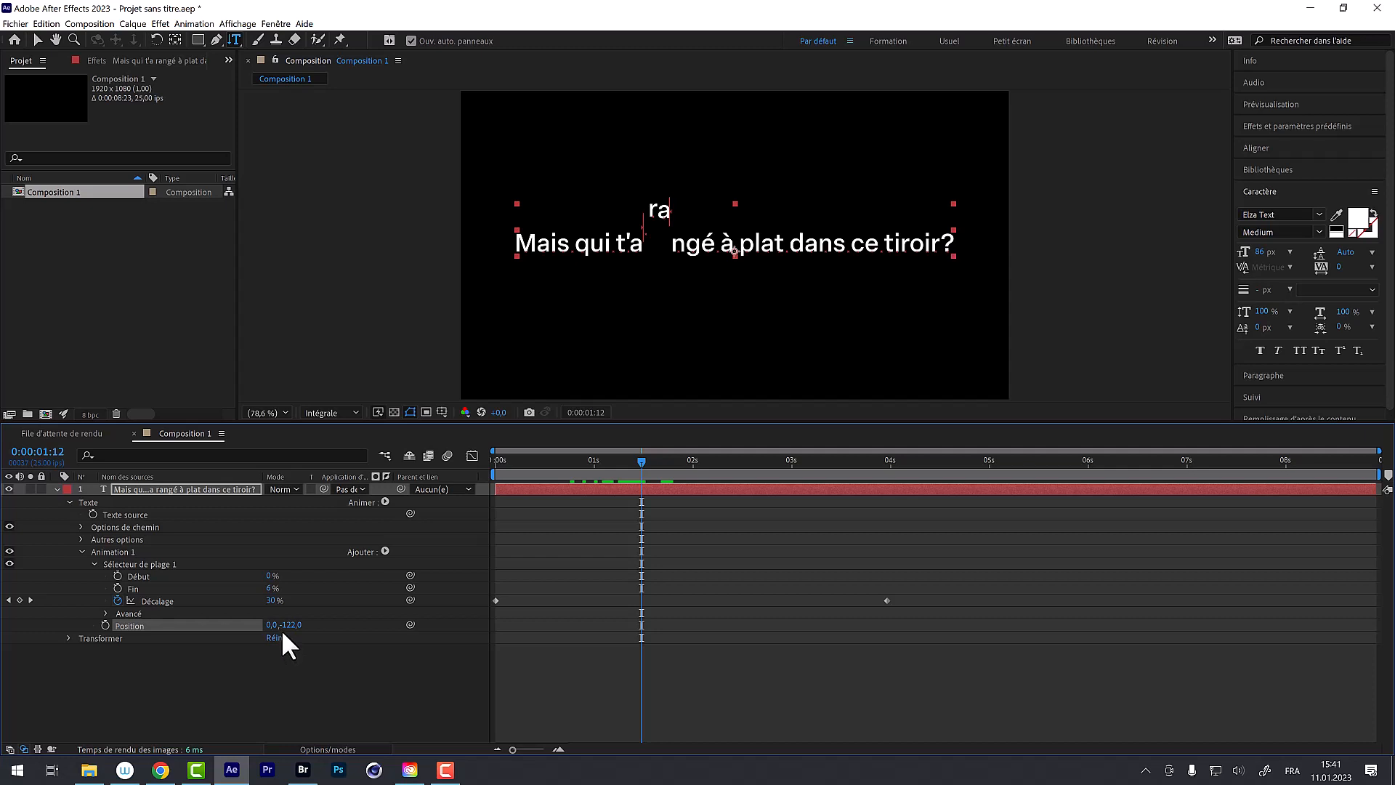
{"action": "left_click_drag", "start_coordinate": [270, 590], "coordinate": [275, 592]}
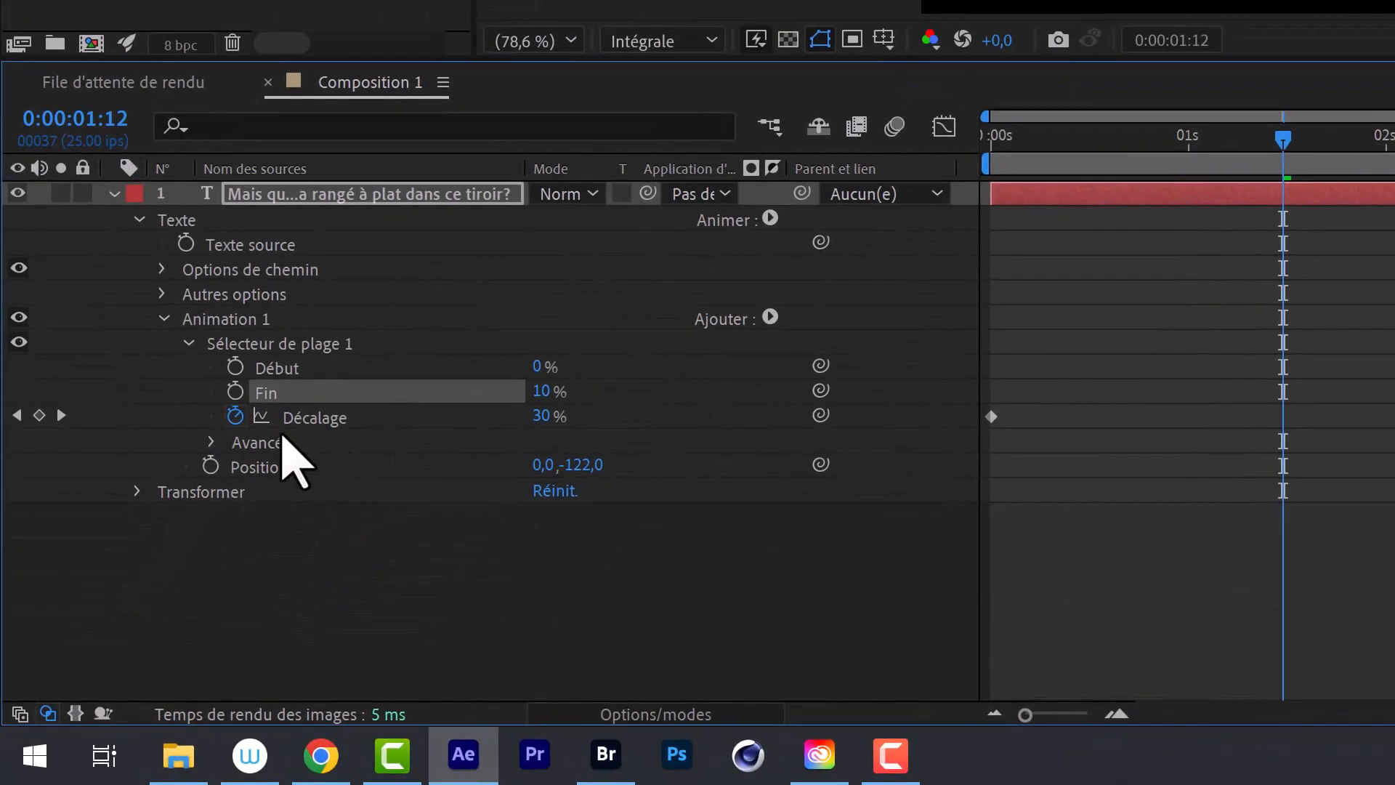
- Try the range selector's advanced Lissage at 0 %, preview the letter movement, and restore it to 100 %
{"action": "left_click", "coordinate": [211, 442]}
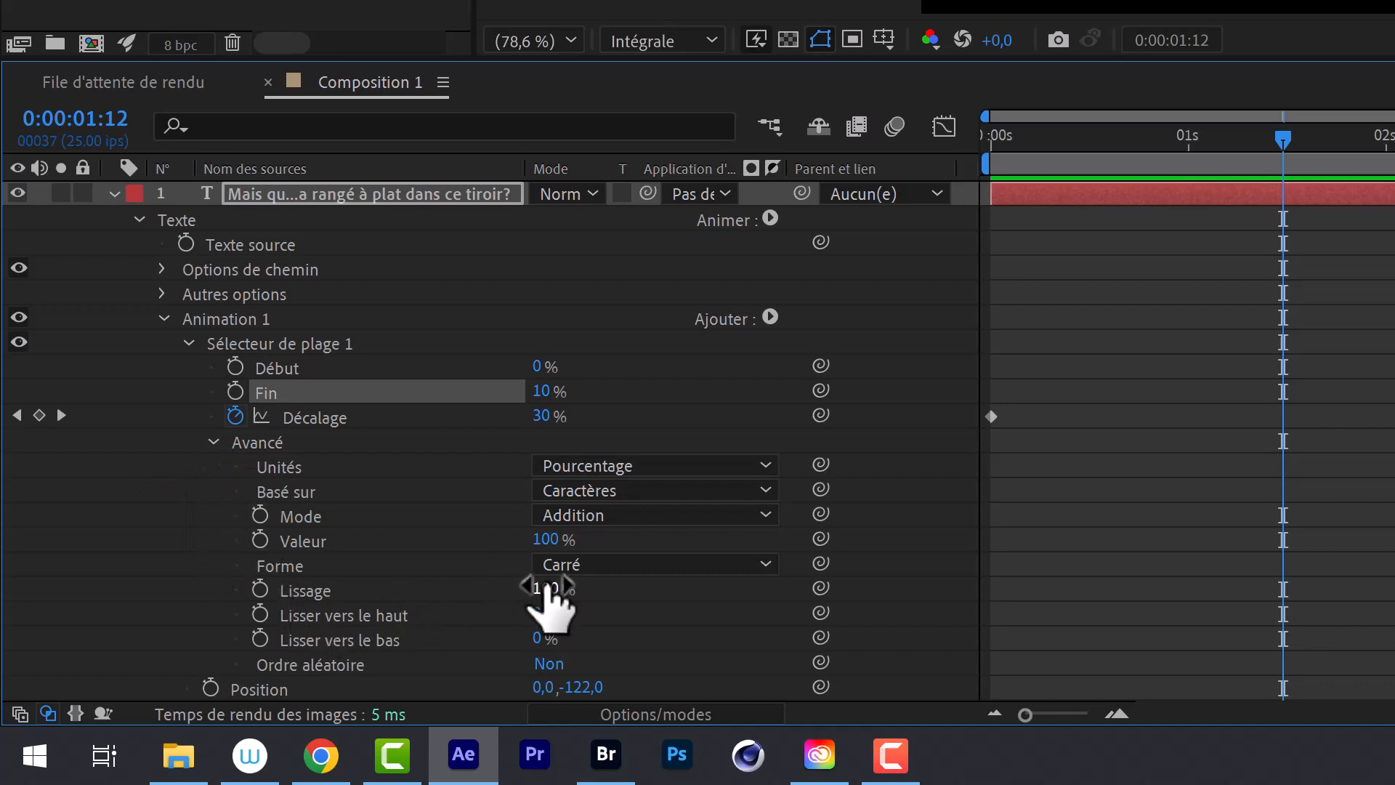
{"action": "left_click_drag", "start_coordinate": [543, 586], "coordinate": [499, 589]}
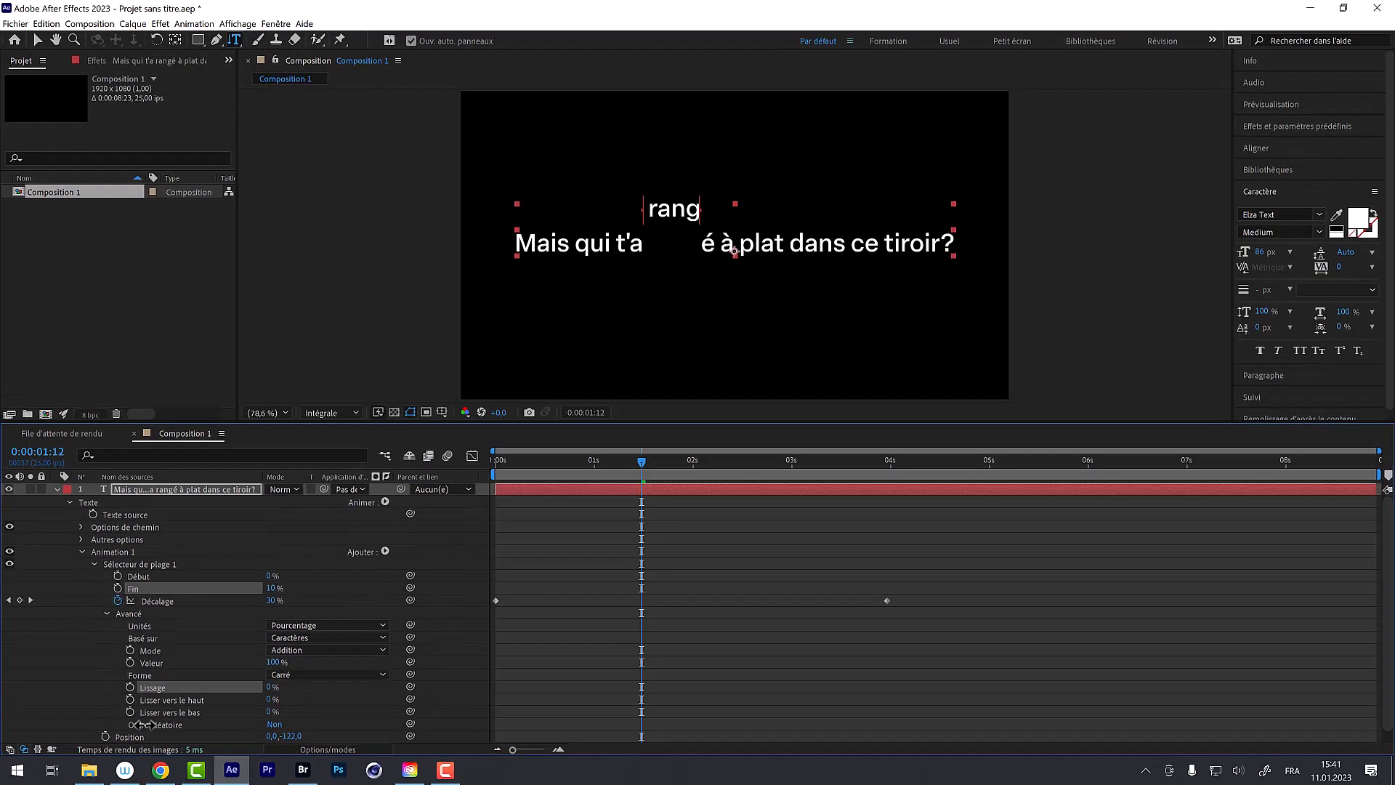
{"action": "mouse_move", "coordinate": [598, 465]}
{"action": "left_mouse_down"}
{"action": "mouse_move", "coordinate": [516, 481]}
{"action": "mouse_move", "coordinate": [586, 469]}
{"action": "left_mouse_up"}
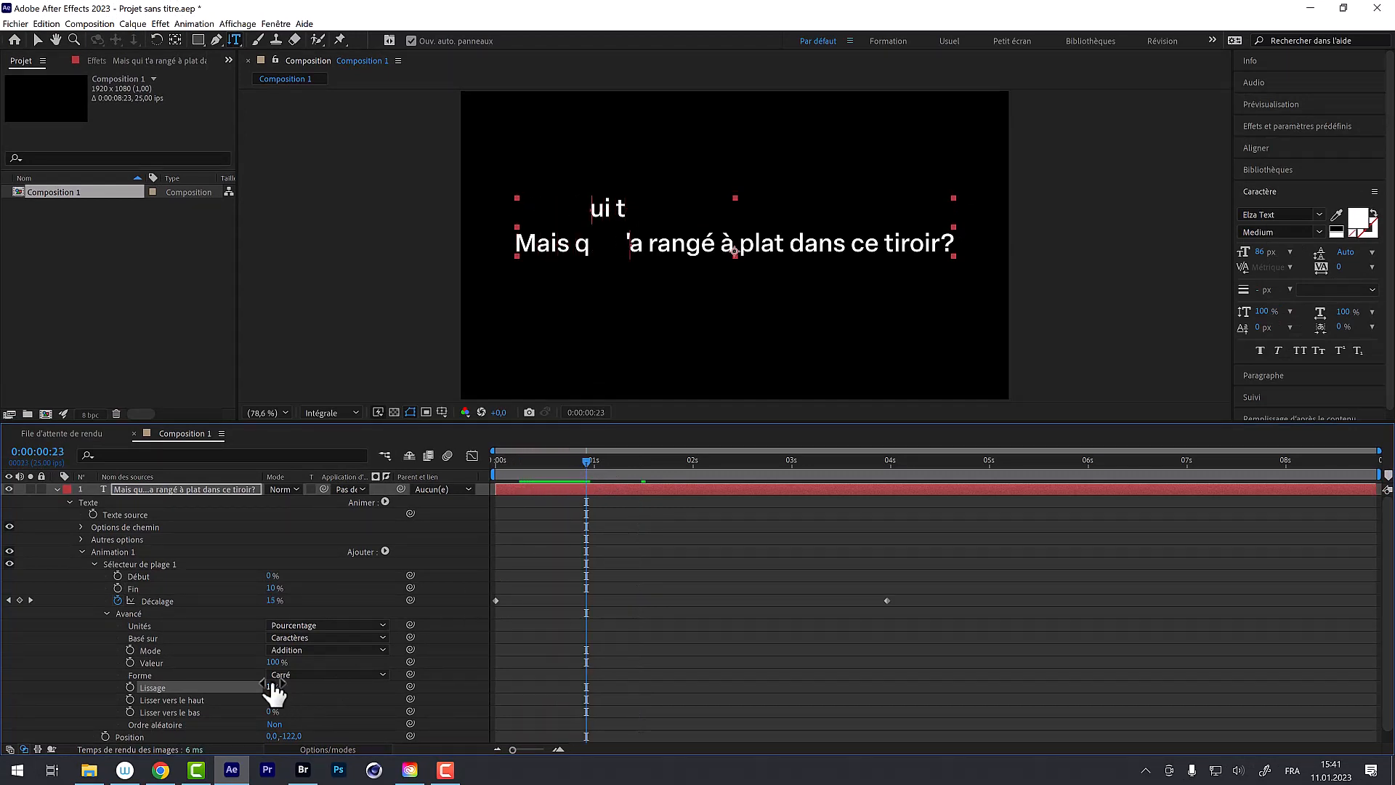
{"action": "left_click_drag", "start_coordinate": [270, 686], "coordinate": [294, 680]}
{"action": "left_click_drag", "start_coordinate": [608, 459], "coordinate": [640, 460]}
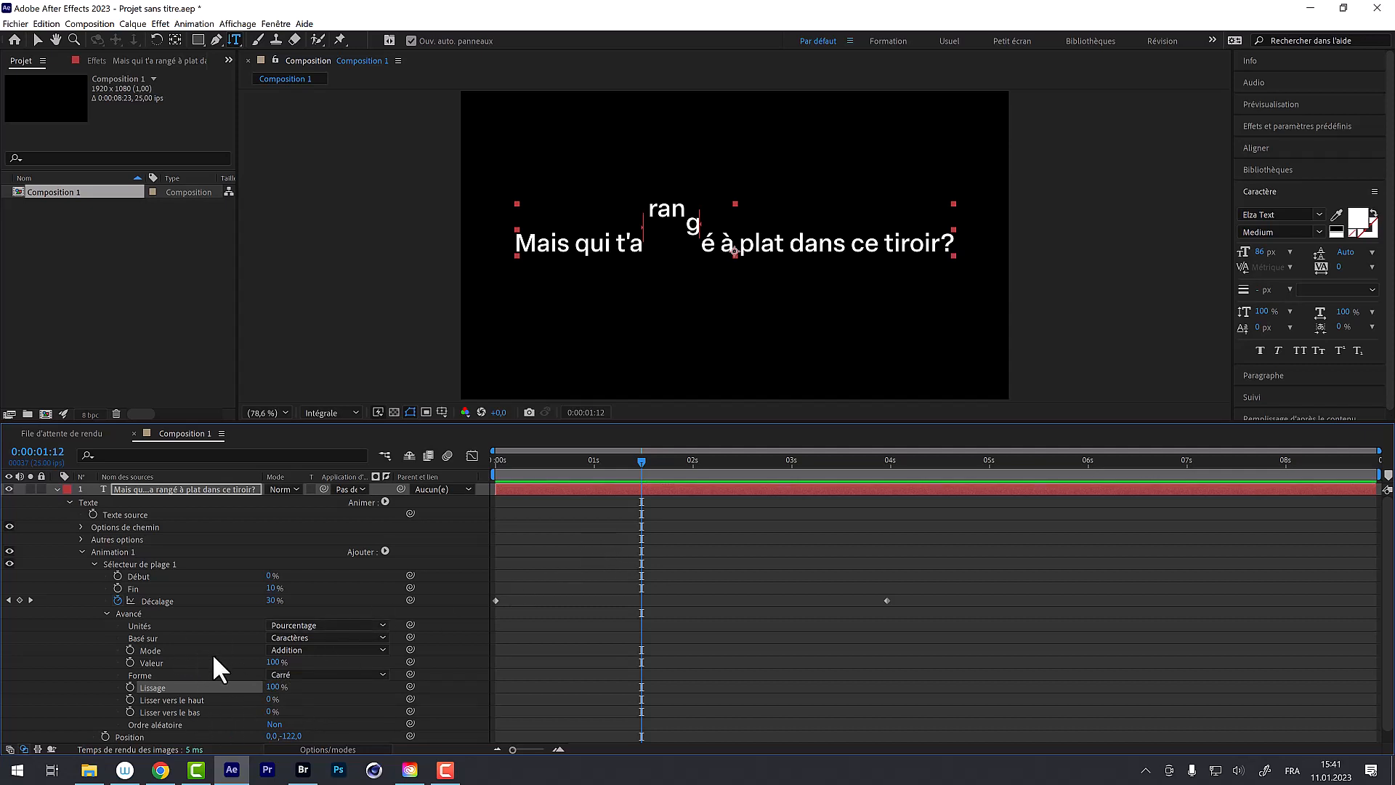
- Turn on Ordre aléatoire for the range selector and preview the randomised letter animation
{"action": "left_click", "coordinate": [275, 724]}
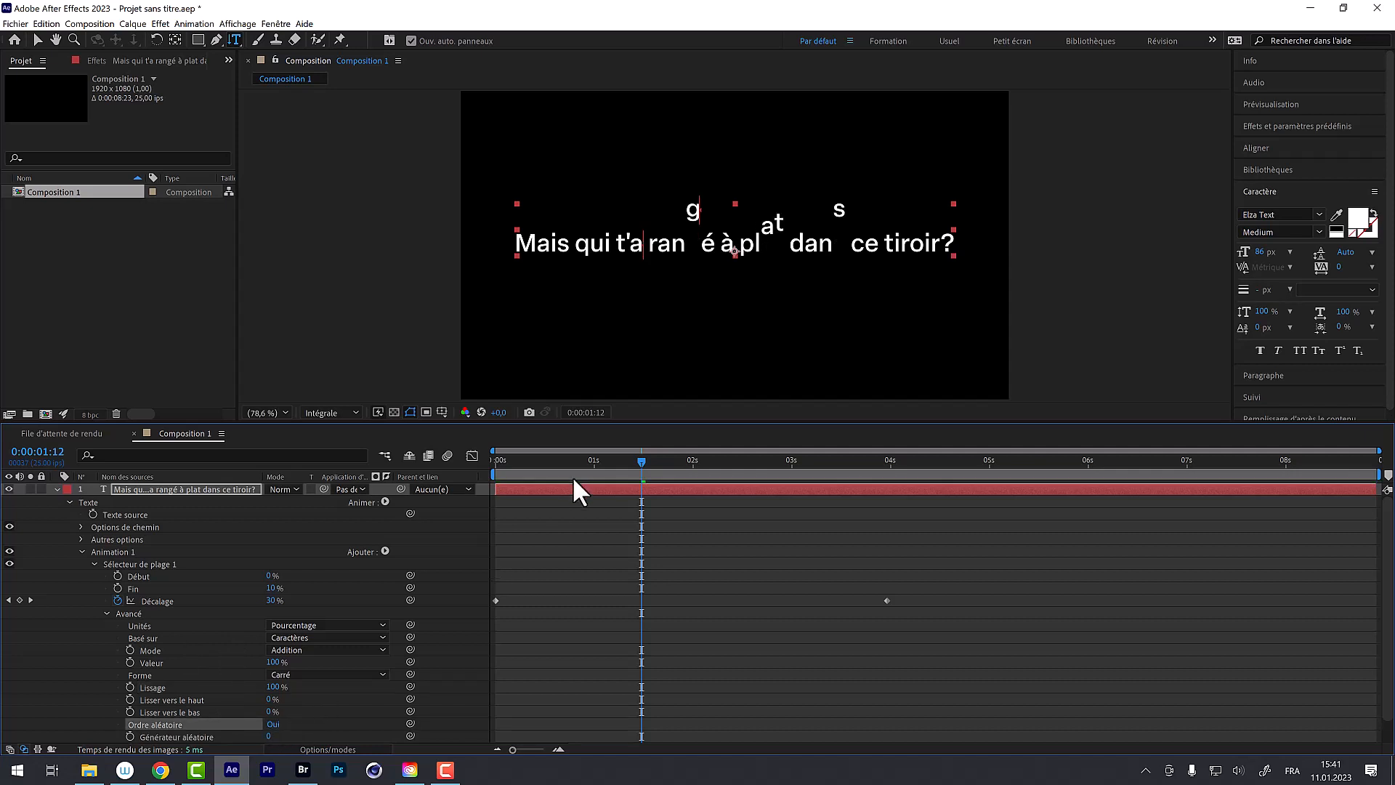
{"action": "left_click_drag", "start_coordinate": [577, 457], "coordinate": [751, 490]}
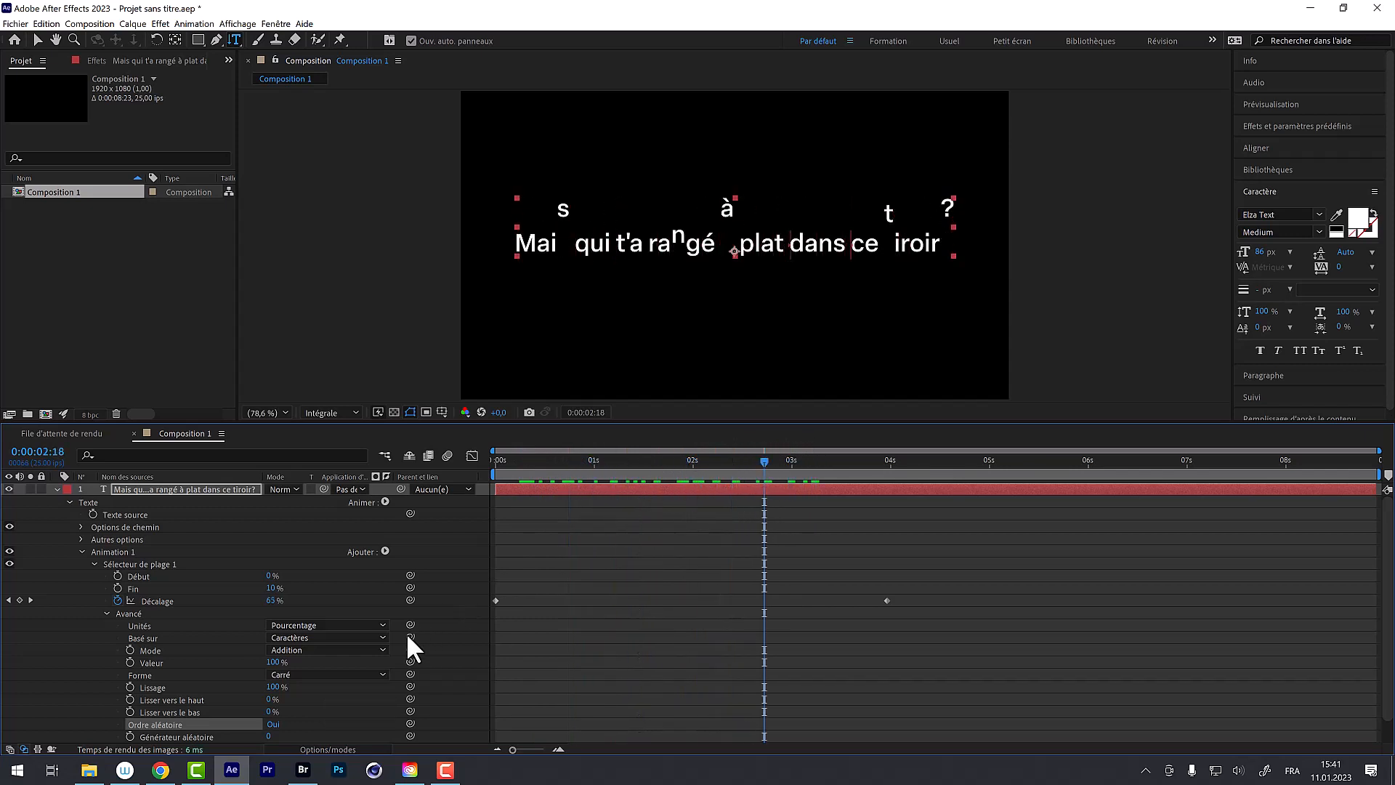
- Turn off Ordre aléatoire for the range selector, collapse its advanced options, and move the current time to 0:00:01:19
{"action": "left_click", "coordinate": [267, 725]}
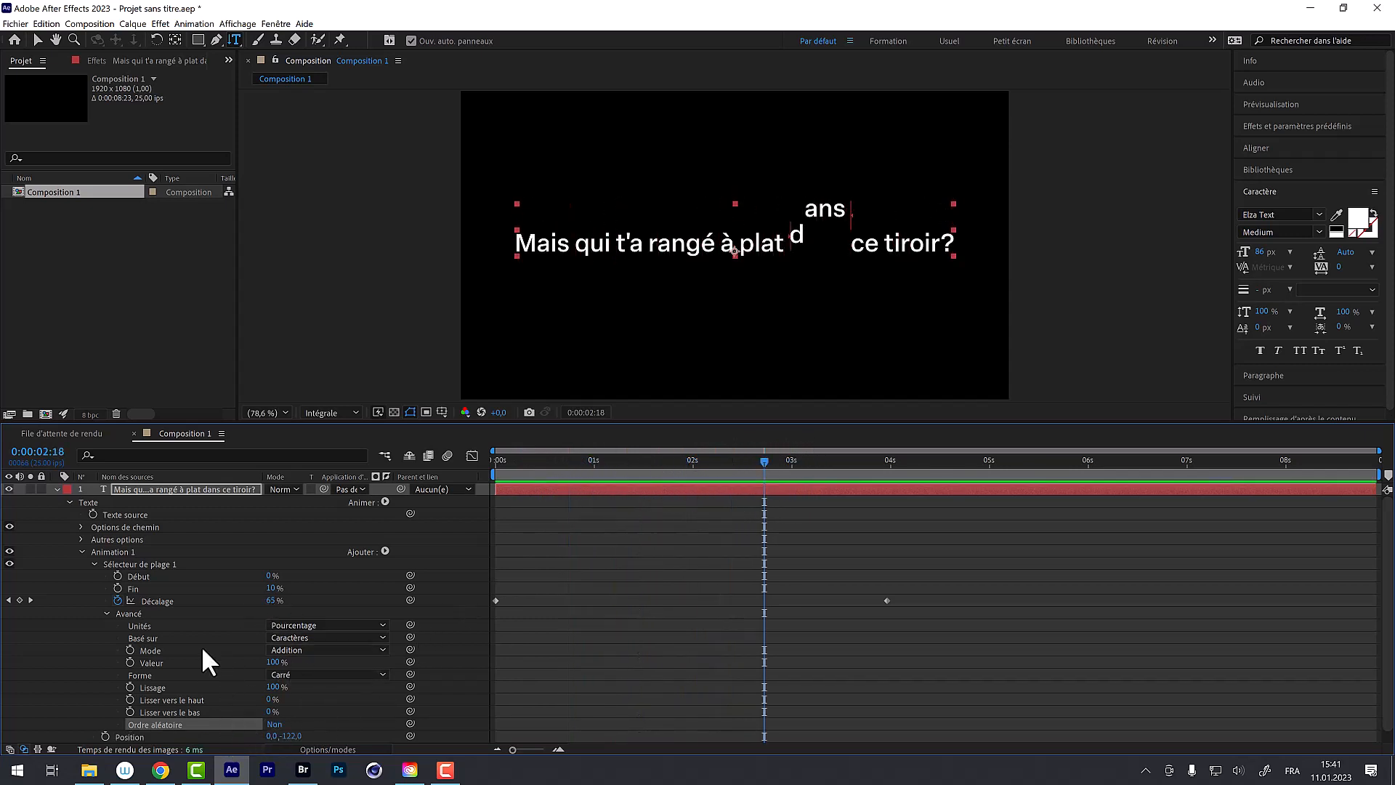
{"action": "left_click", "coordinate": [104, 613]}
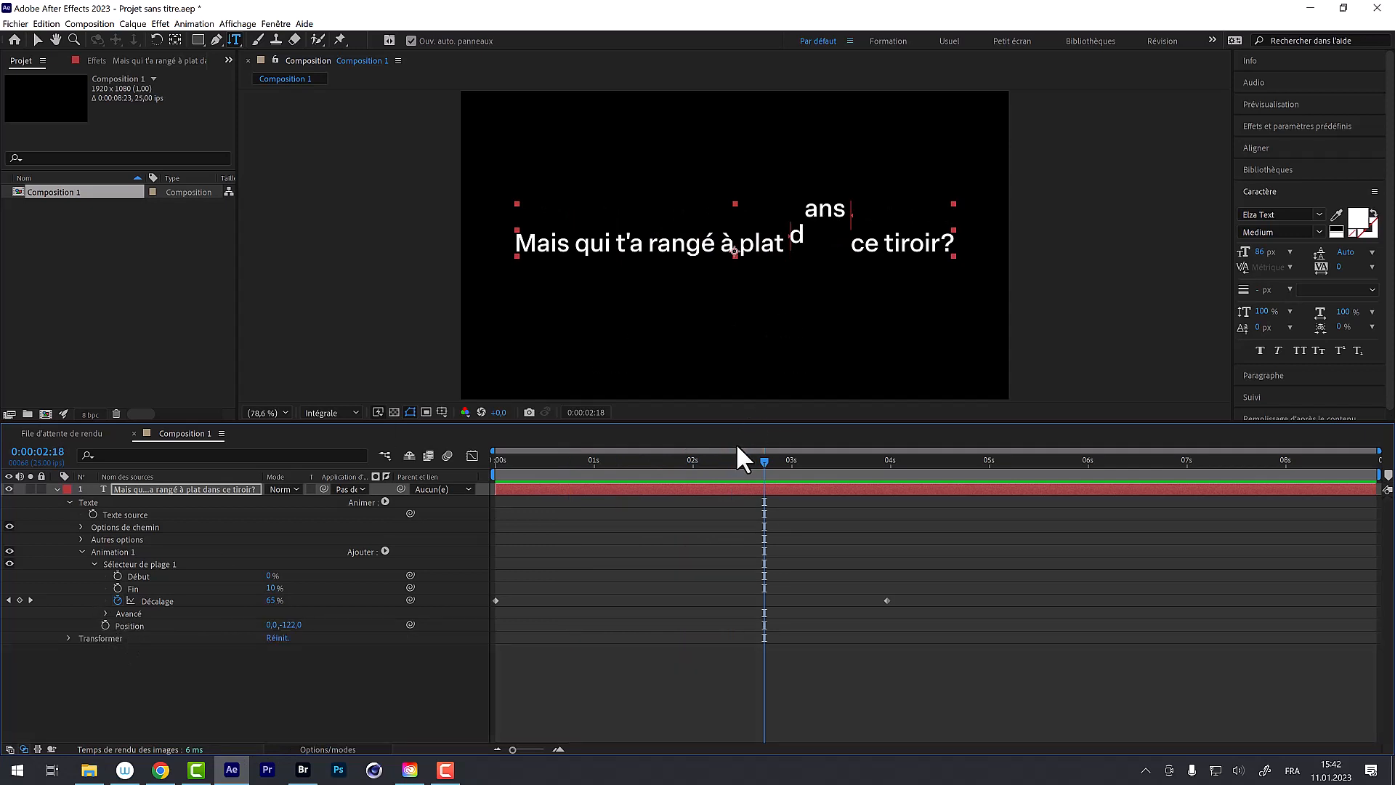
{"action": "left_click_drag", "start_coordinate": [722, 458], "coordinate": [669, 463]}
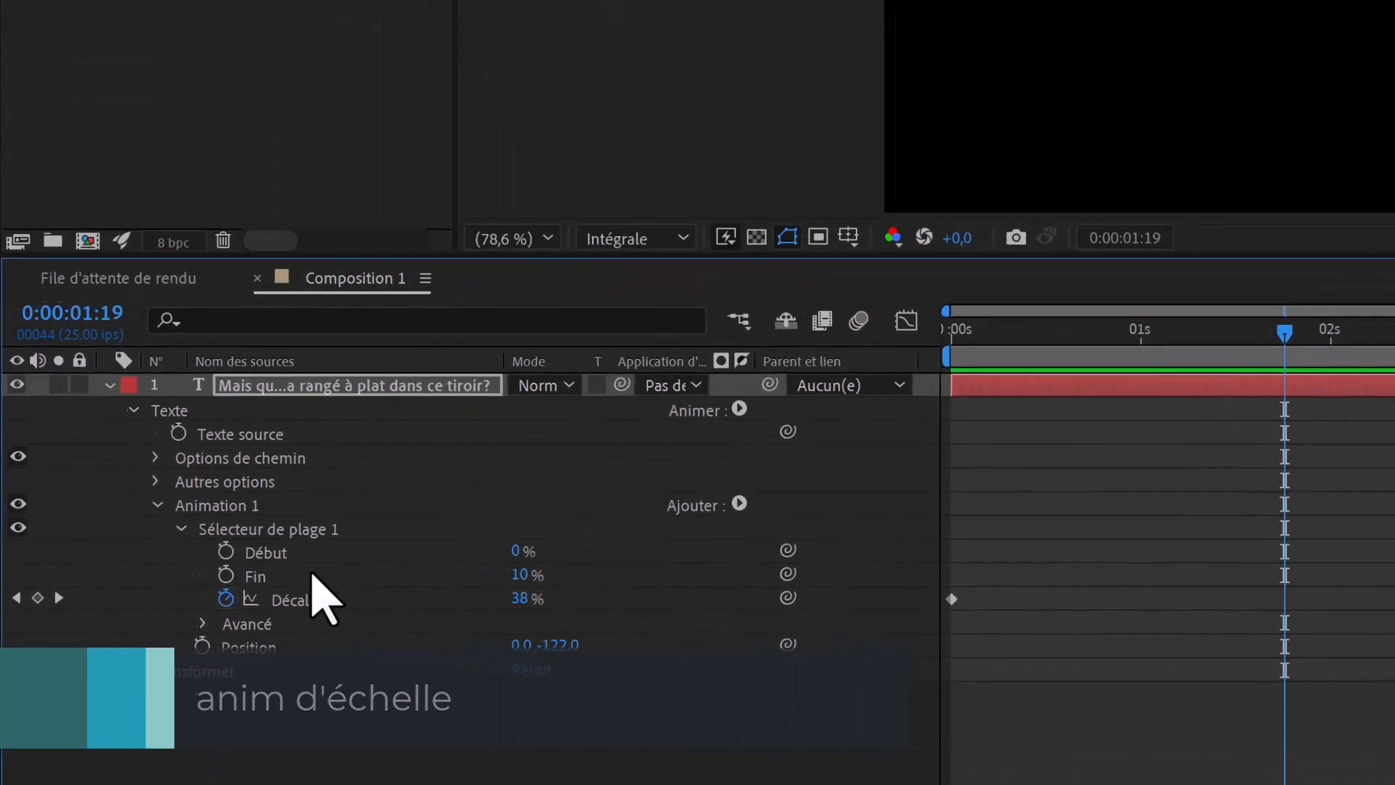
- Add an Echelle property to the existing Animation 1 animator so it shares the same range selector as Position
{"action": "left_click", "coordinate": [226, 505]}
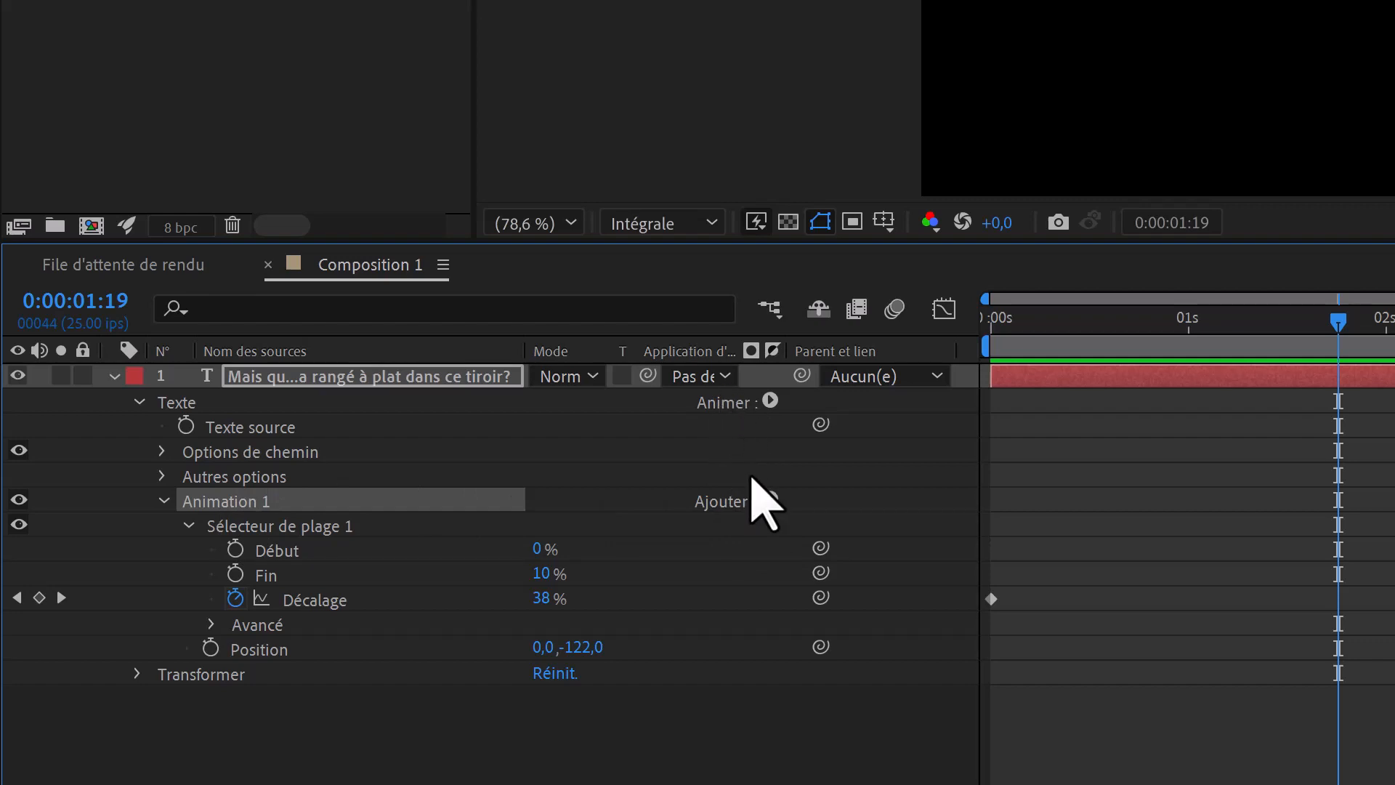
{"action": "left_click", "coordinate": [769, 500]}
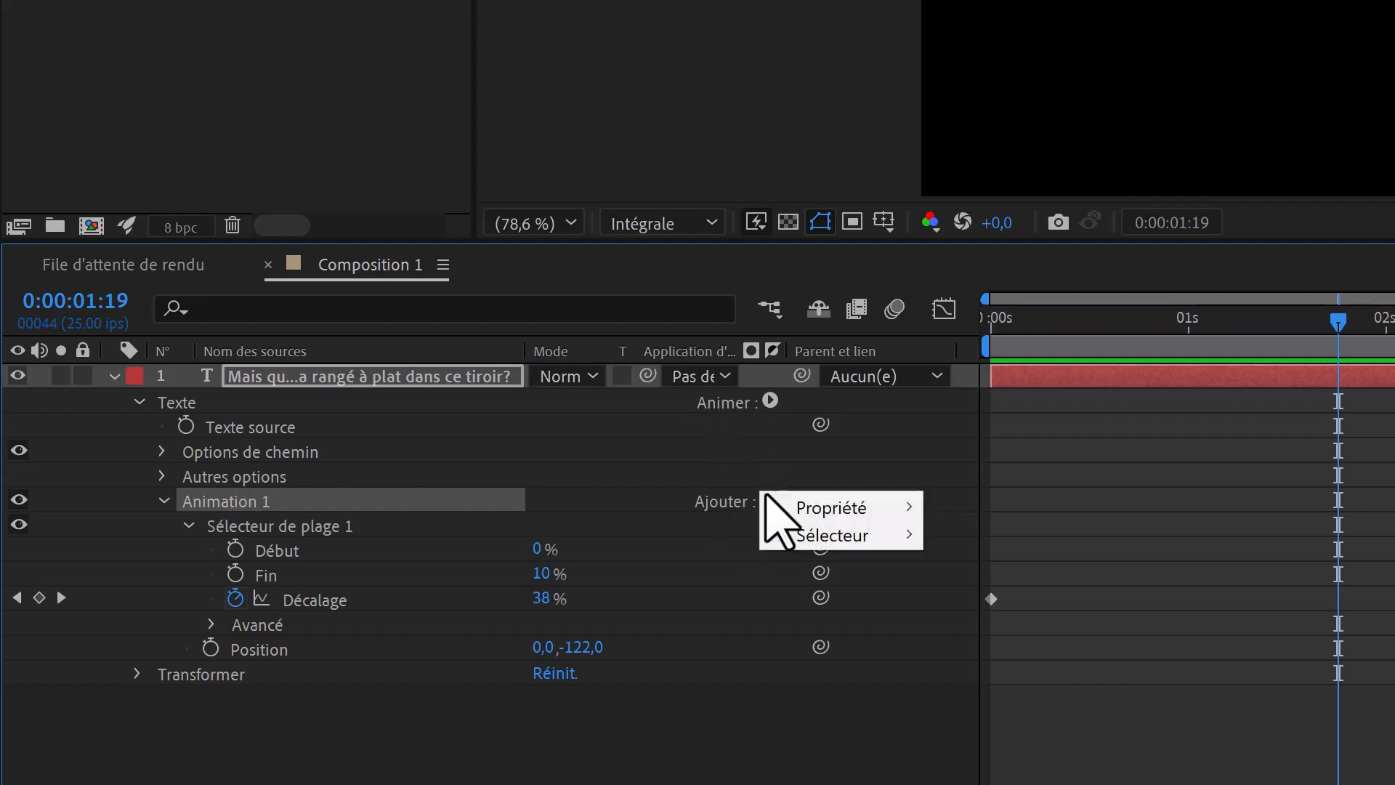
{"action": "mouse_move", "coordinate": [799, 506]}
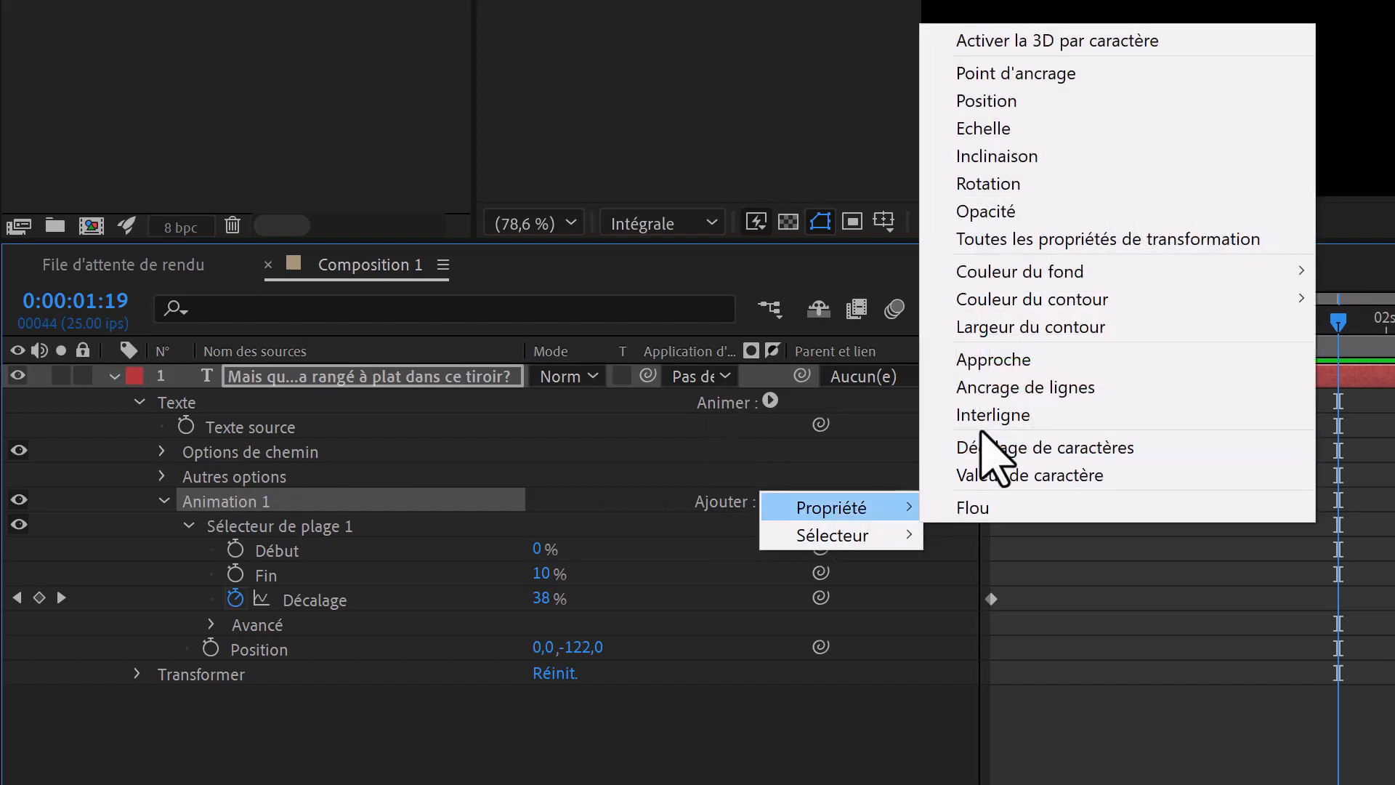
{"action": "left_click", "coordinate": [762, 418]}
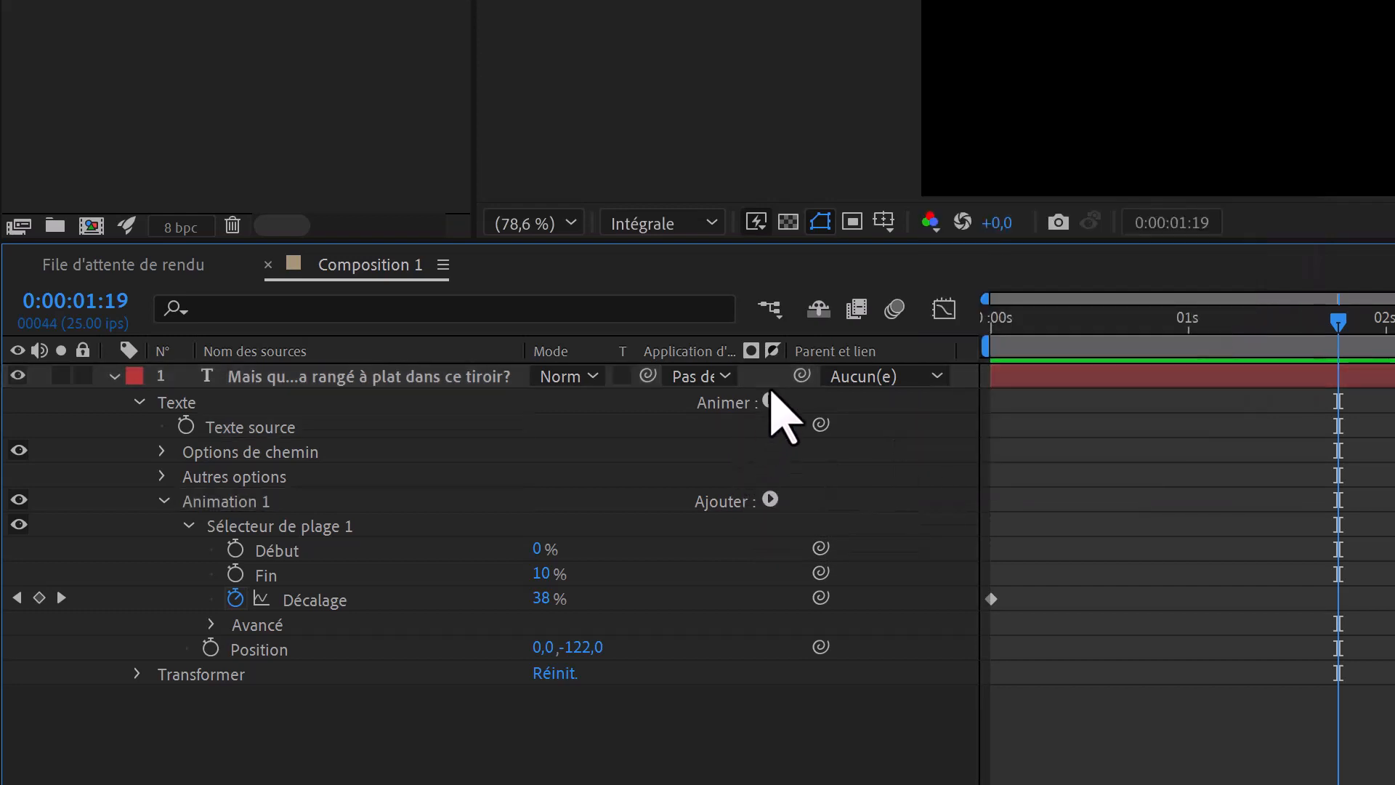
{"action": "left_click", "coordinate": [770, 401]}
{"action": "key", "text": "Escape"}
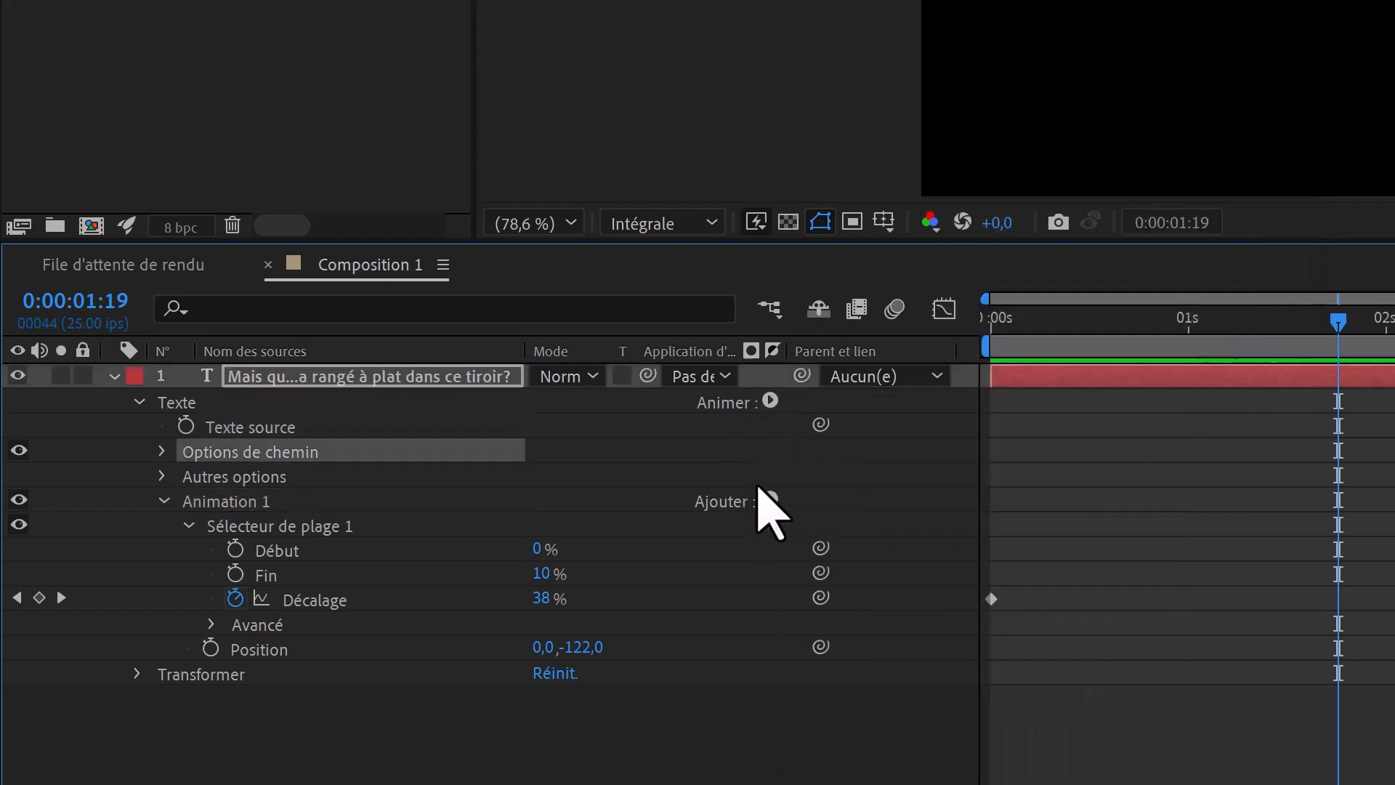
{"action": "left_click", "coordinate": [770, 501]}
{"action": "mouse_move", "coordinate": [908, 512]}
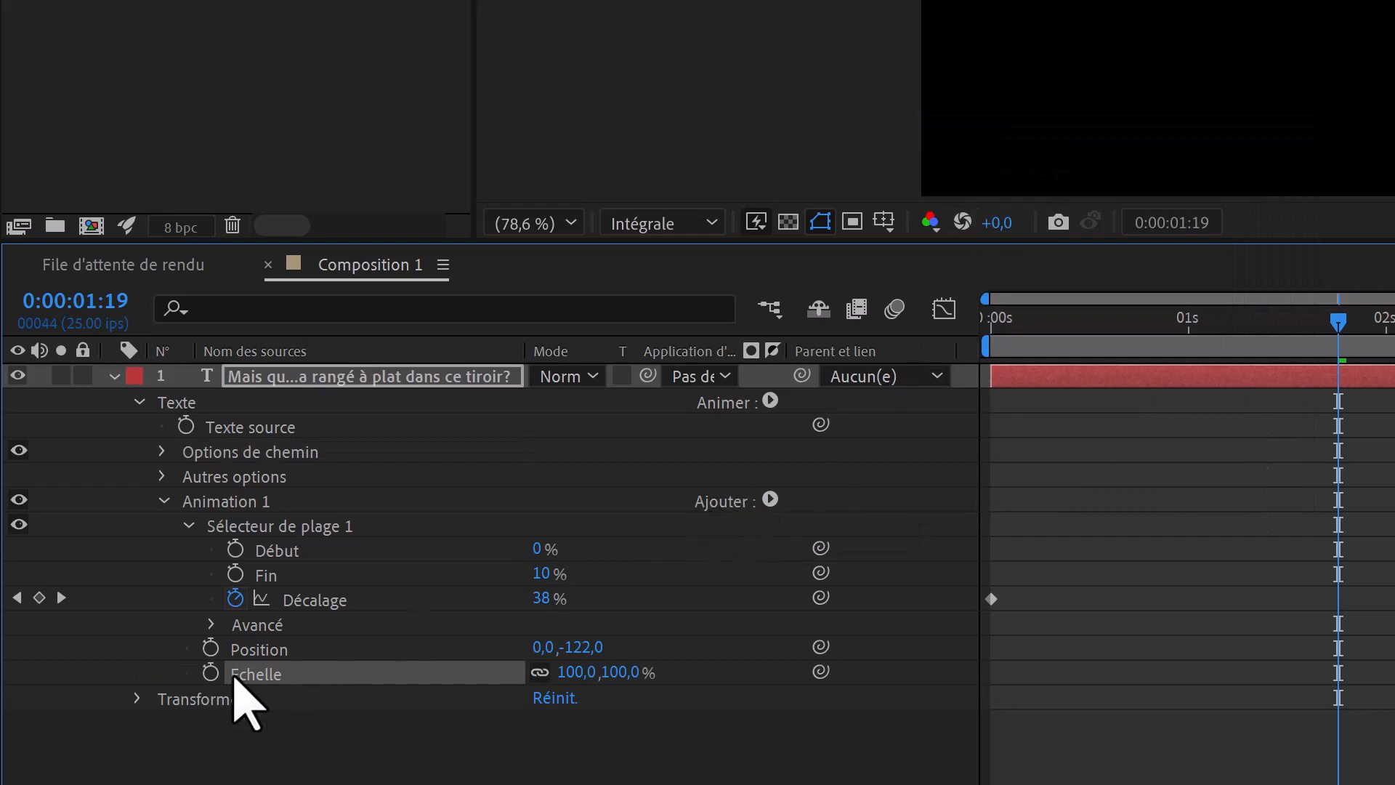
- Set the Echelle in Animation 1 to 338 %
{"action": "left_click", "coordinate": [244, 649]}
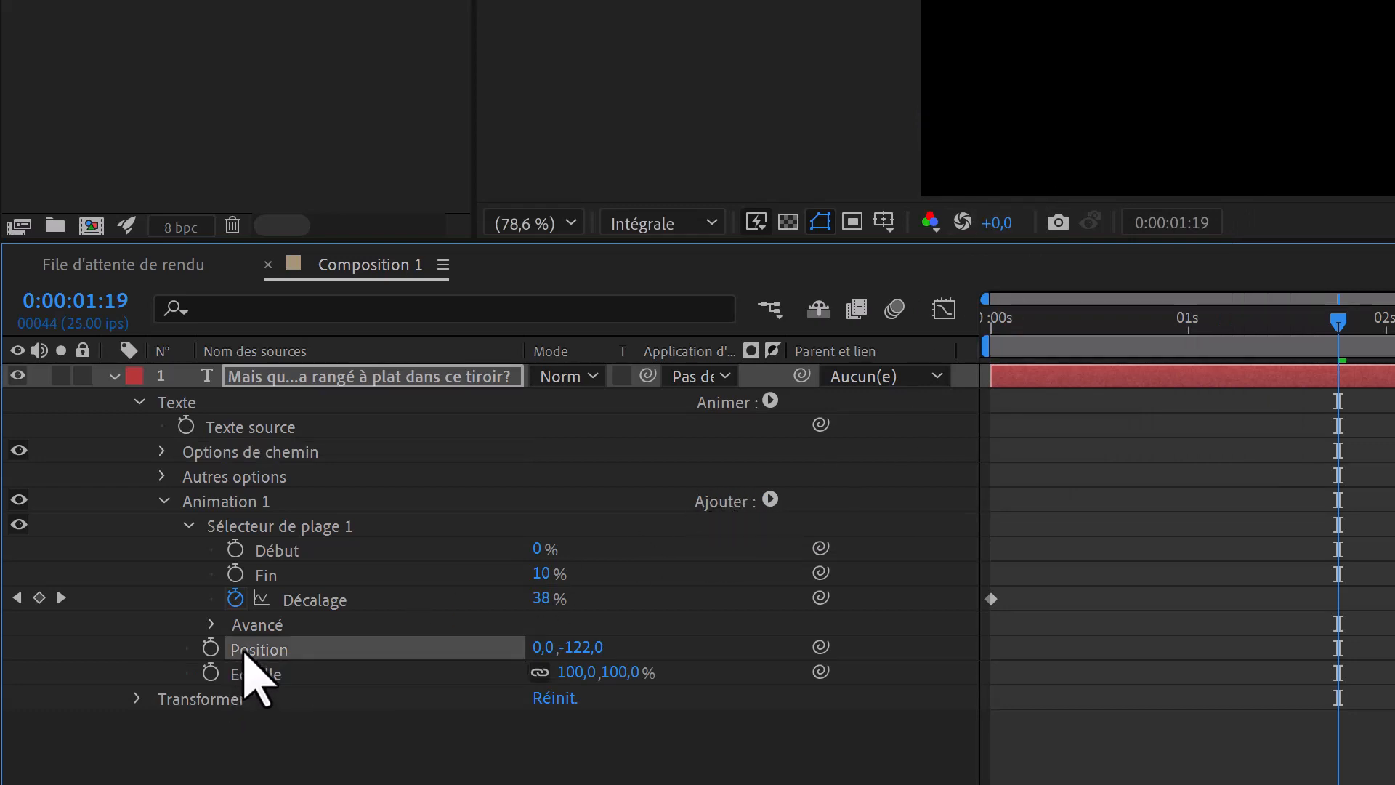
{"action": "left_click", "coordinate": [245, 664]}
{"action": "left_click", "coordinate": [245, 648]}
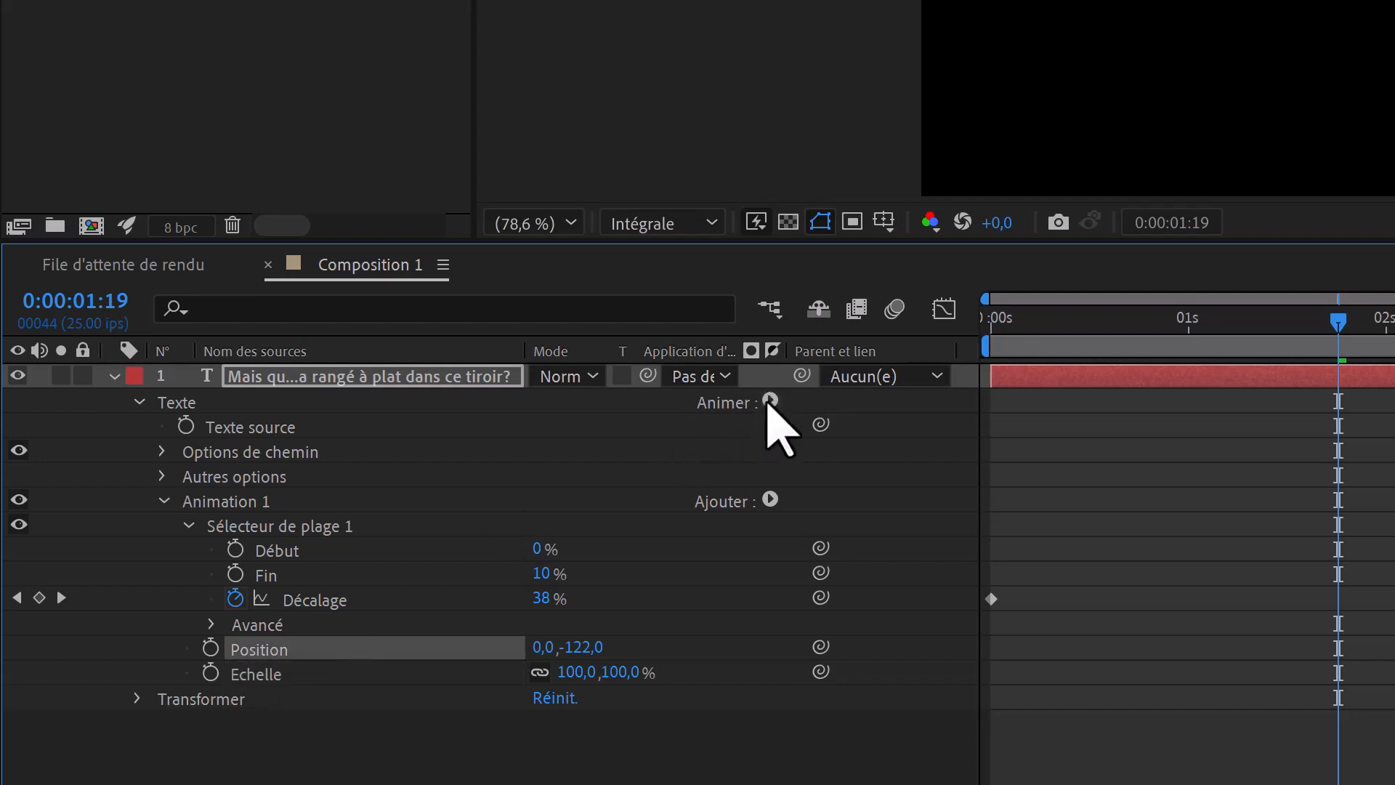
{"action": "left_click", "coordinate": [260, 672]}
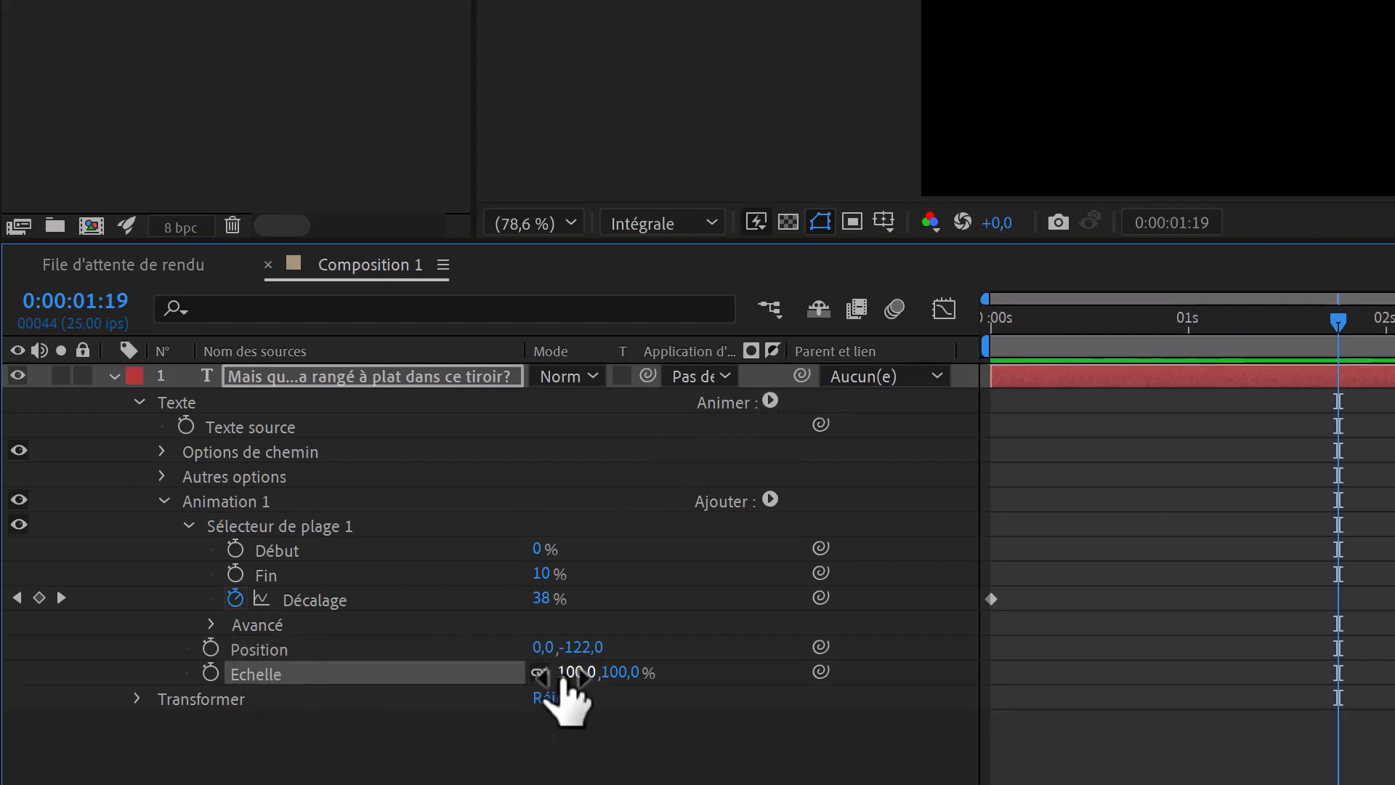
{"action": "left_click_drag", "start_coordinate": [574, 679], "coordinate": [825, 597]}
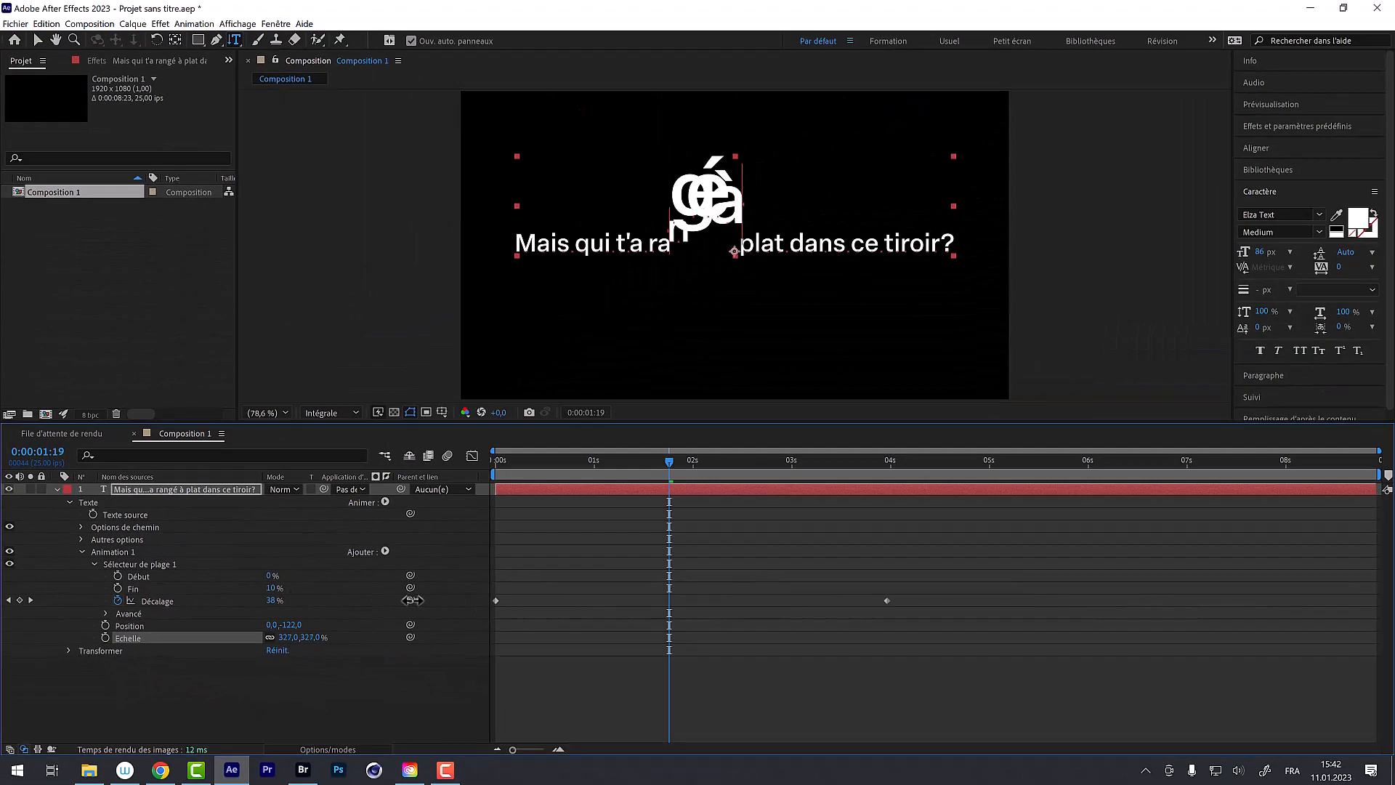
{"action": "left_click_drag", "start_coordinate": [413, 600], "coordinate": [418, 597]}
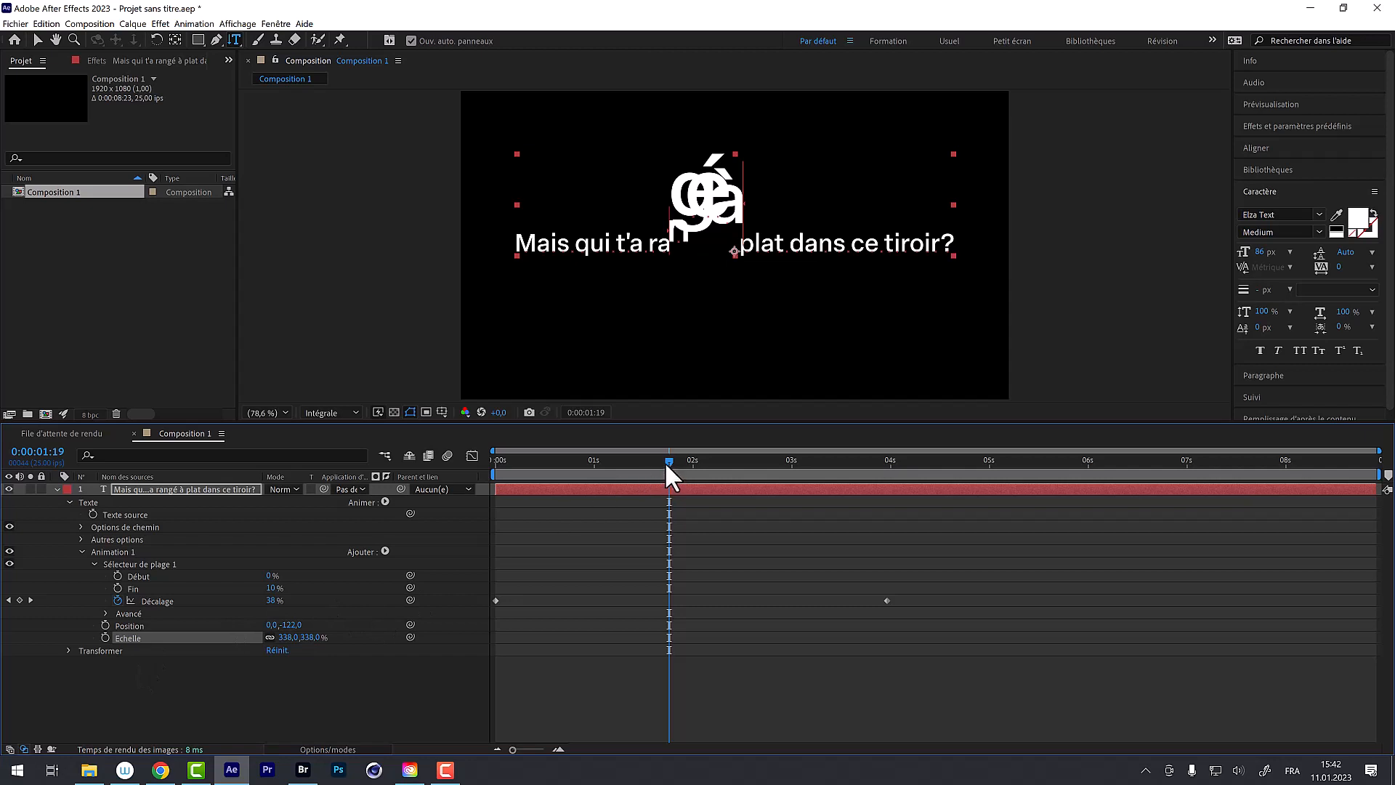
- Preview the combined position and scale movement of the letters along the timeline
{"action": "mouse_move", "coordinate": [668, 461]}
{"action": "left_mouse_down"}
{"action": "mouse_move", "coordinate": [559, 504]}
{"action": "mouse_move", "coordinate": [676, 472]}
{"action": "left_mouse_up"}
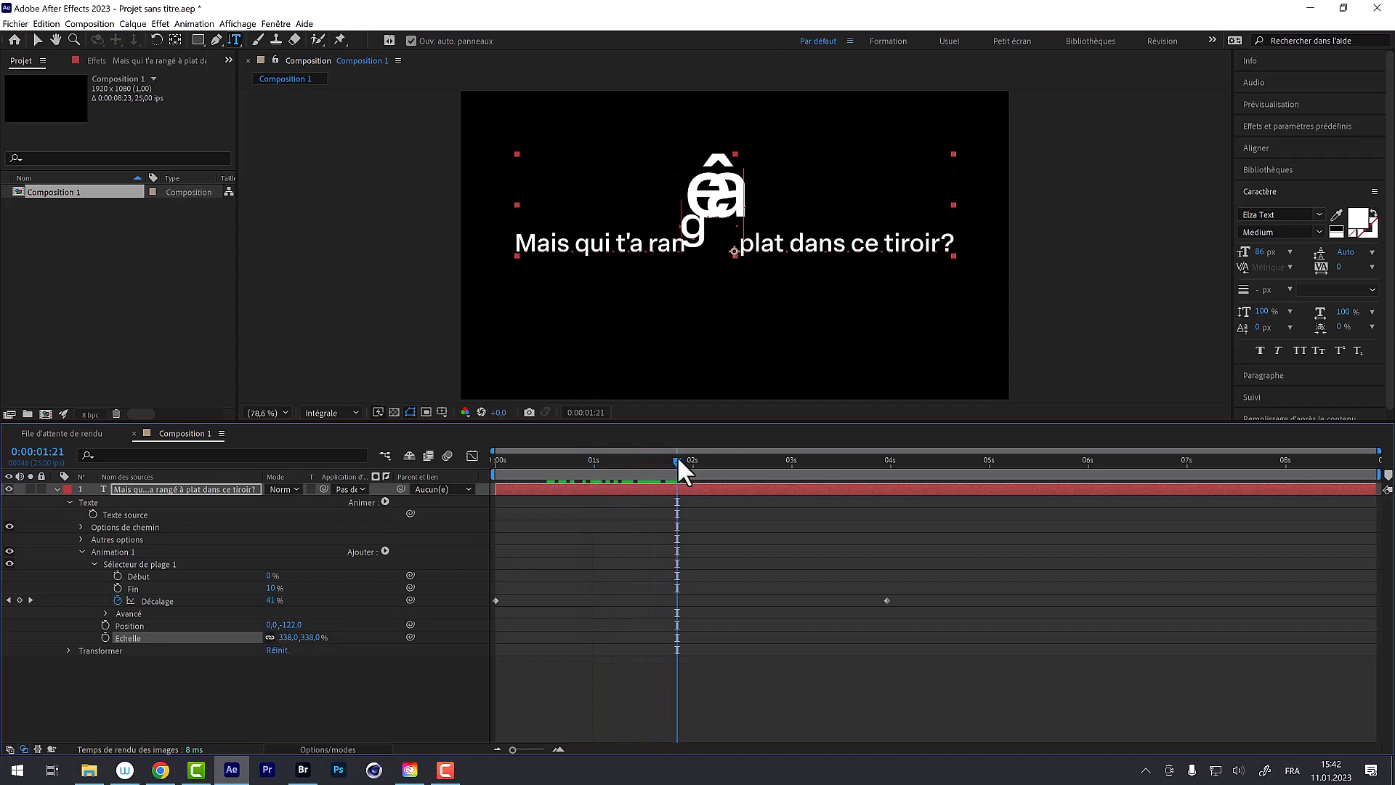
{"action": "key", "text": "space"}
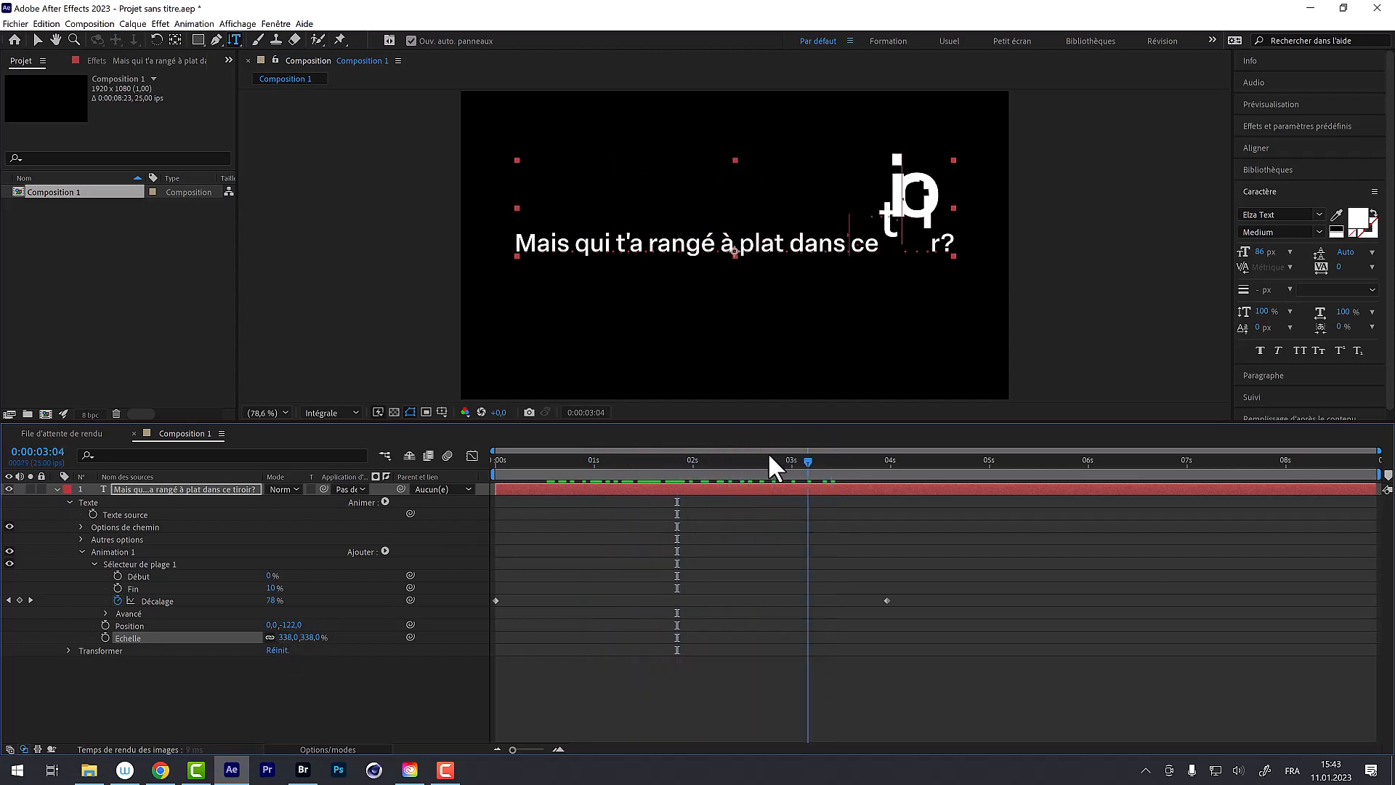
{"action": "key", "text": "Page_Up"}
{"action": "key", "text": "Page_Up"}
{"action": "key", "text": "Page_Up"}
{"action": "key", "text": "Page_Up"}
{"action": "key", "text": "Page_Up"}
{"action": "key", "text": "Page_Up"}
{"action": "key", "text": "Page_Up"}
{"action": "key", "text": "Page_Up"}
{"action": "key", "text": "Page_Up"}
{"action": "key", "text": "Page_Up"}
{"action": "key", "text": "Page_Up"}
{"action": "key", "text": "Page_Up"}
{"action": "key", "text": "Page_Up"}
{"action": "key", "text": "Page_Up"}
{"action": "key", "text": "Page_Up"}
{"action": "key", "text": "Page_Up"}
{"action": "key", "text": "Page_Up"}
{"action": "key", "text": "Page_Up"}
{"action": "key", "text": "Page_Up"}
{"action": "key", "text": "Page_Up"}
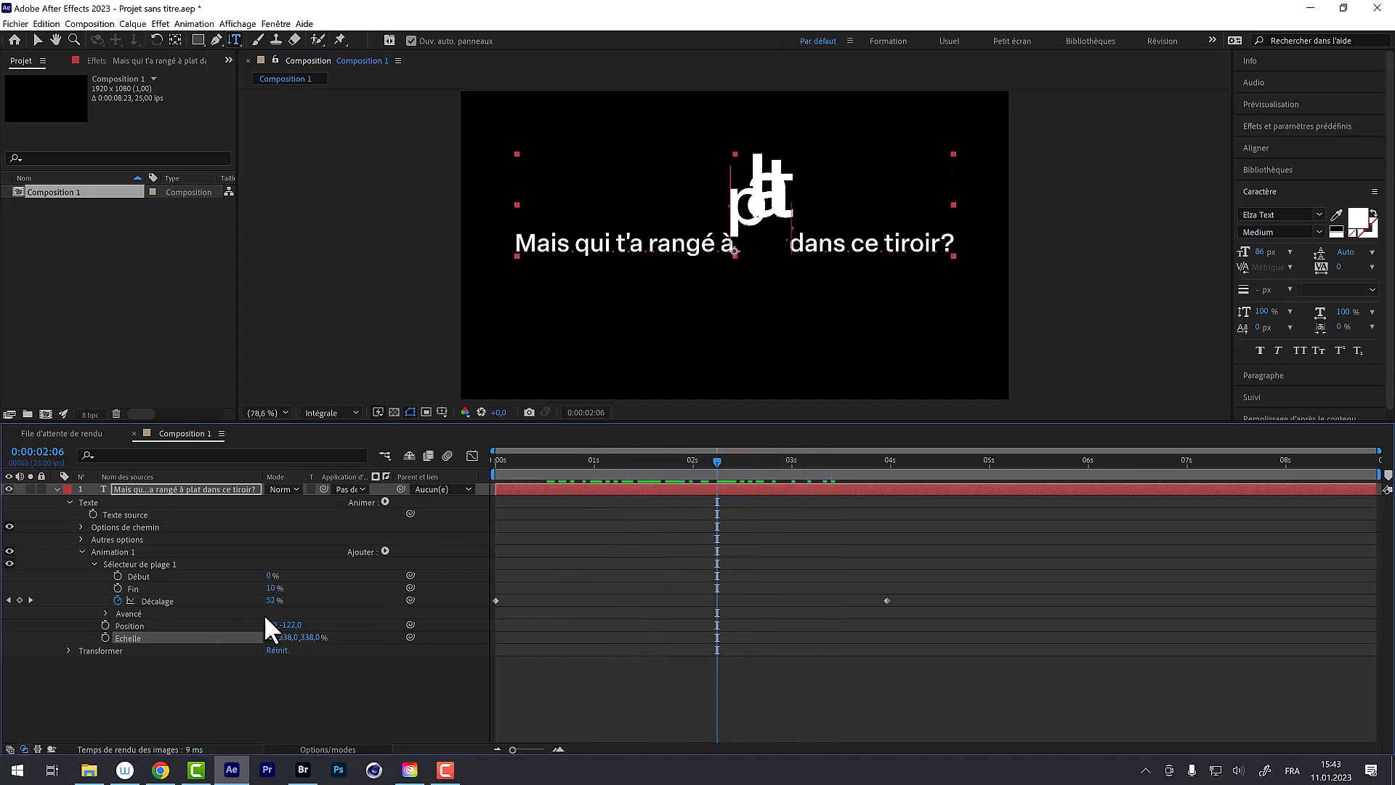
- Set the Echelle in Animation 1 to 324 % and preview the enlarged letters from the start of the composition
{"action": "left_click_drag", "start_coordinate": [290, 642], "coordinate": [279, 643]}
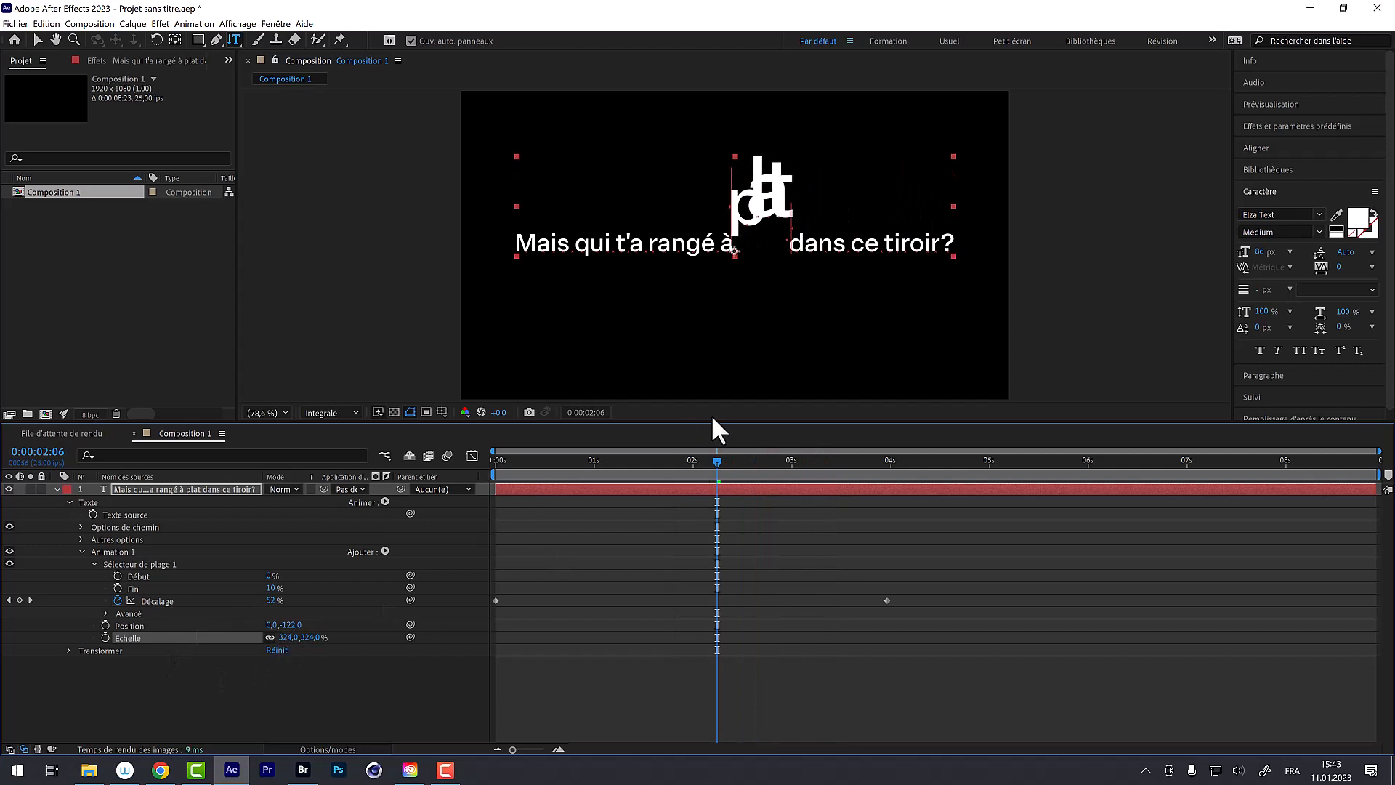
{"action": "left_click_drag", "start_coordinate": [717, 461], "coordinate": [735, 483]}
{"action": "key", "text": "Home"}
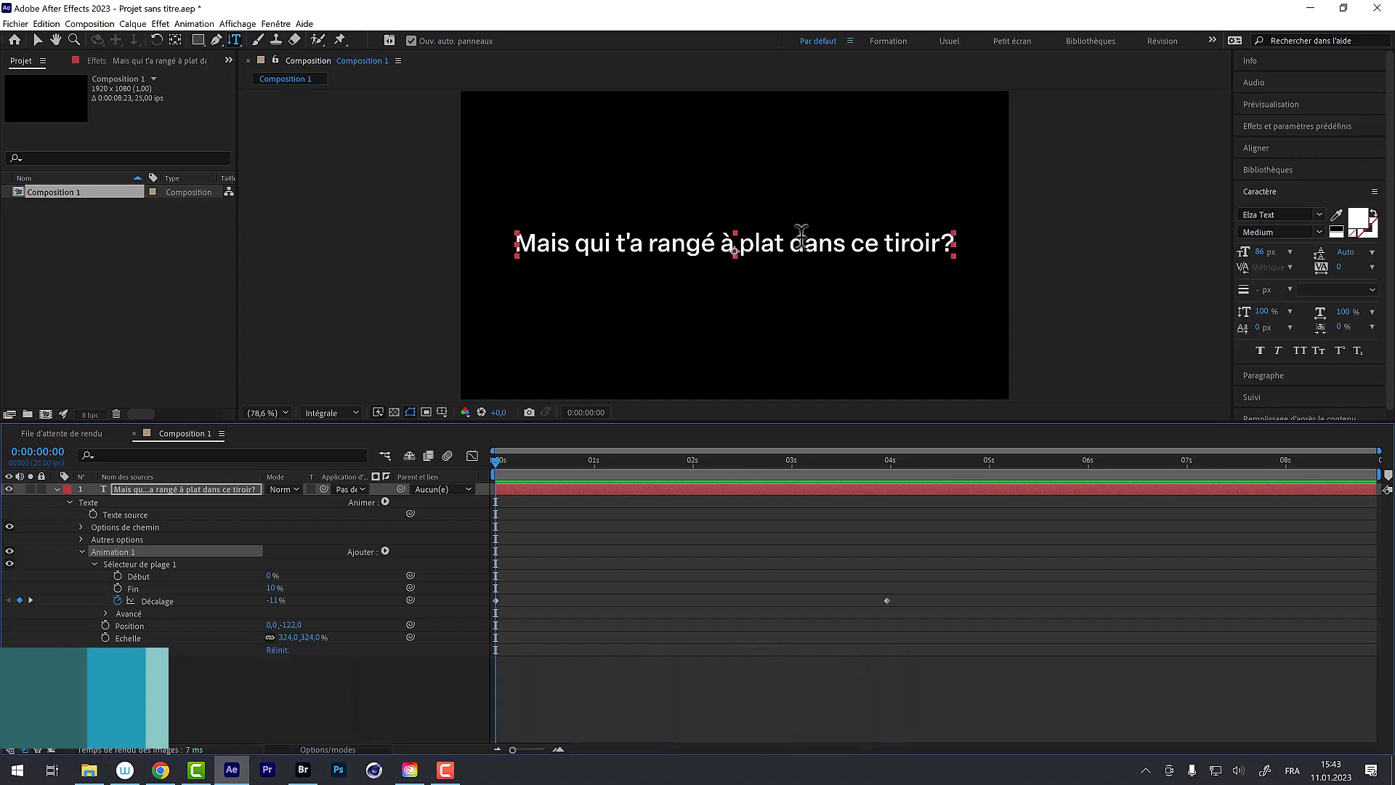
{"action": "left_click_drag", "start_coordinate": [512, 462], "coordinate": [654, 460]}
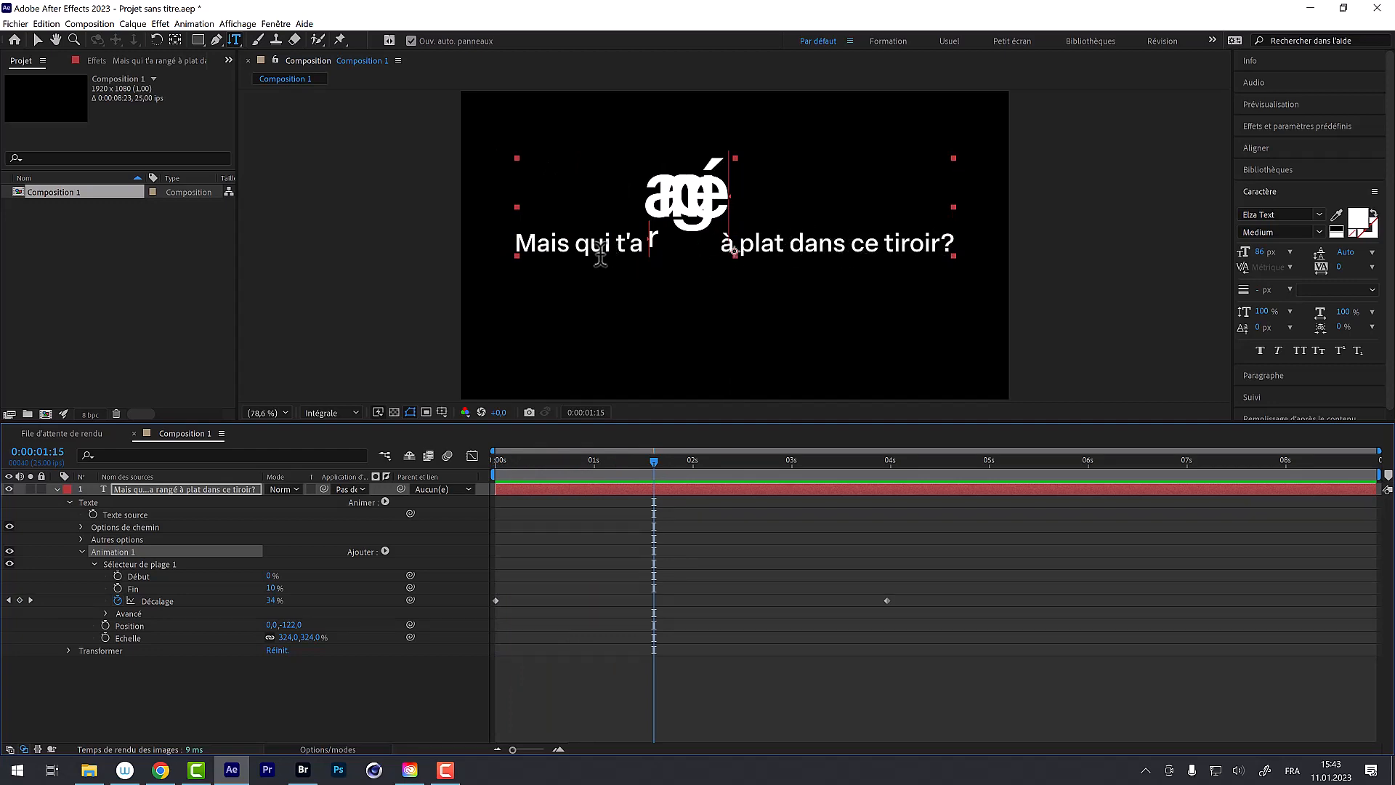
{"action": "left_click_drag", "start_coordinate": [617, 452], "coordinate": [520, 460]}
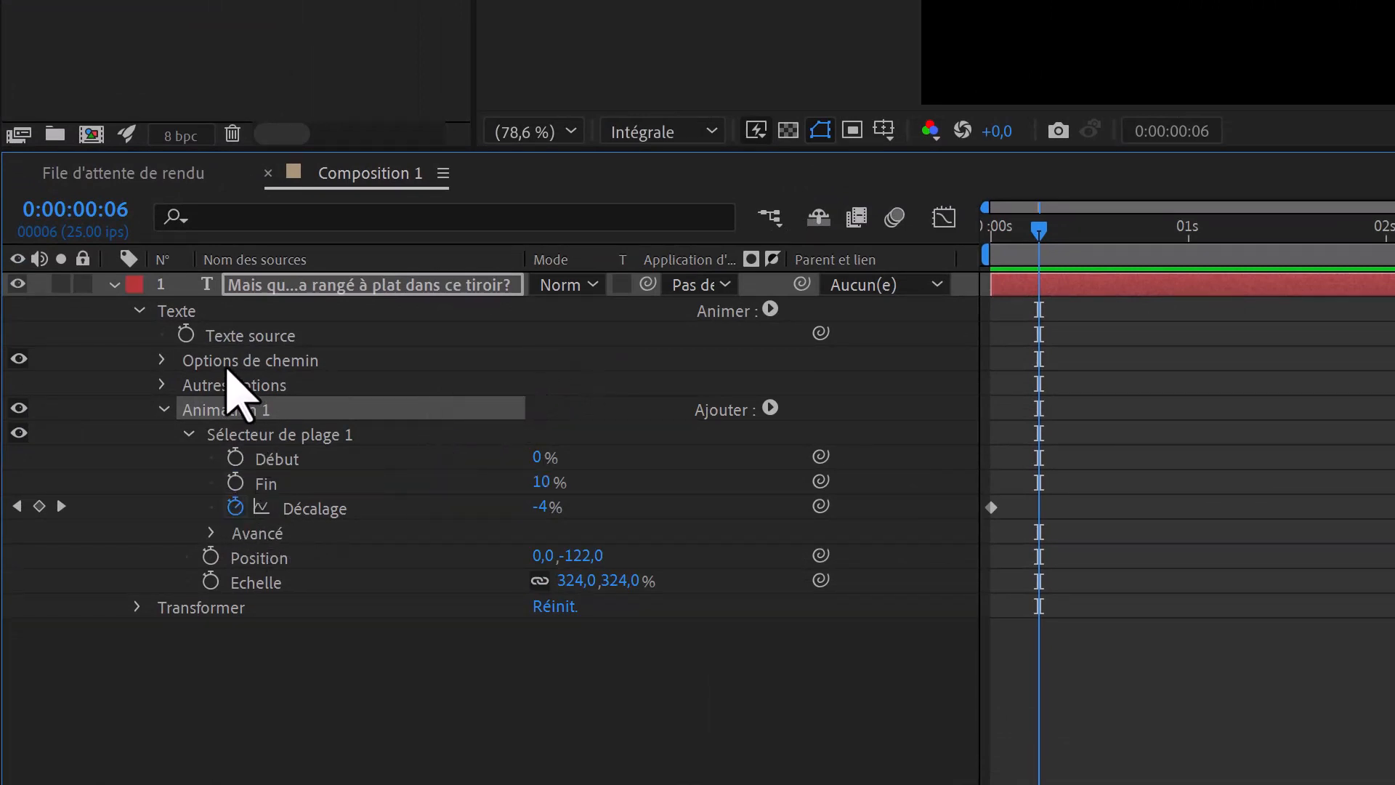
- Add a separate Rotation animator to the Texte group of the text layer
{"action": "left_click", "coordinate": [180, 311]}
{"action": "left_click", "coordinate": [212, 409]}
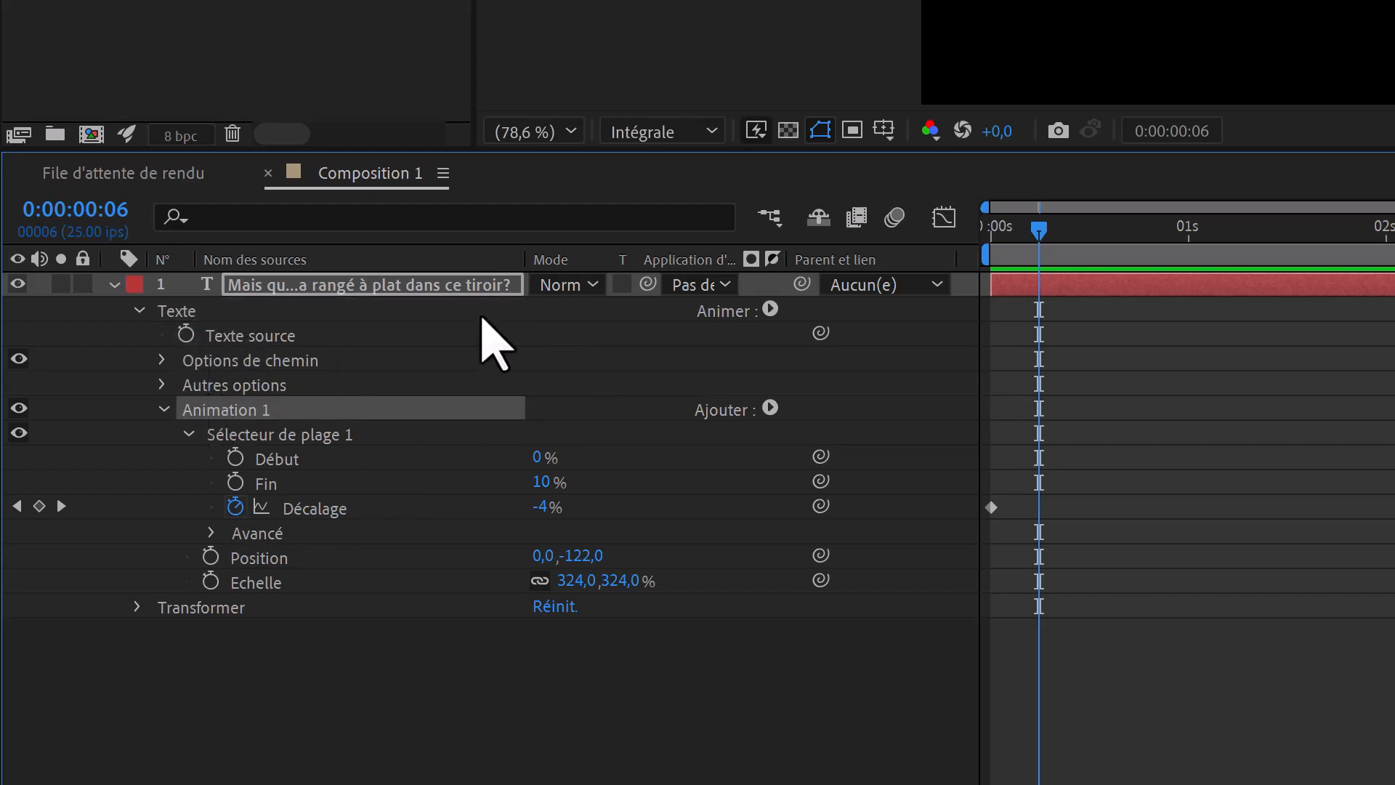
{"action": "left_click", "coordinate": [192, 316]}
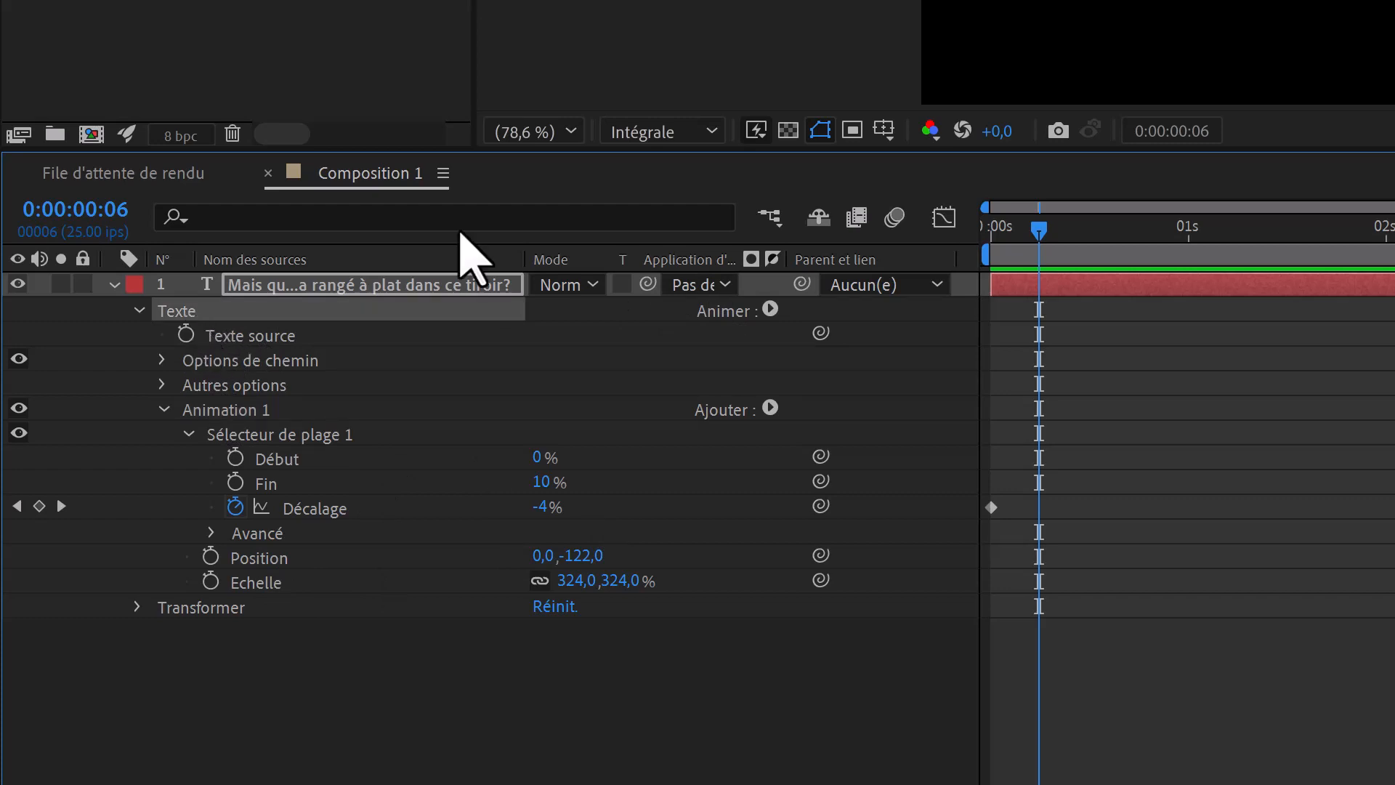
{"action": "left_click", "coordinate": [770, 310]}
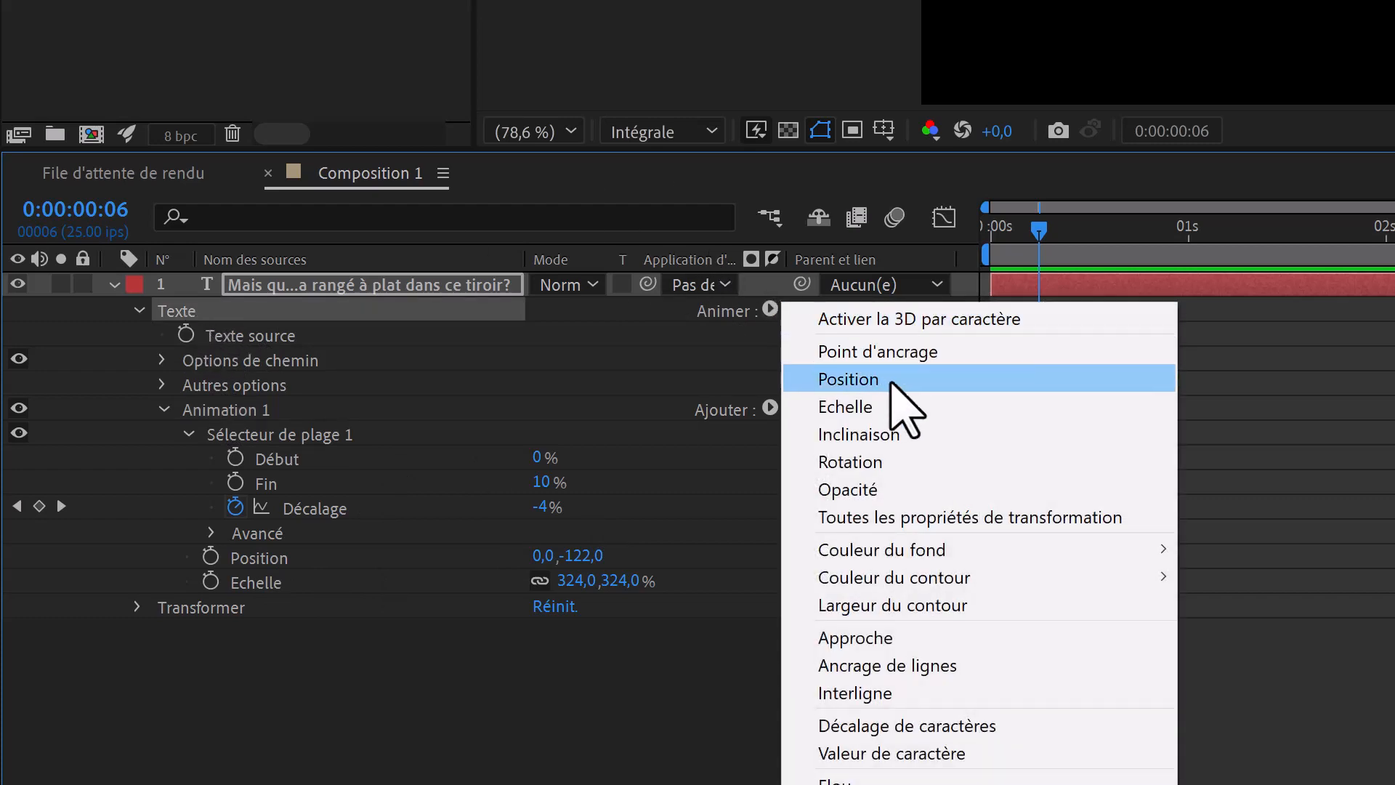
{"action": "left_click", "coordinate": [879, 462]}
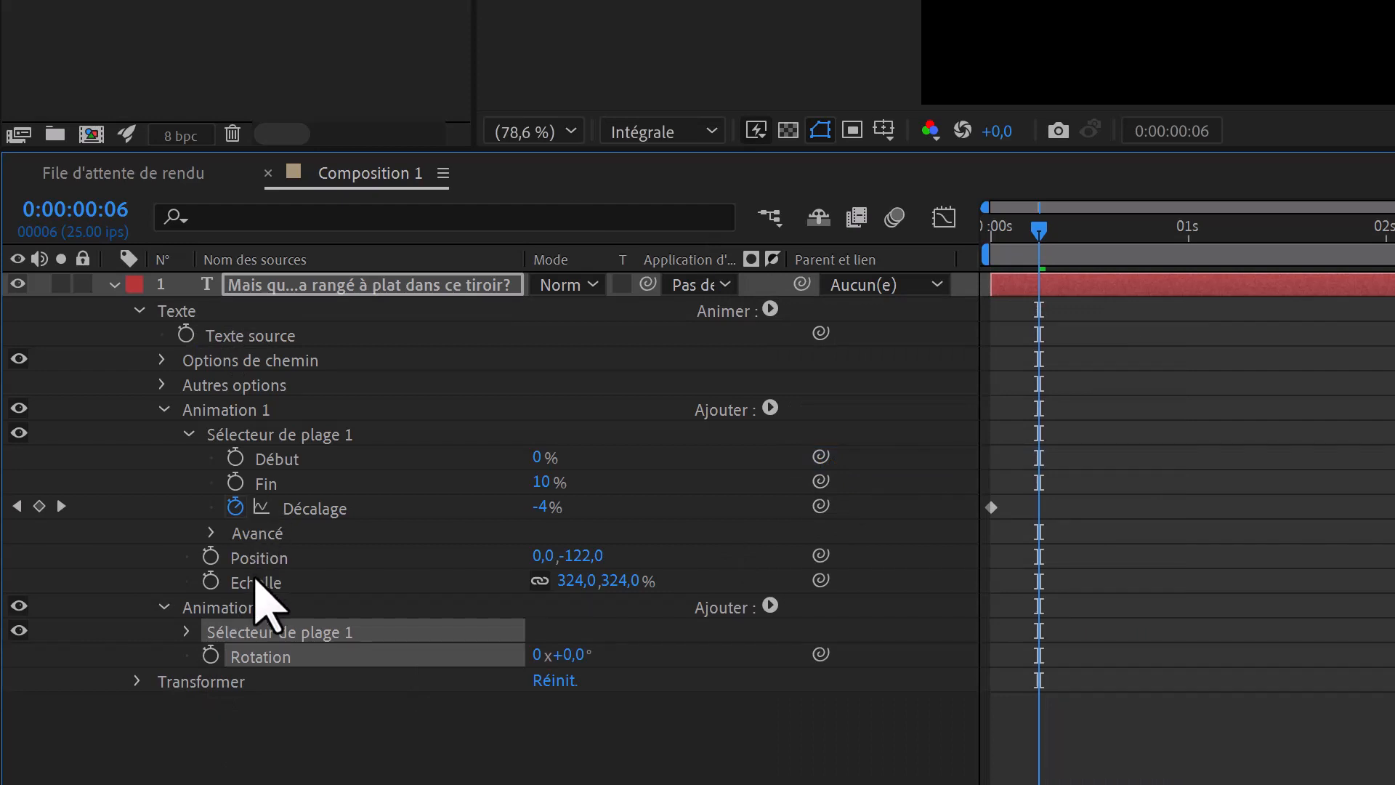
- Rename the Animation 1 animator as posScale
{"action": "left_click", "coordinate": [239, 607]}
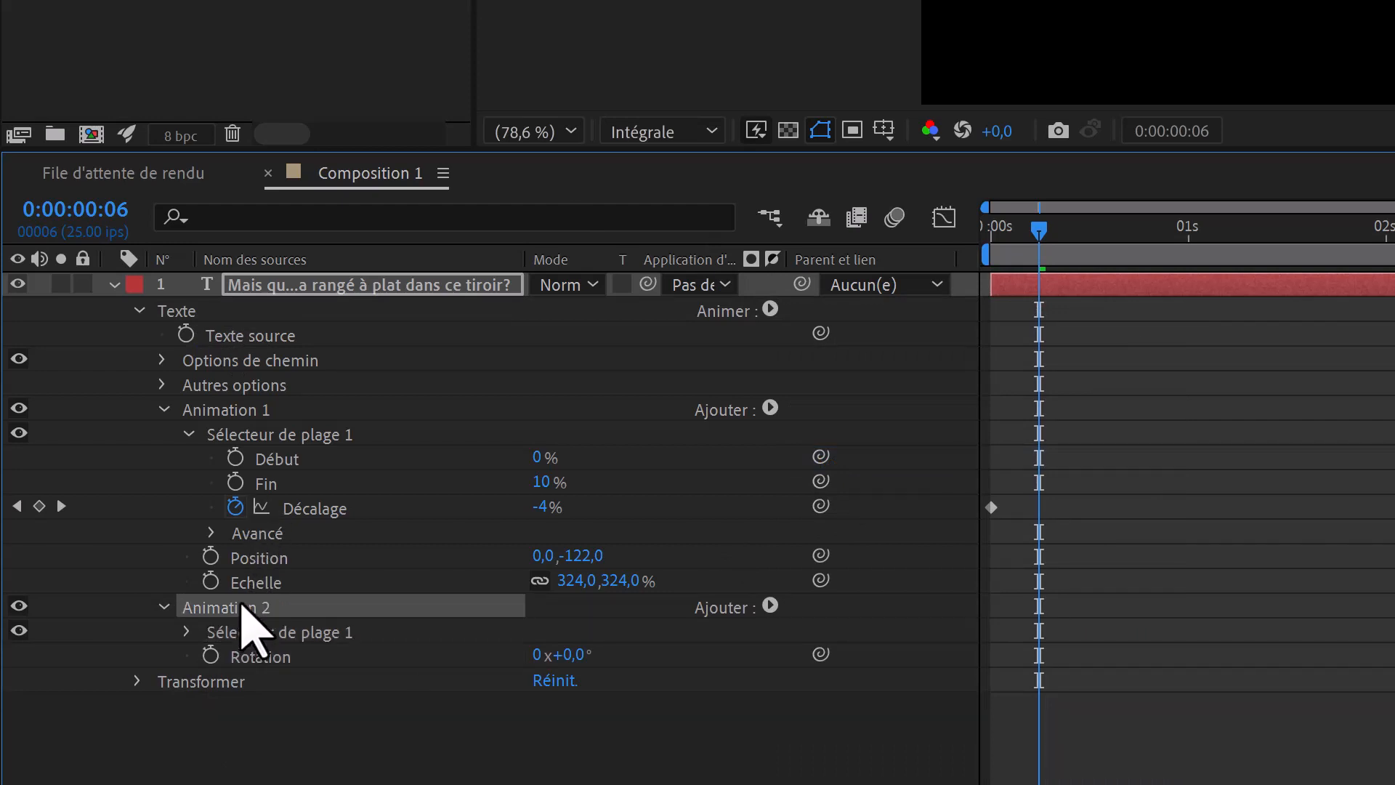
{"action": "left_click", "coordinate": [253, 410]}
{"action": "key", "text": "Return"}
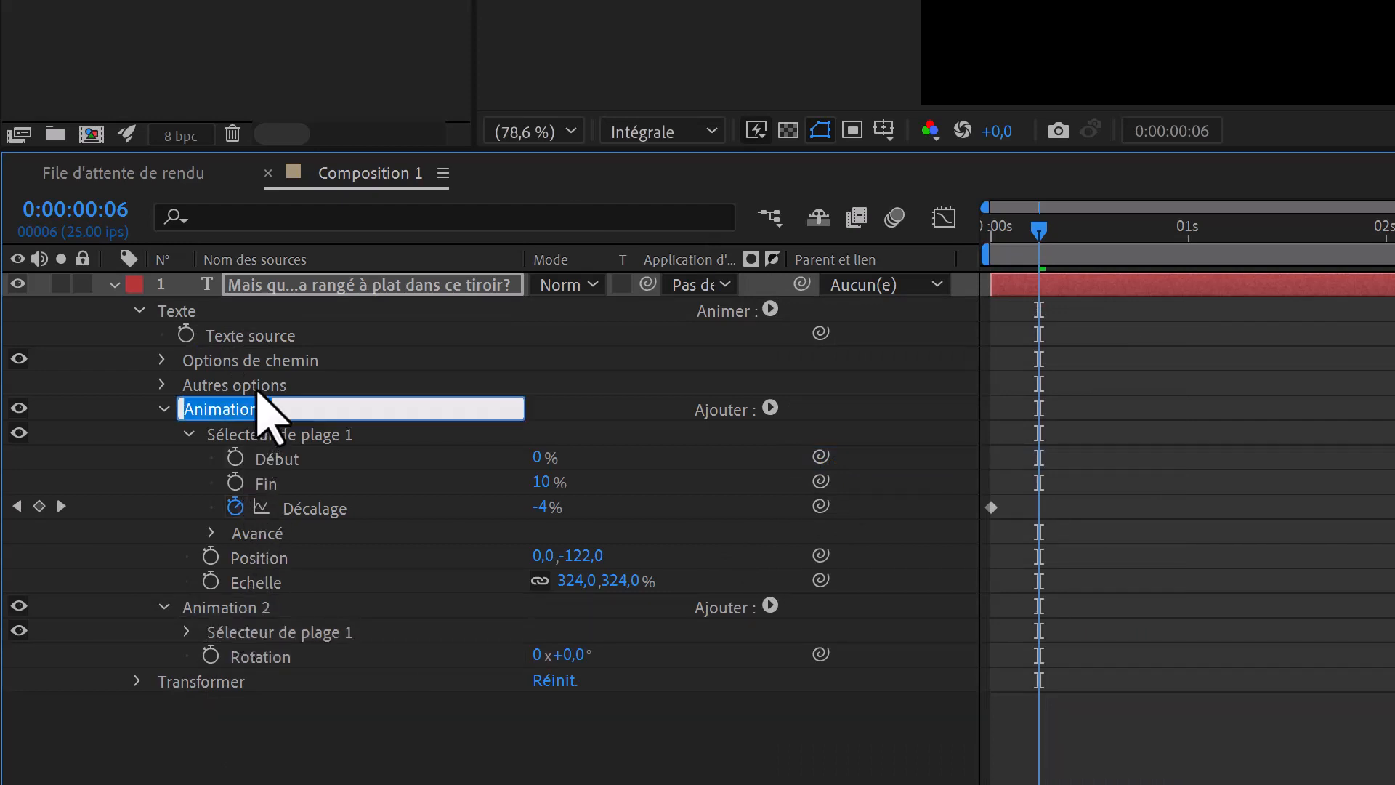
{"action": "type", "text": "posScale"}
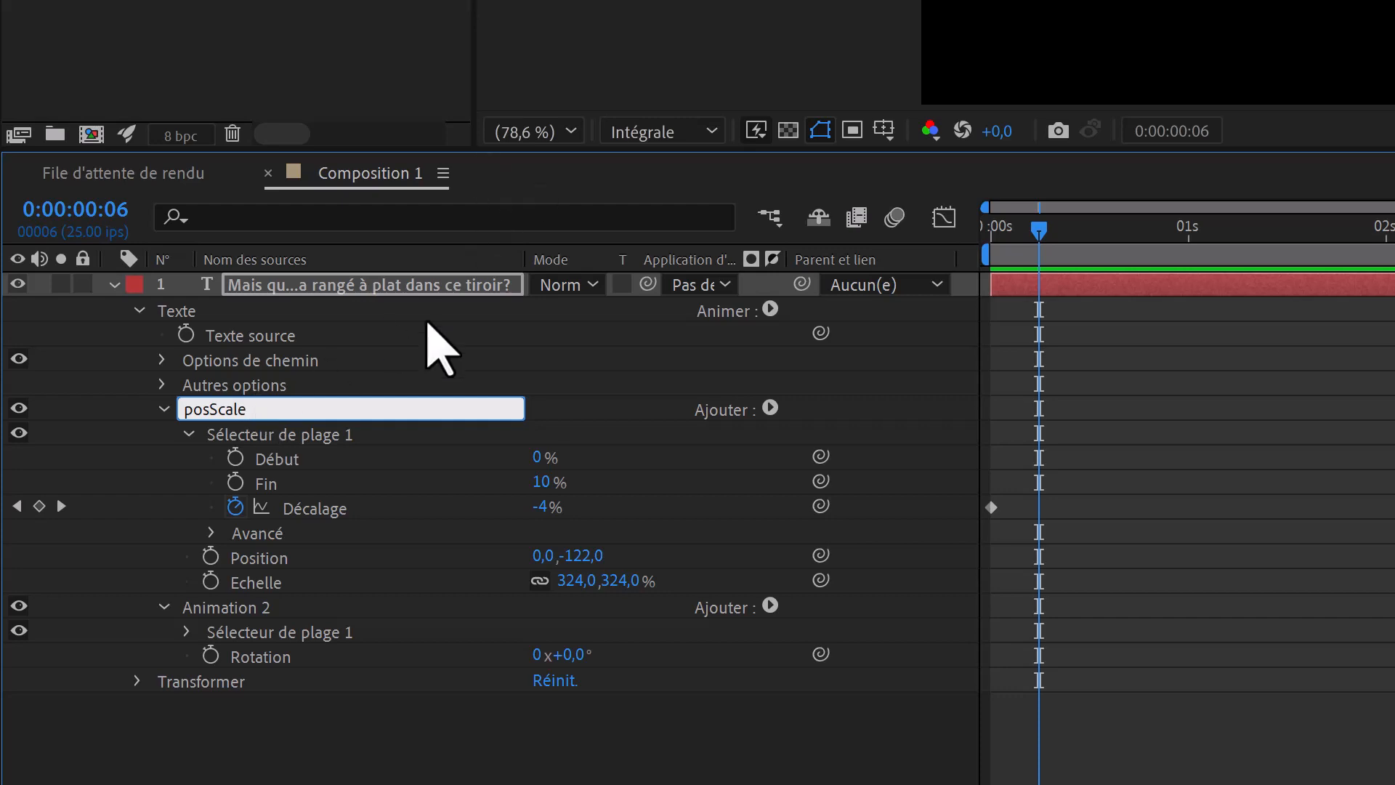
{"action": "left_click", "coordinate": [396, 387]}
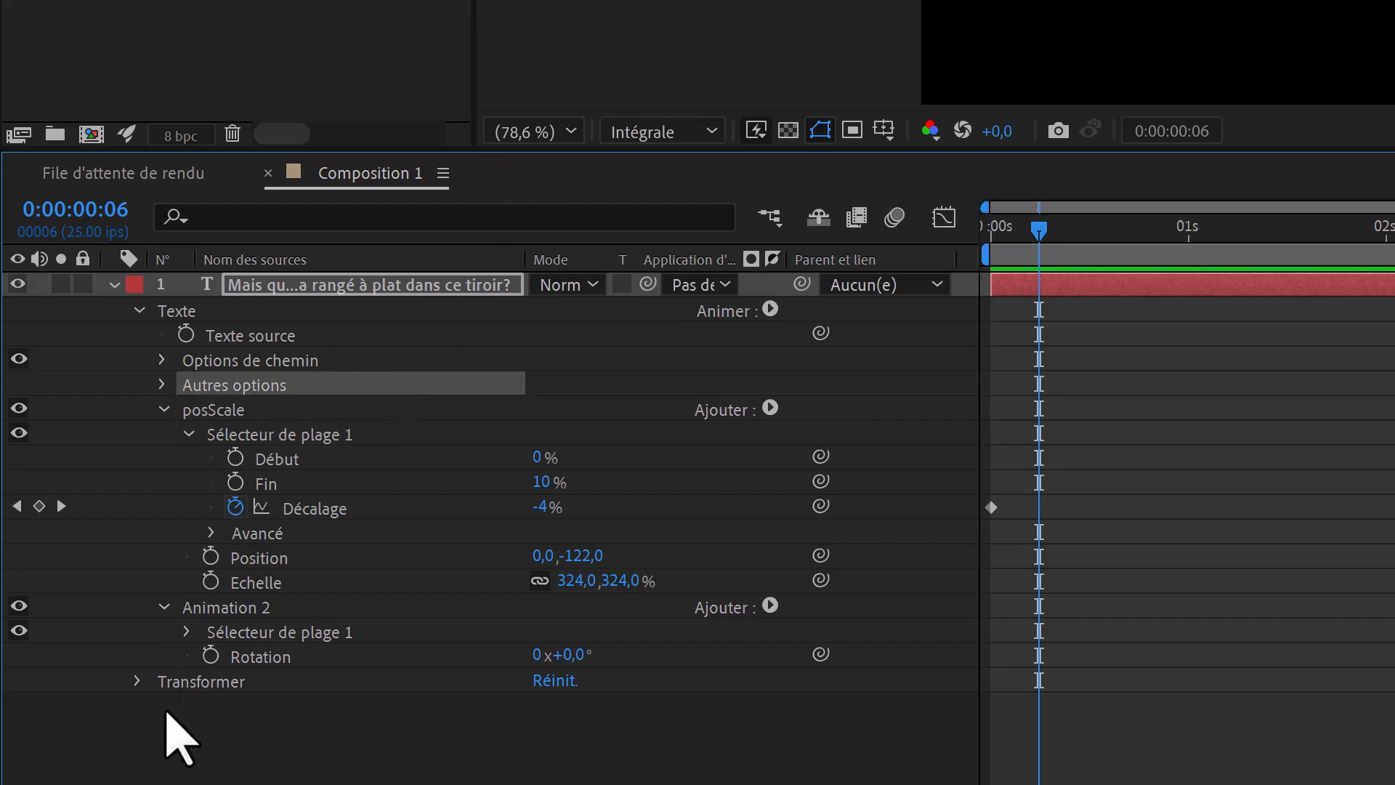
- Rename the Rotation animator as rot
{"action": "left_click", "coordinate": [221, 606]}
{"action": "key", "text": "Return"}
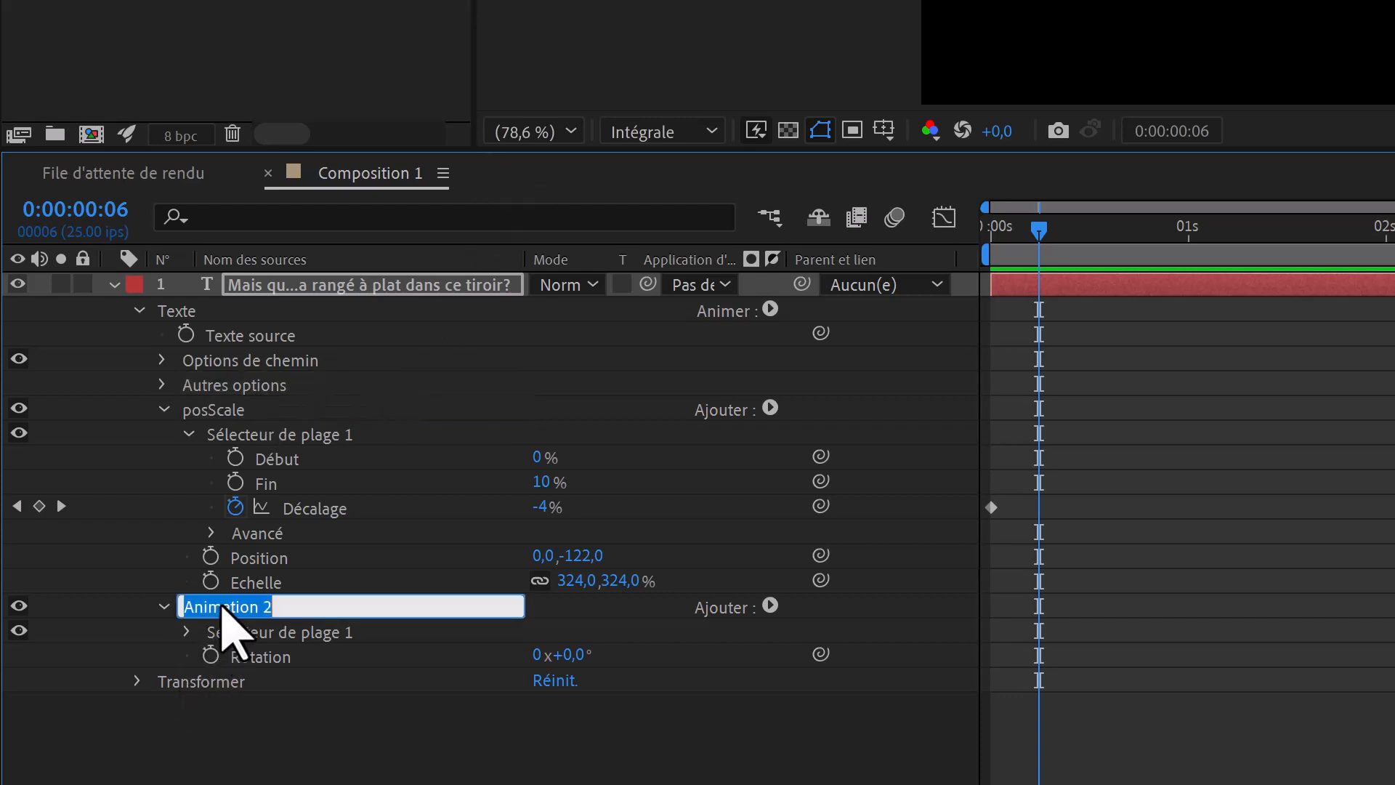
{"action": "type", "text": "rot"}
{"action": "key", "text": "Return"}
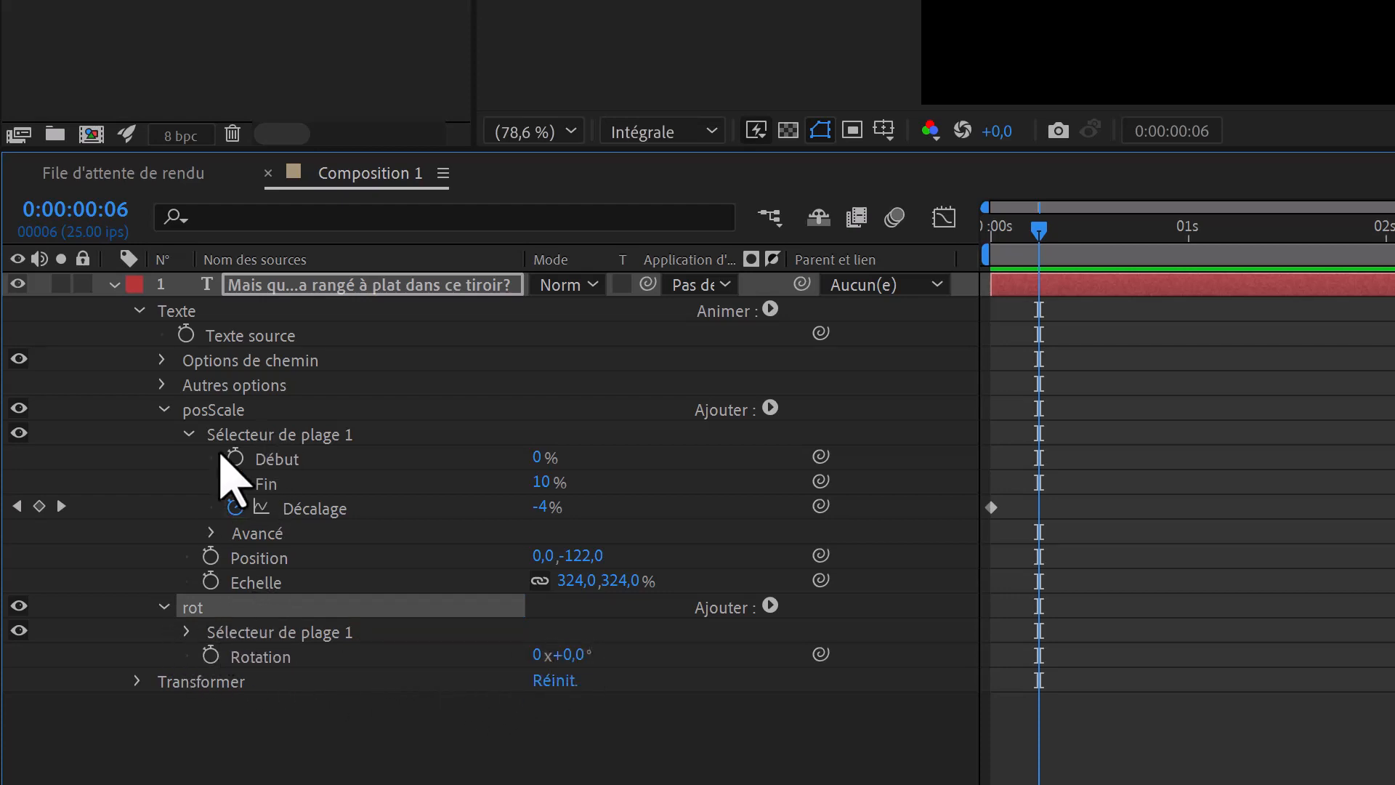
- Set the Rotation in the rot animator to 71° and its range selector's Fin to 18 %
{"action": "left_click_drag", "start_coordinate": [537, 656], "coordinate": [649, 642]}
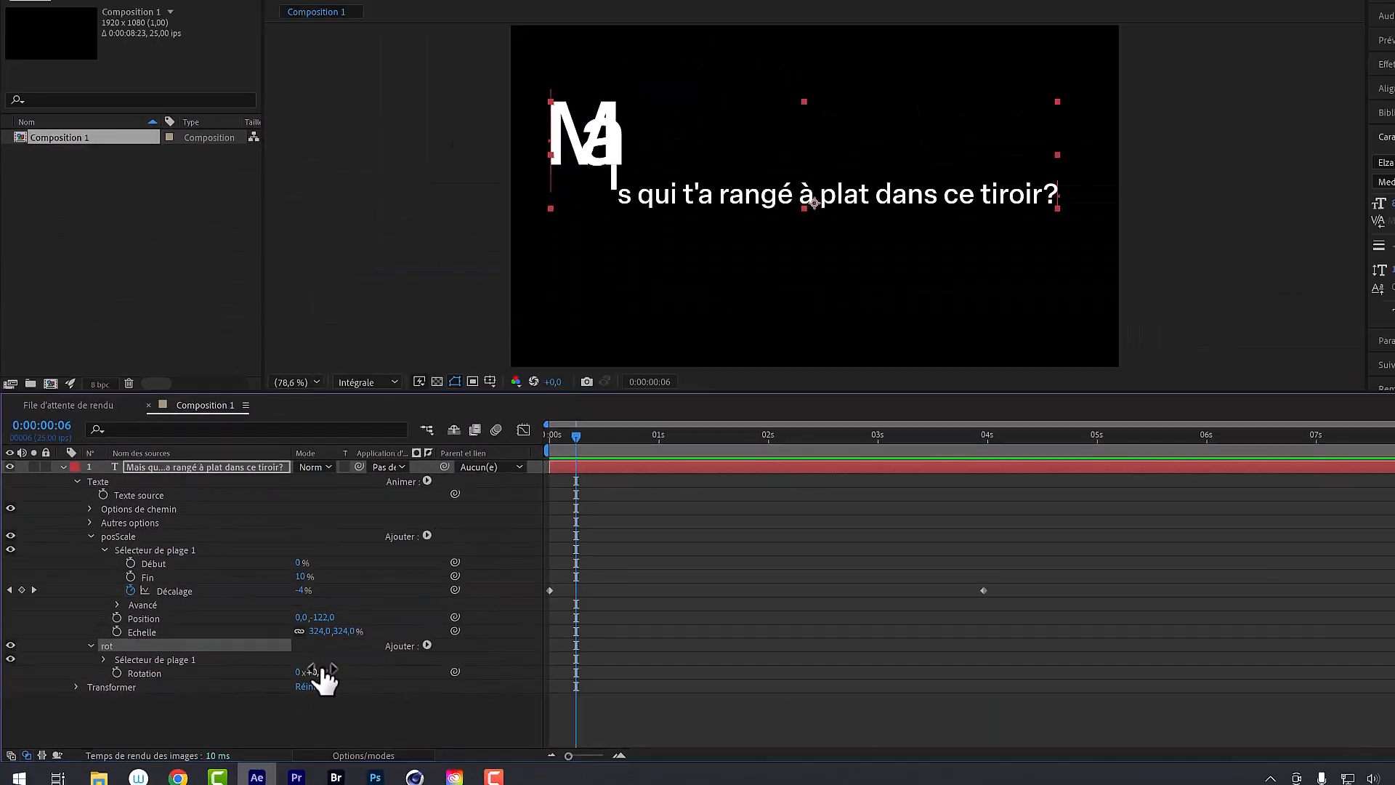
{"action": "left_click_drag", "start_coordinate": [325, 668], "coordinate": [340, 670]}
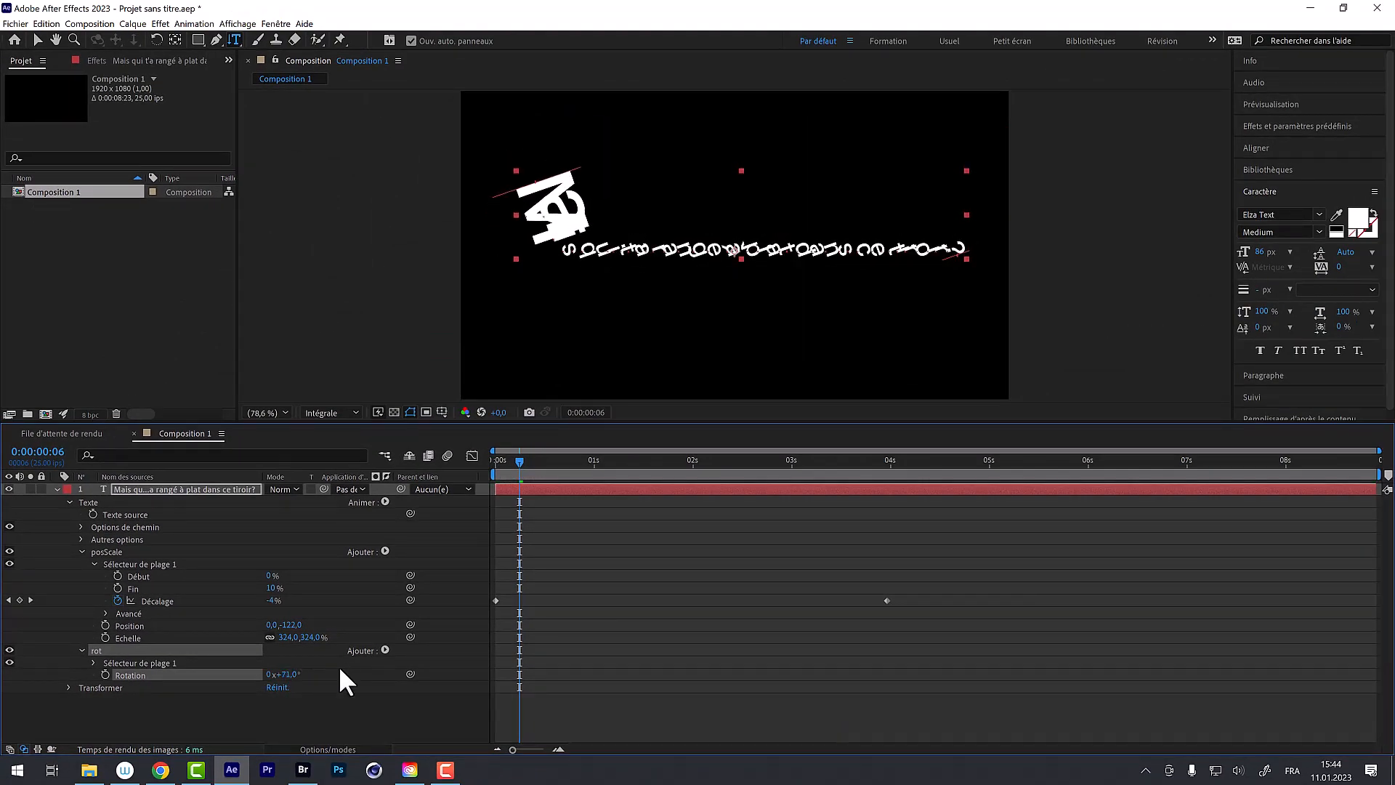
{"action": "left_click", "coordinate": [94, 663]}
{"action": "mouse_move", "coordinate": [274, 687]}
{"action": "left_mouse_down"}
{"action": "mouse_move", "coordinate": [217, 706]}
{"action": "mouse_move", "coordinate": [320, 686]}
{"action": "mouse_move", "coordinate": [274, 685]}
{"action": "mouse_move", "coordinate": [297, 694]}
{"action": "left_mouse_up"}
- Keyframe the Décalage of the rot animator's range selector from 100 % at 0:00:00:00 to a lower value at 0:00:03:24, and scrub to check it
{"action": "left_click_drag", "start_coordinate": [512, 462], "coordinate": [494, 464]}
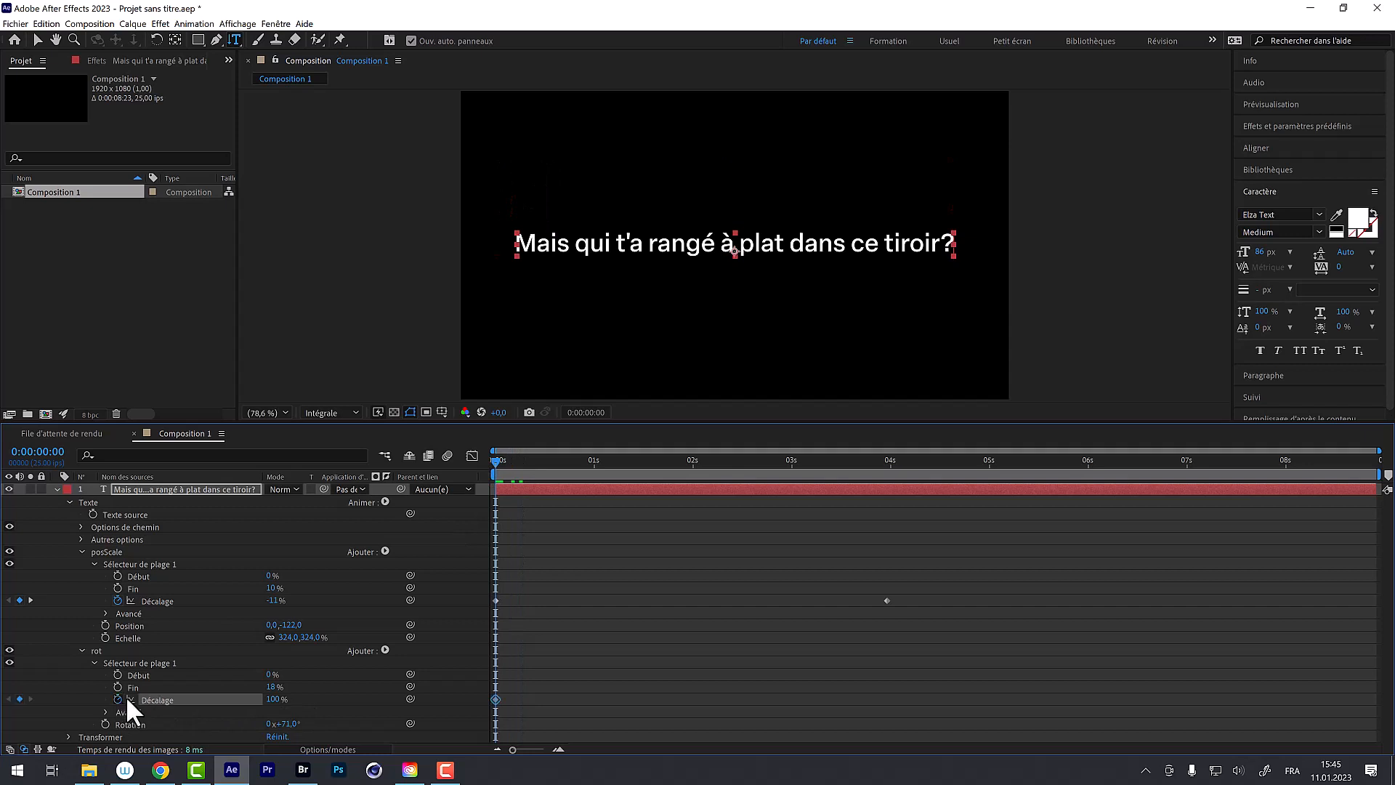
{"action": "left_click_drag", "start_coordinate": [499, 456], "coordinate": [885, 455]}
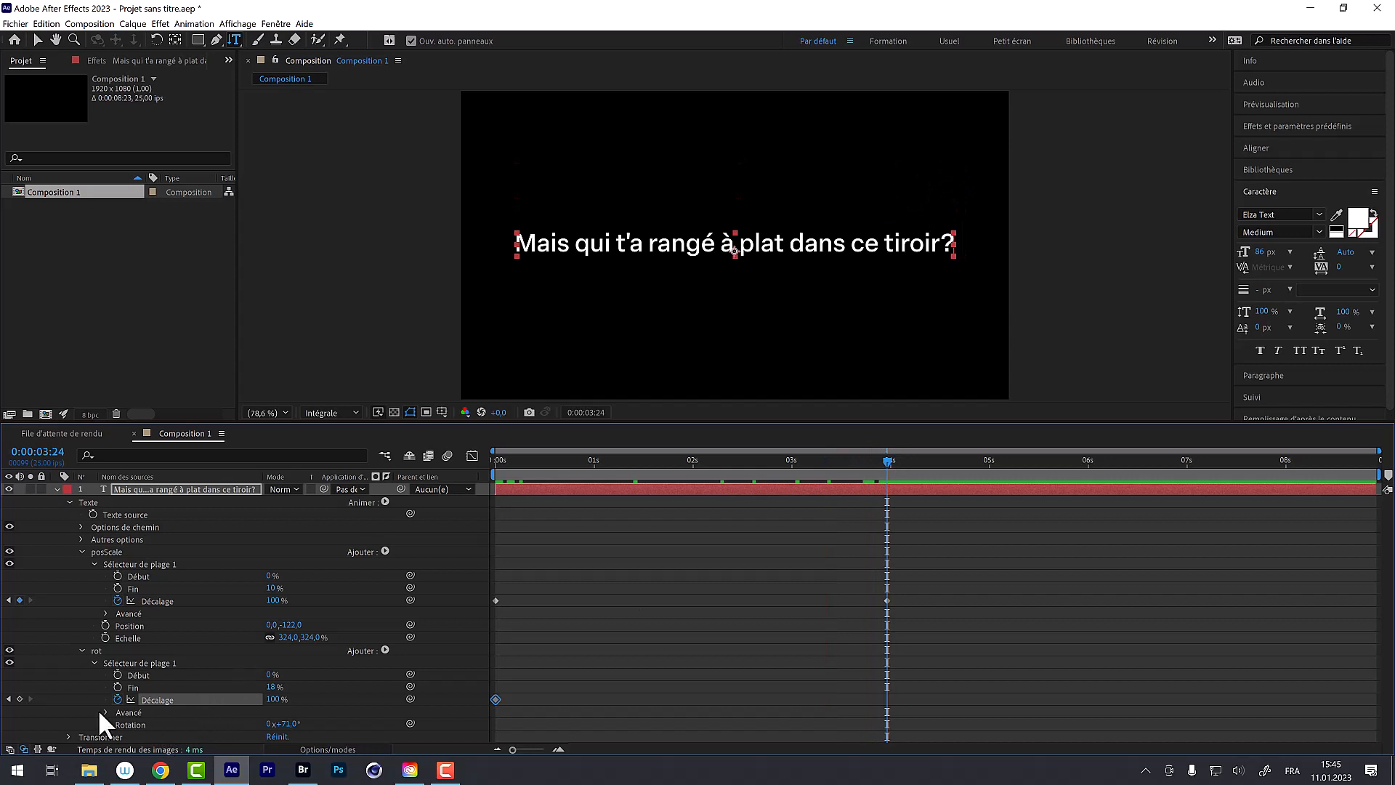
{"action": "left_click_drag", "start_coordinate": [278, 703], "coordinate": [208, 721]}
{"action": "left_click_drag", "start_coordinate": [874, 457], "coordinate": [465, 518]}
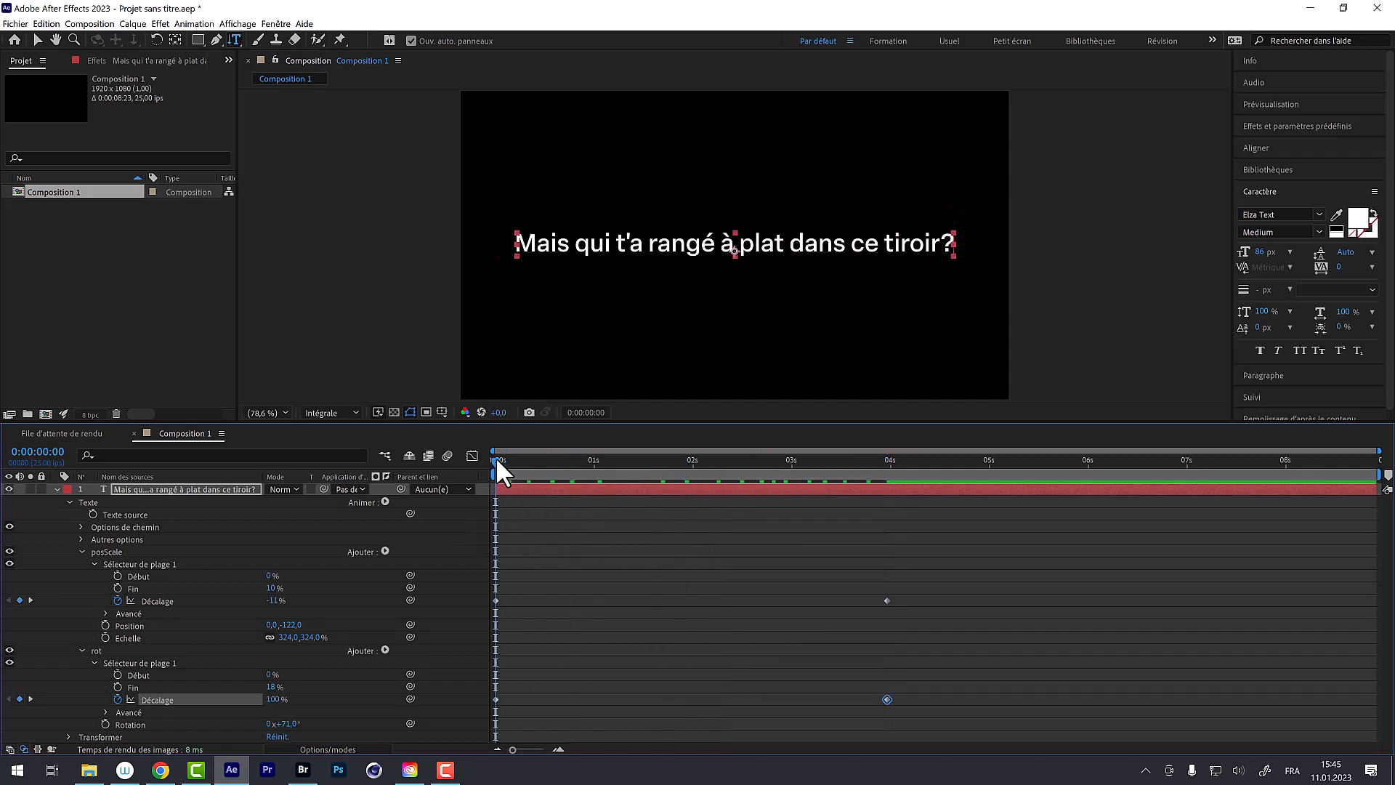
{"action": "left_click_drag", "start_coordinate": [495, 456], "coordinate": [713, 494]}
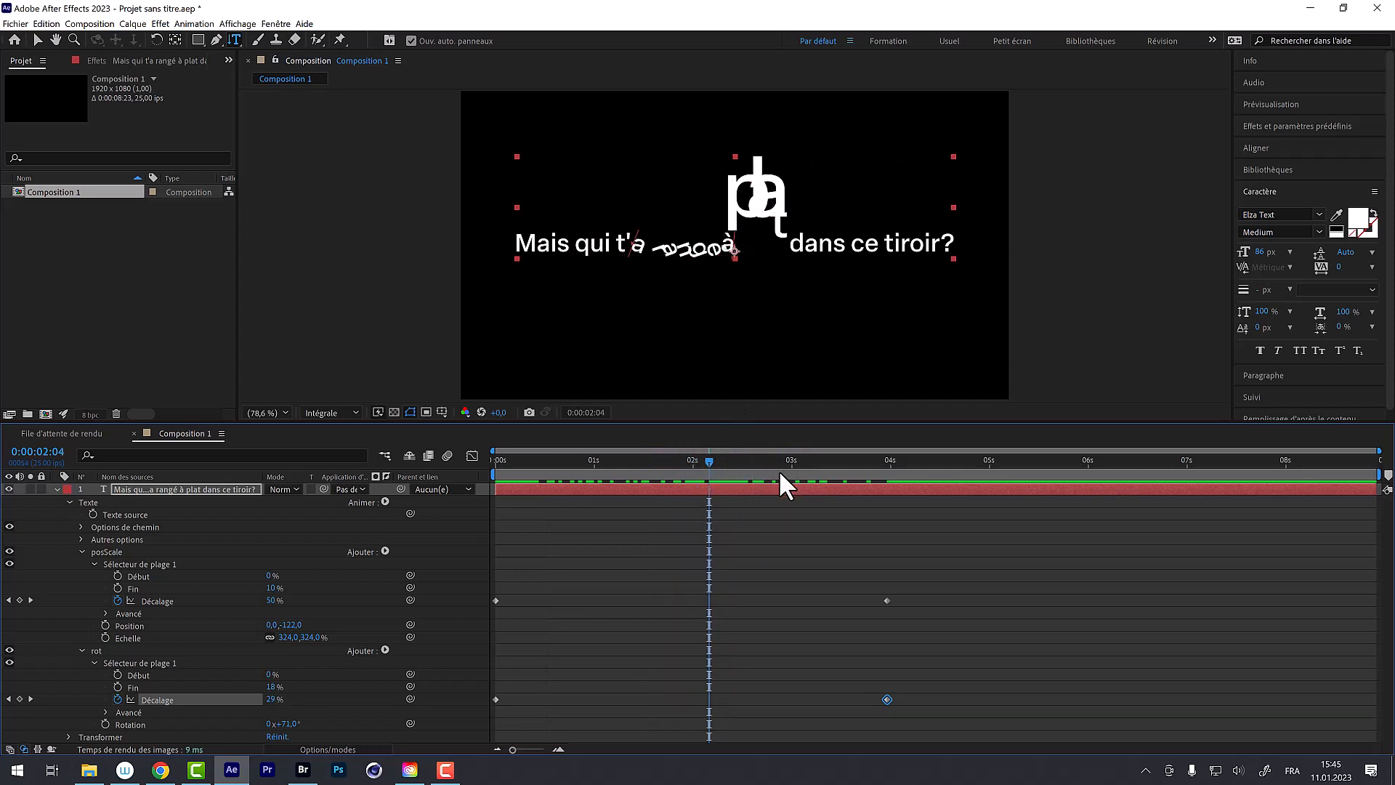
{"action": "left_click_drag", "start_coordinate": [722, 457], "coordinate": [753, 459]}
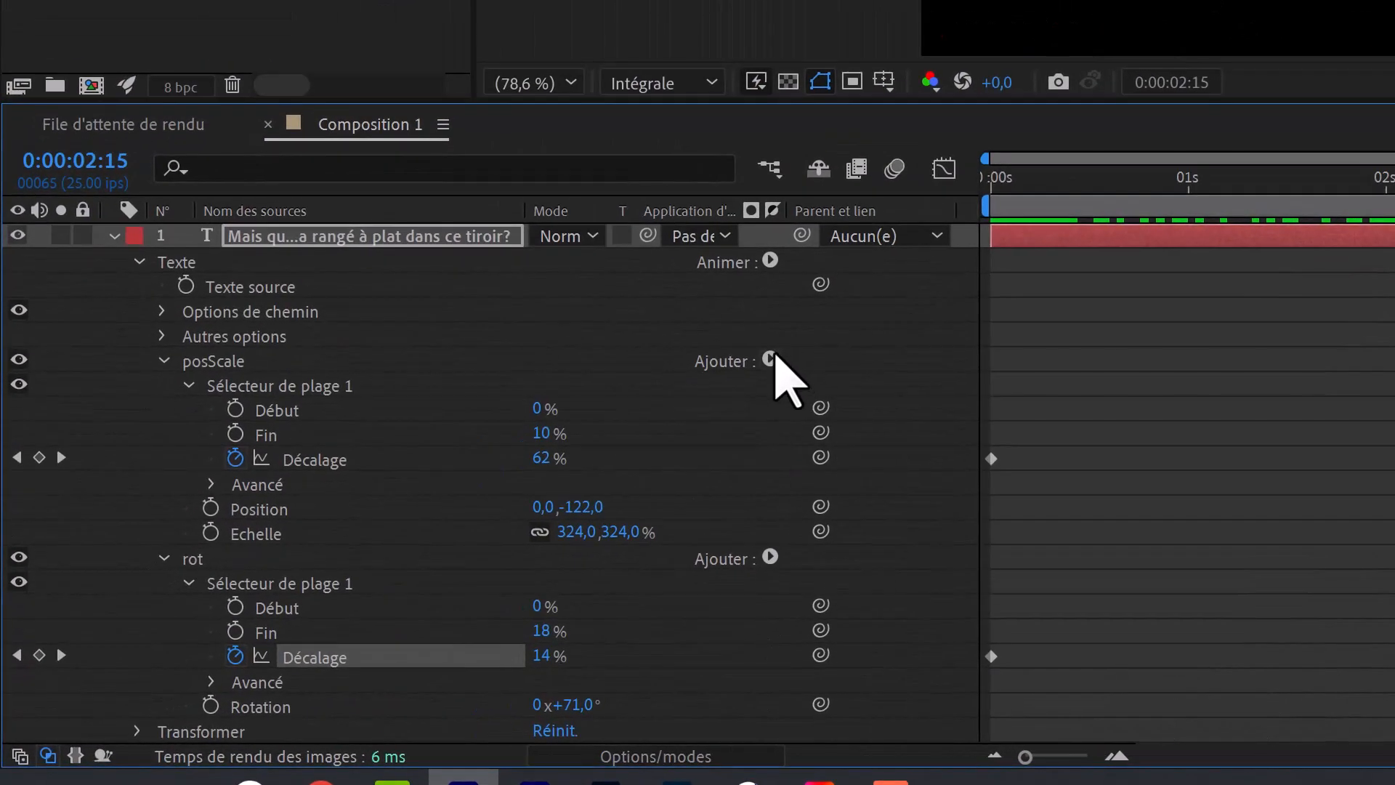
{"action": "left_click", "coordinate": [771, 359]}
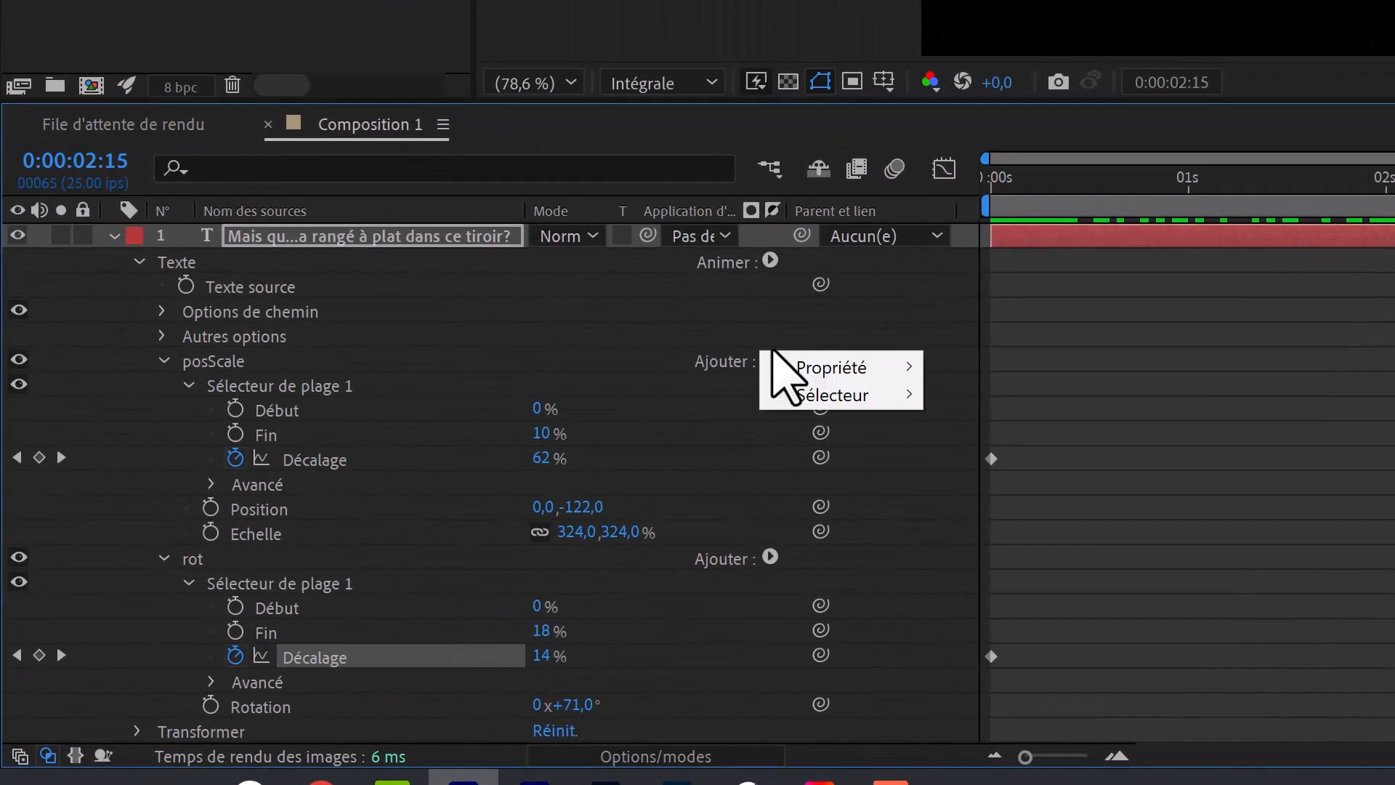
{"action": "mouse_move", "coordinate": [806, 367]}
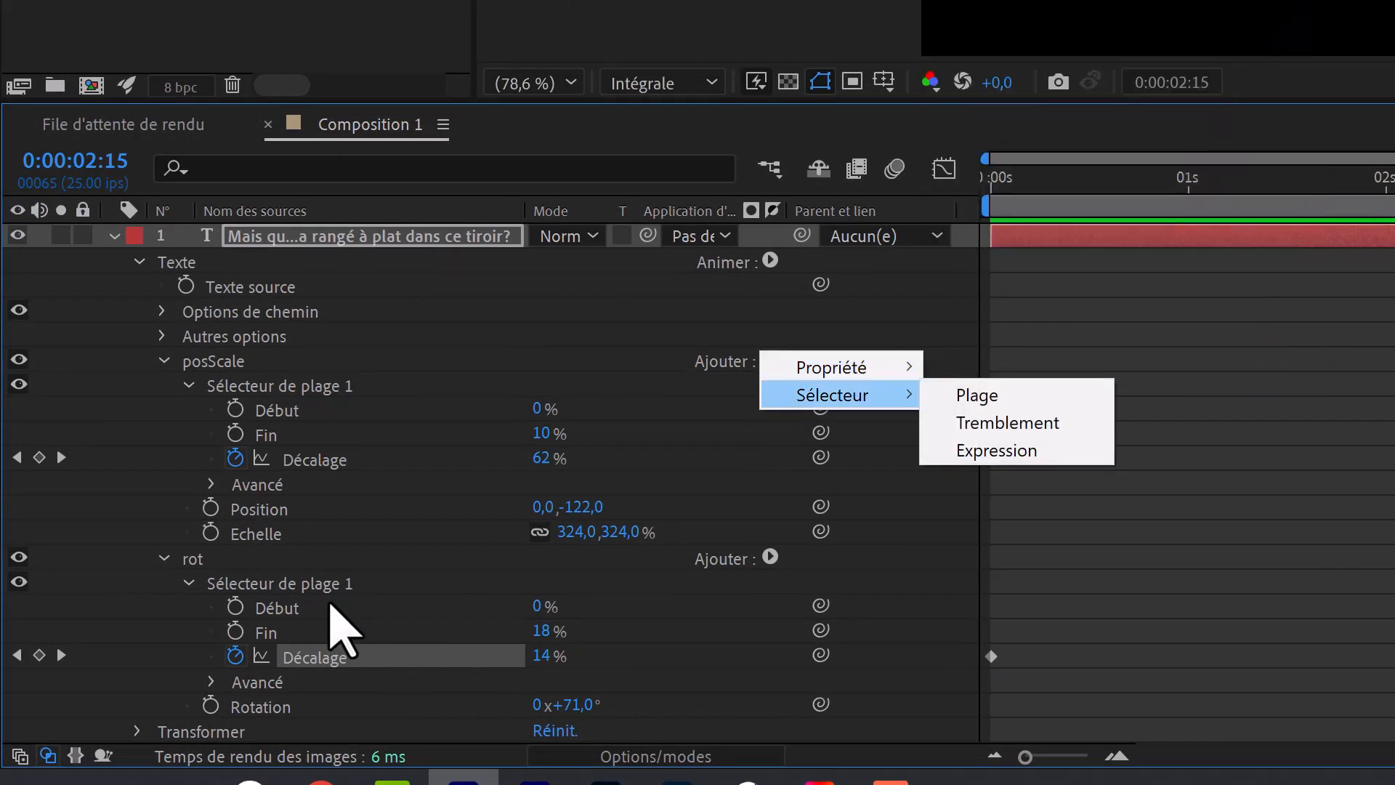
{"action": "left_click", "coordinate": [302, 585]}
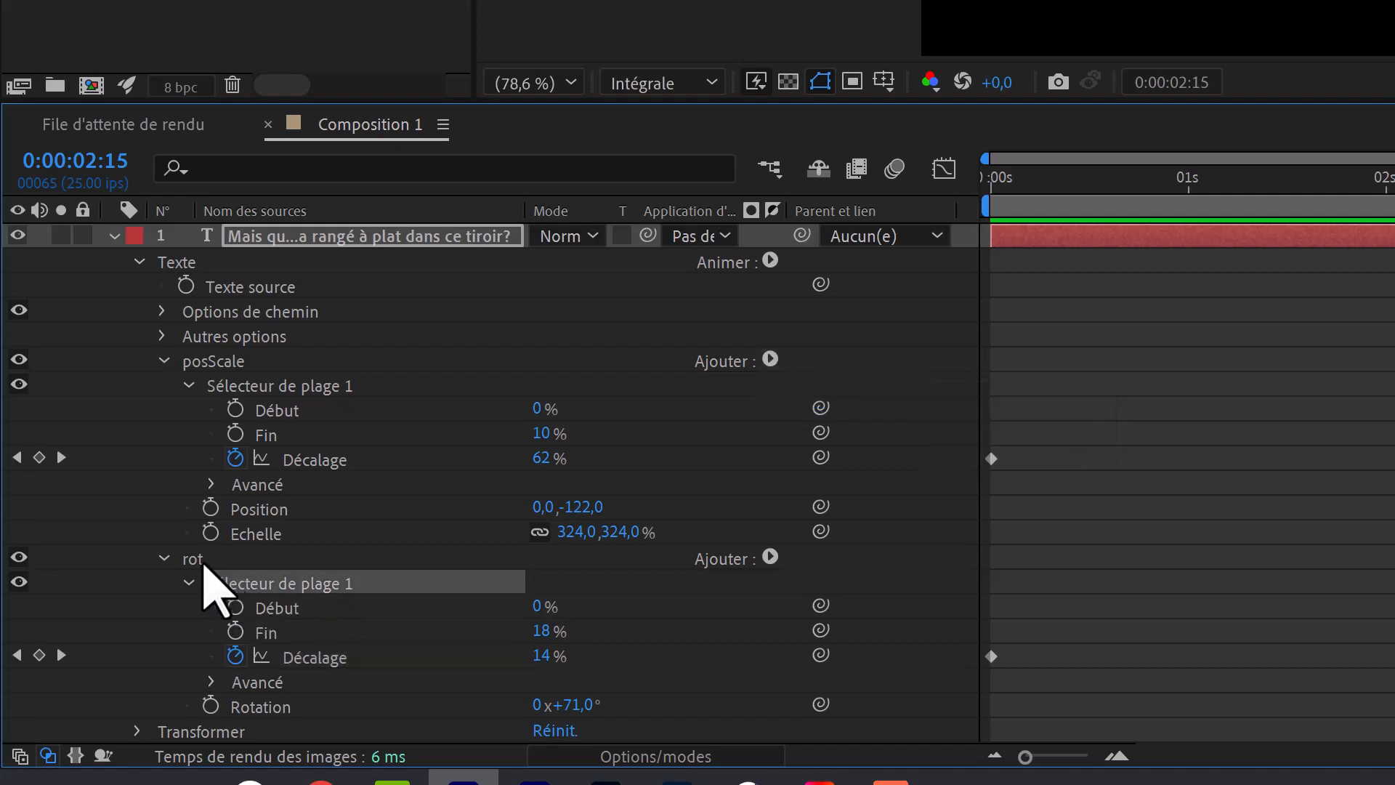
- Add the RVB Couleur du fond property to the rot animator and scrub through the animation to check it
{"action": "left_click", "coordinate": [191, 561]}
{"action": "left_click", "coordinate": [771, 556]}
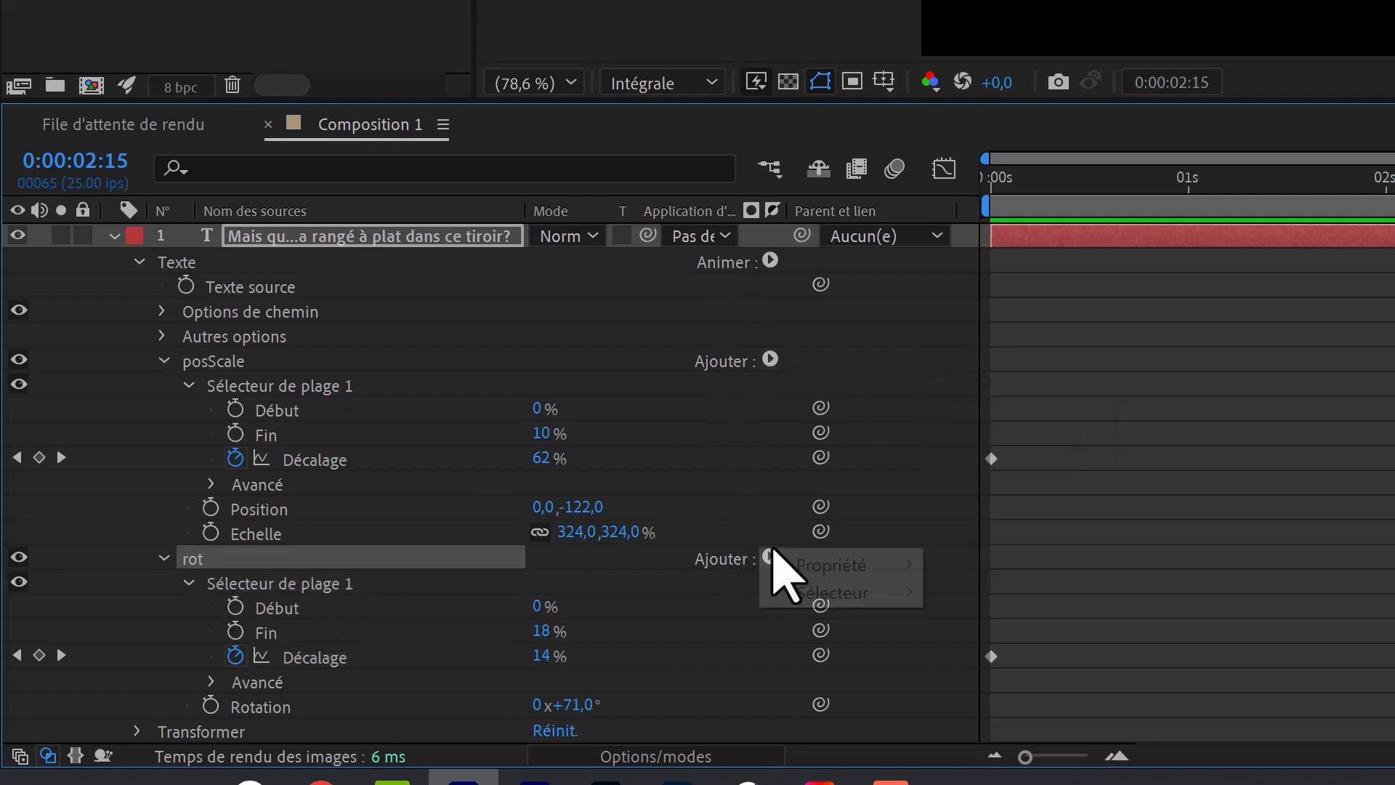
{"action": "mouse_move", "coordinate": [834, 570]}
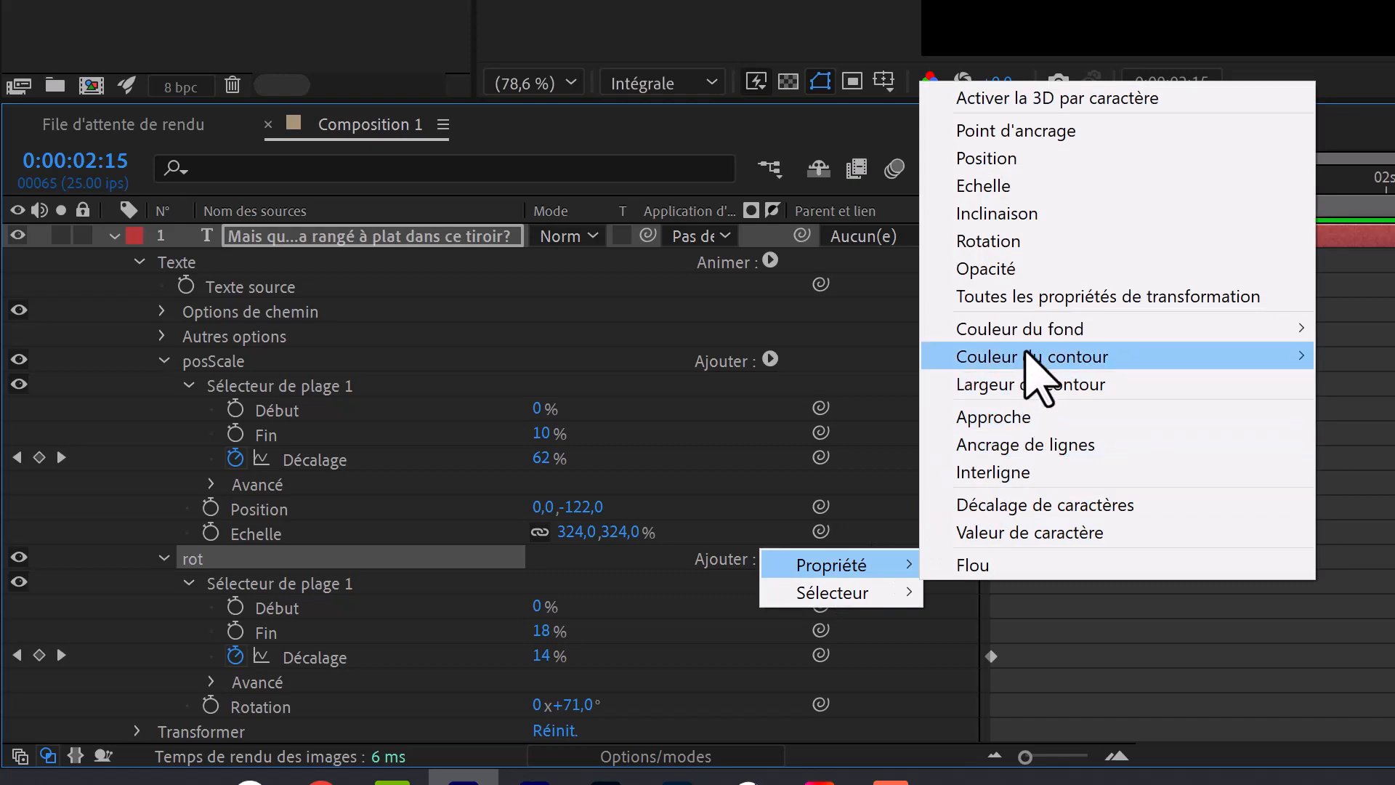
{"action": "mouse_move", "coordinate": [1053, 328]}
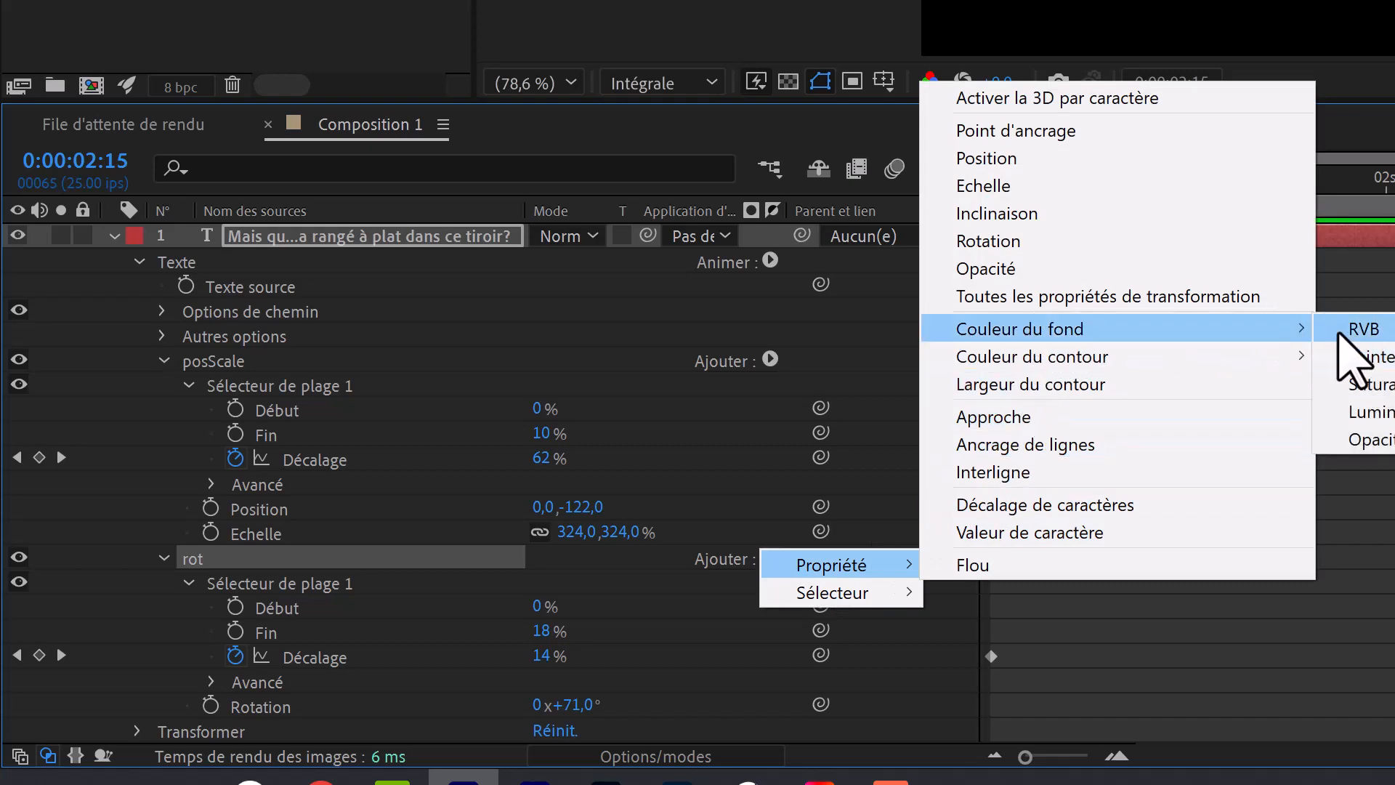
{"action": "left_click", "coordinate": [1351, 327]}
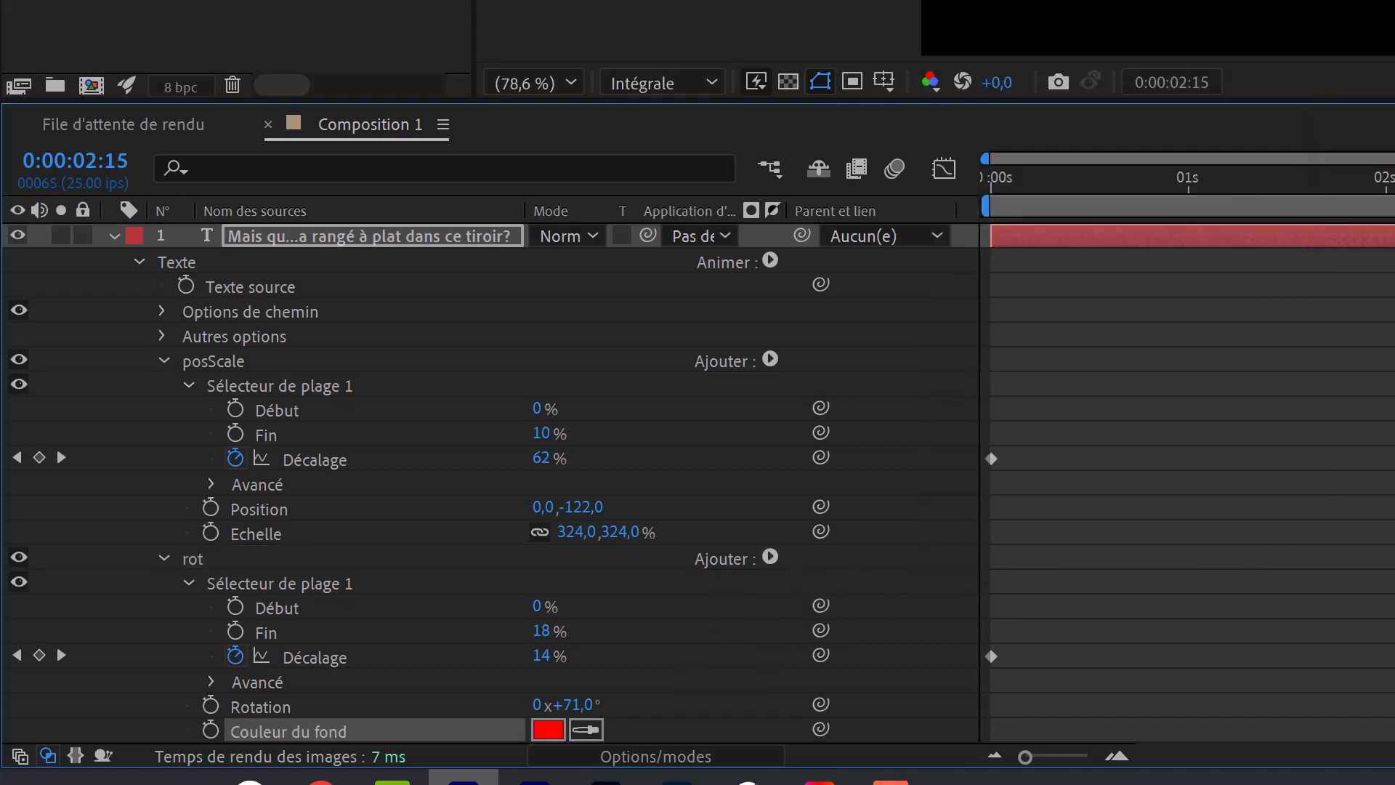
{"action": "left_click_drag", "start_coordinate": [1339, 244], "coordinate": [1075, 309]}
{"action": "left_click_drag", "start_coordinate": [604, 495], "coordinate": [598, 504]}
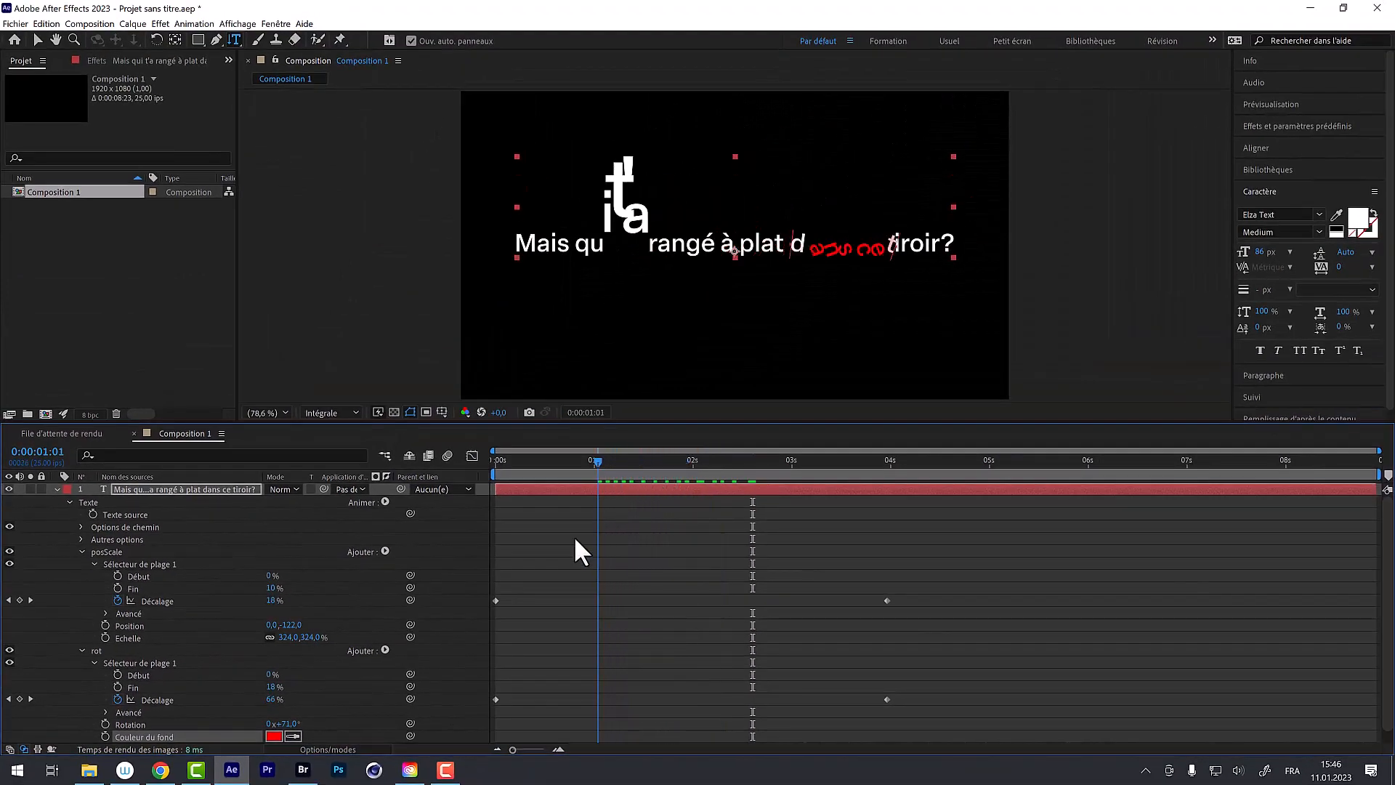
- Set the rot animator's Couleur du fond to the dark purple 36008E
{"action": "left_click", "coordinate": [274, 735]}
{"action": "left_click", "coordinate": [404, 311]}
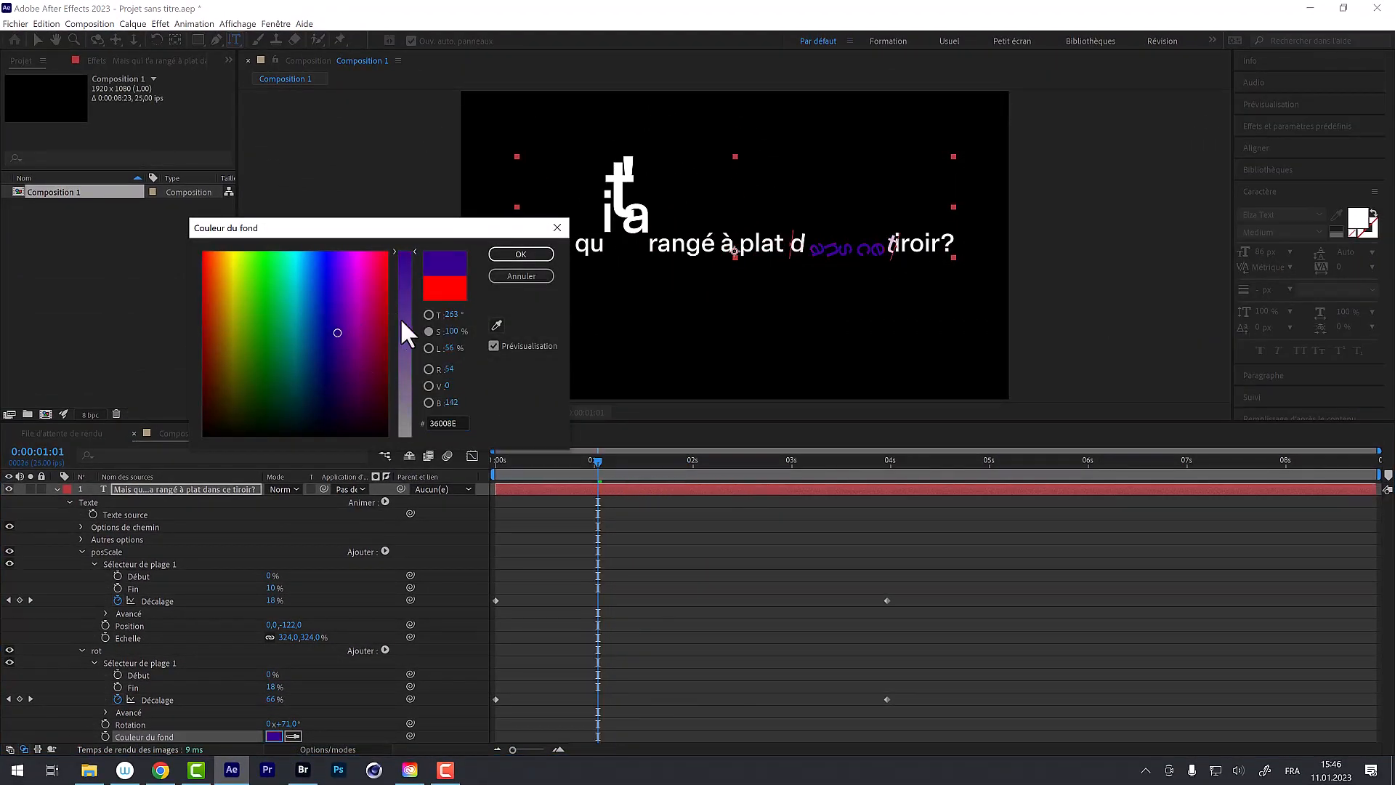
{"action": "left_click", "coordinate": [494, 253]}
{"action": "left_click", "coordinate": [582, 460]}
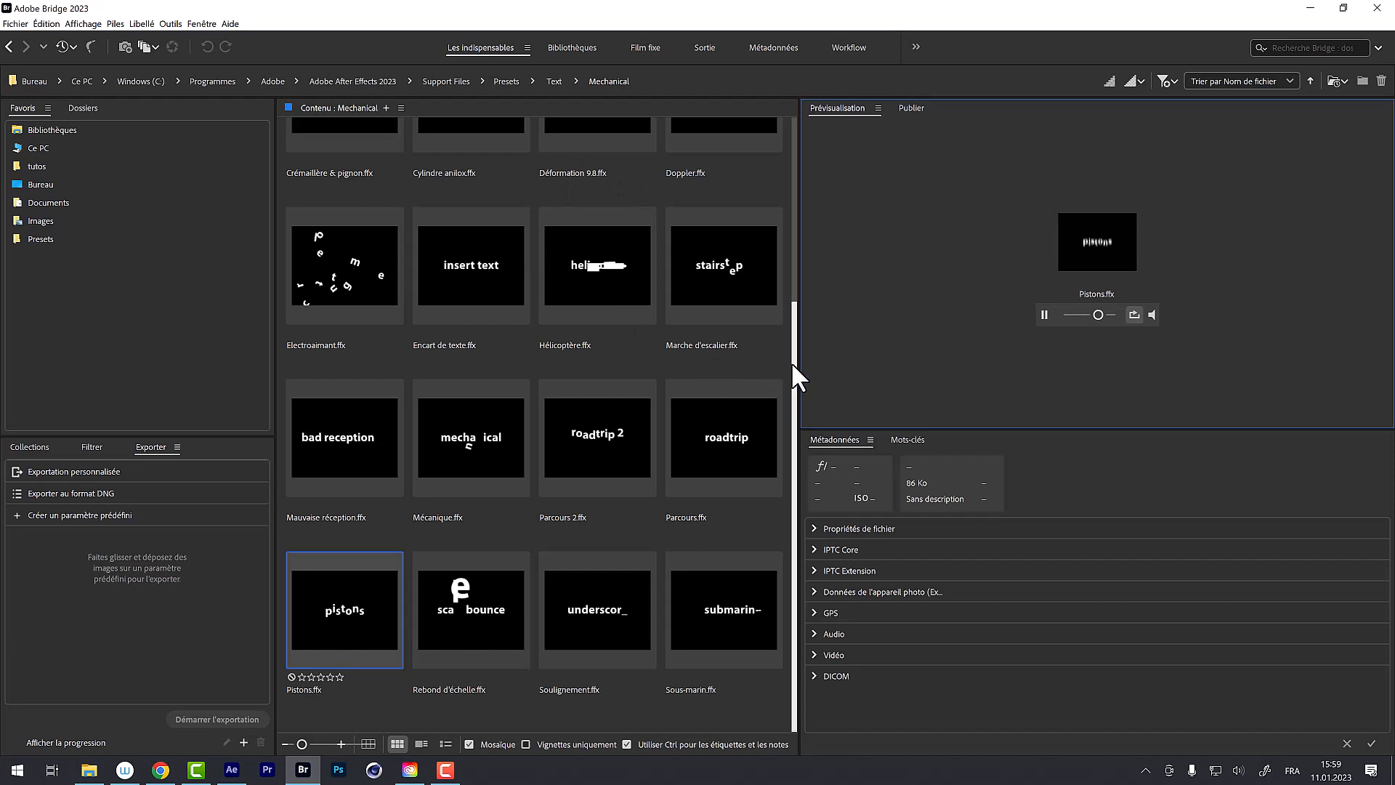
- In Adobe Bridge, preview the Soulignement.ffx text animation preset in the Mechanical folder
{"action": "scroll", "coordinate": [790, 360], "scroll_direction": "up", "scroll_amount": 2}
{"action": "scroll", "coordinate": [786, 373], "scroll_direction": "down", "scroll_amount": 2}
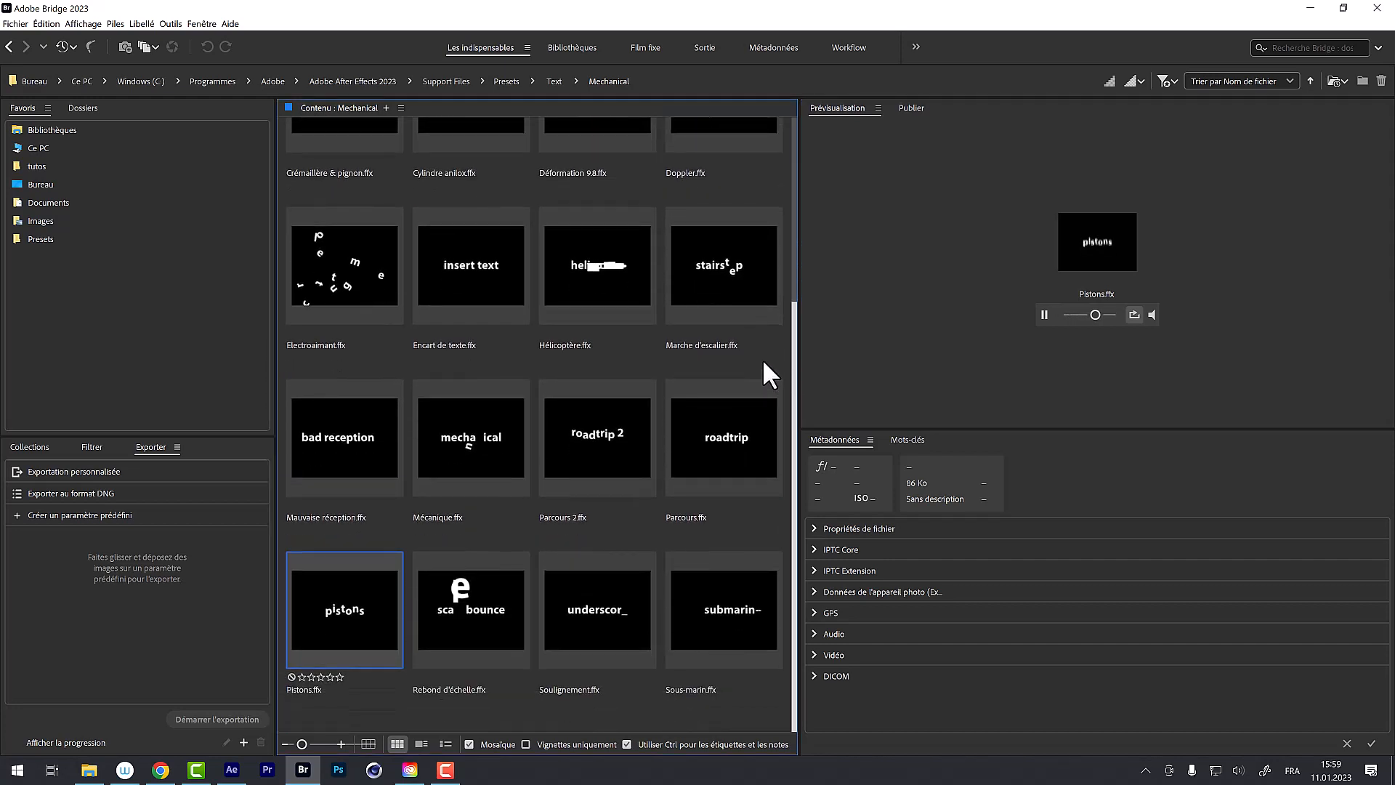
{"action": "left_click", "coordinate": [589, 613]}
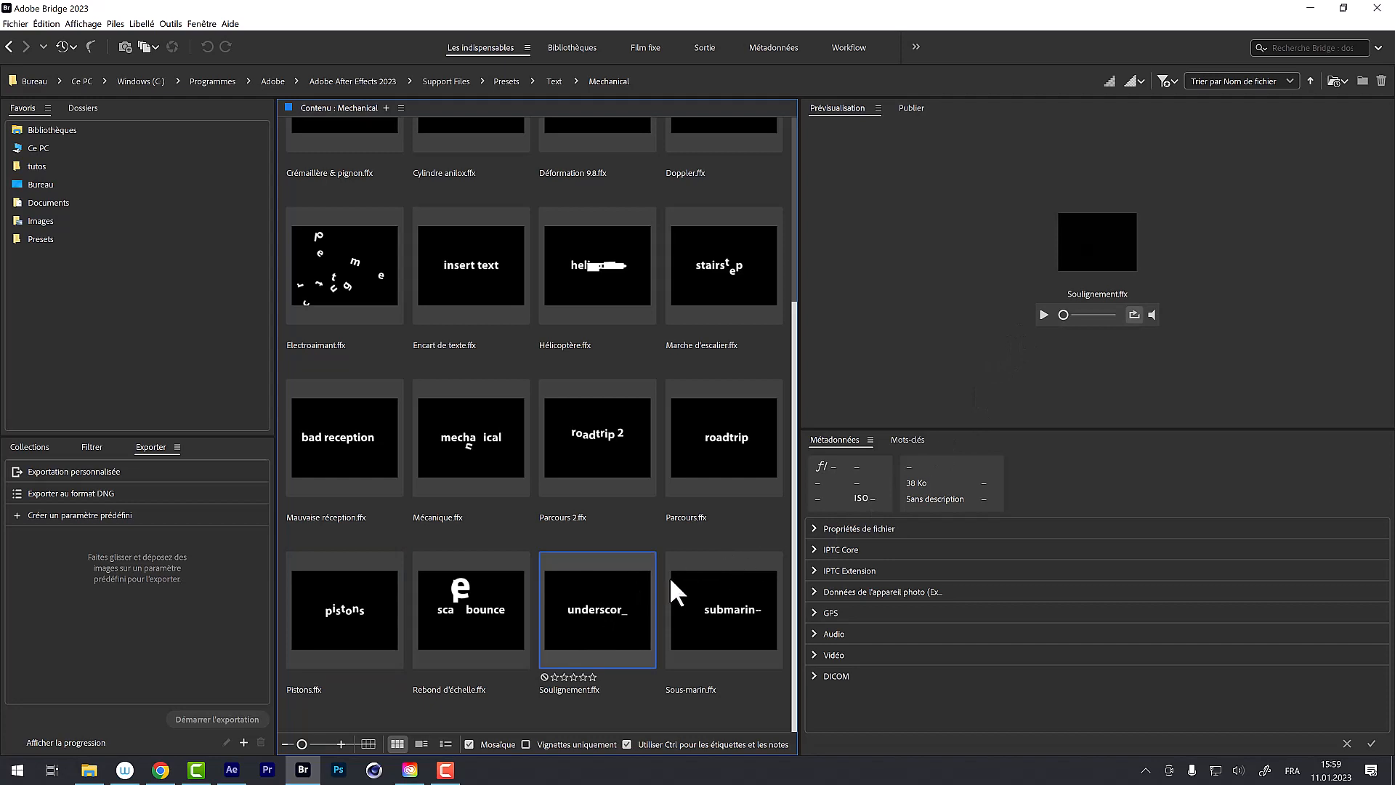
{"action": "left_click", "coordinate": [1043, 314]}
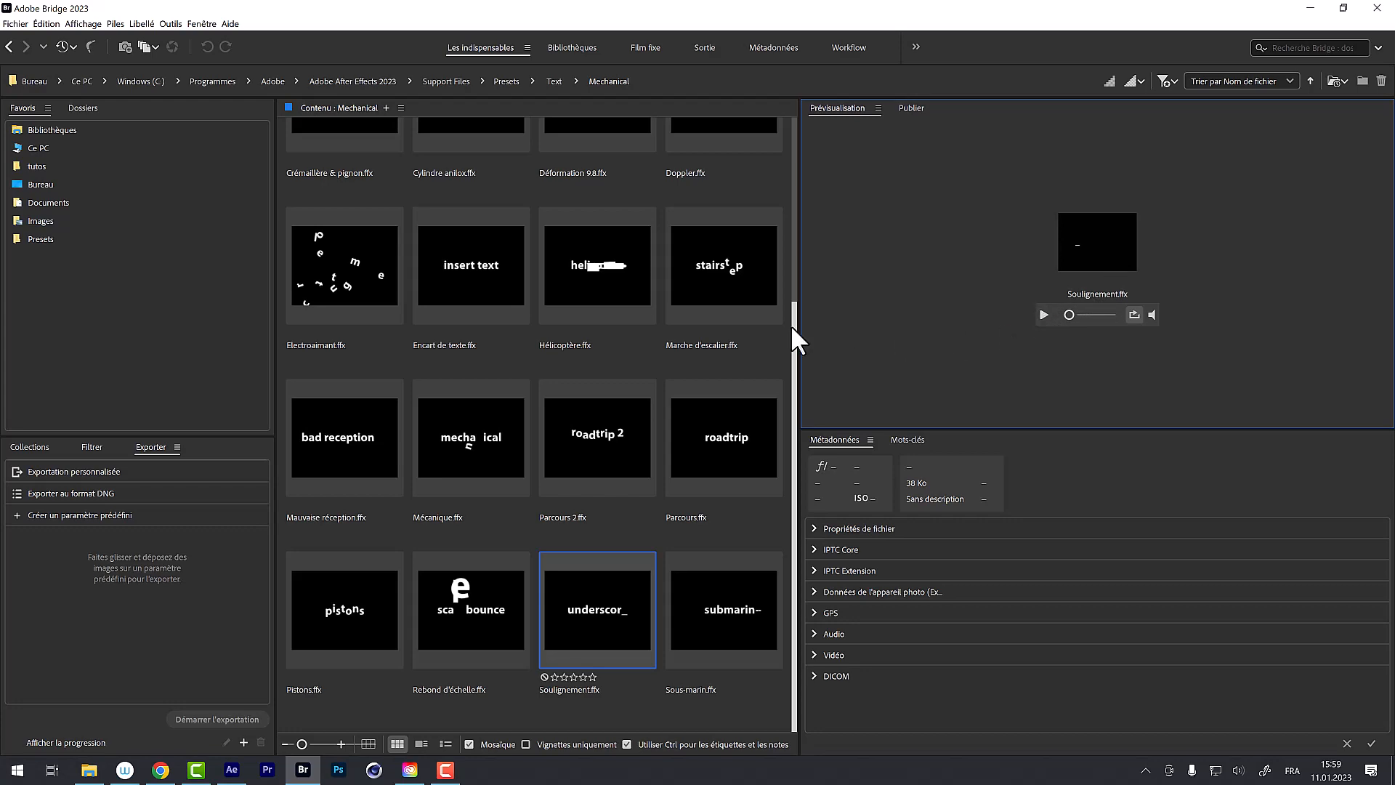
- Return to the main Presets folder through the favourites
{"action": "scroll", "coordinate": [609, 294], "scroll_direction": "up", "scroll_amount": 3}
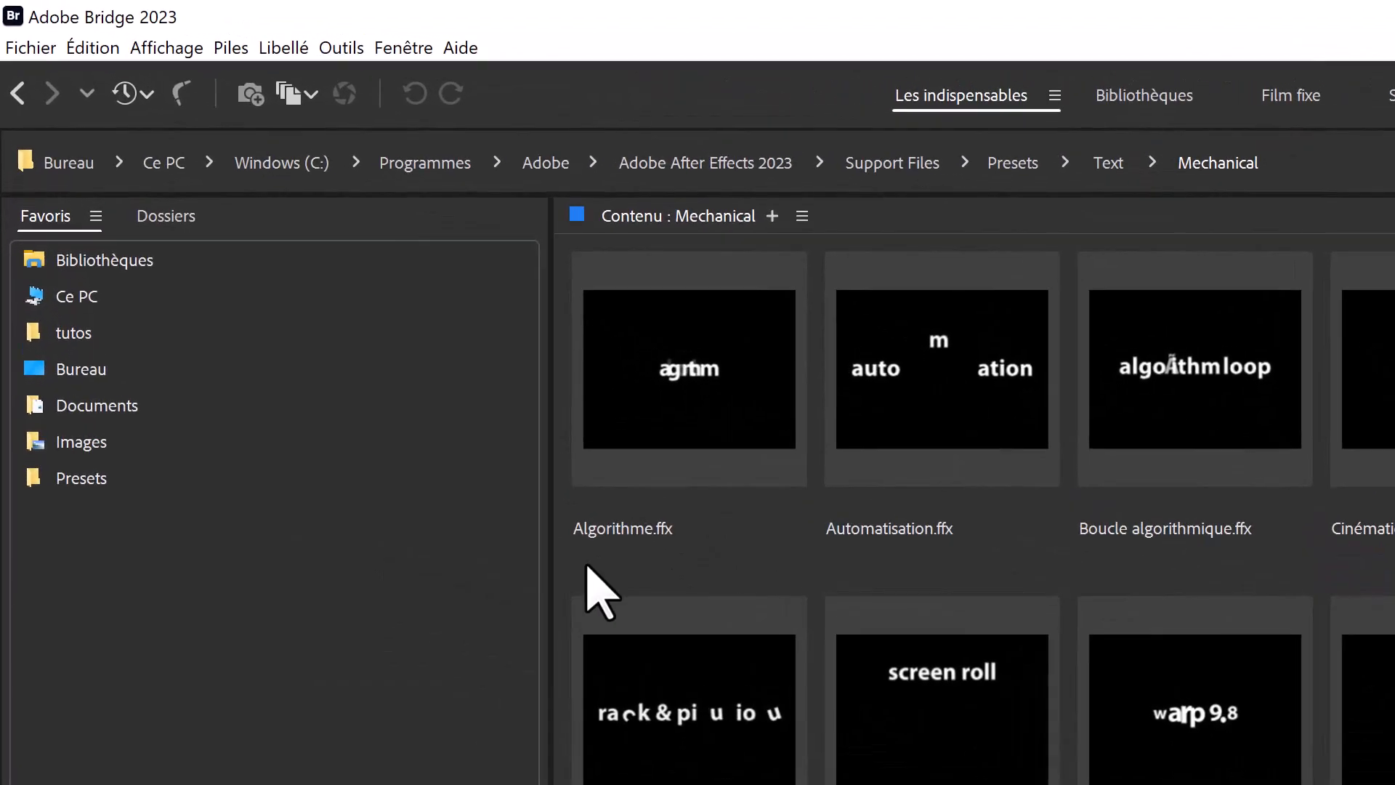
{"action": "left_click", "coordinate": [77, 481]}
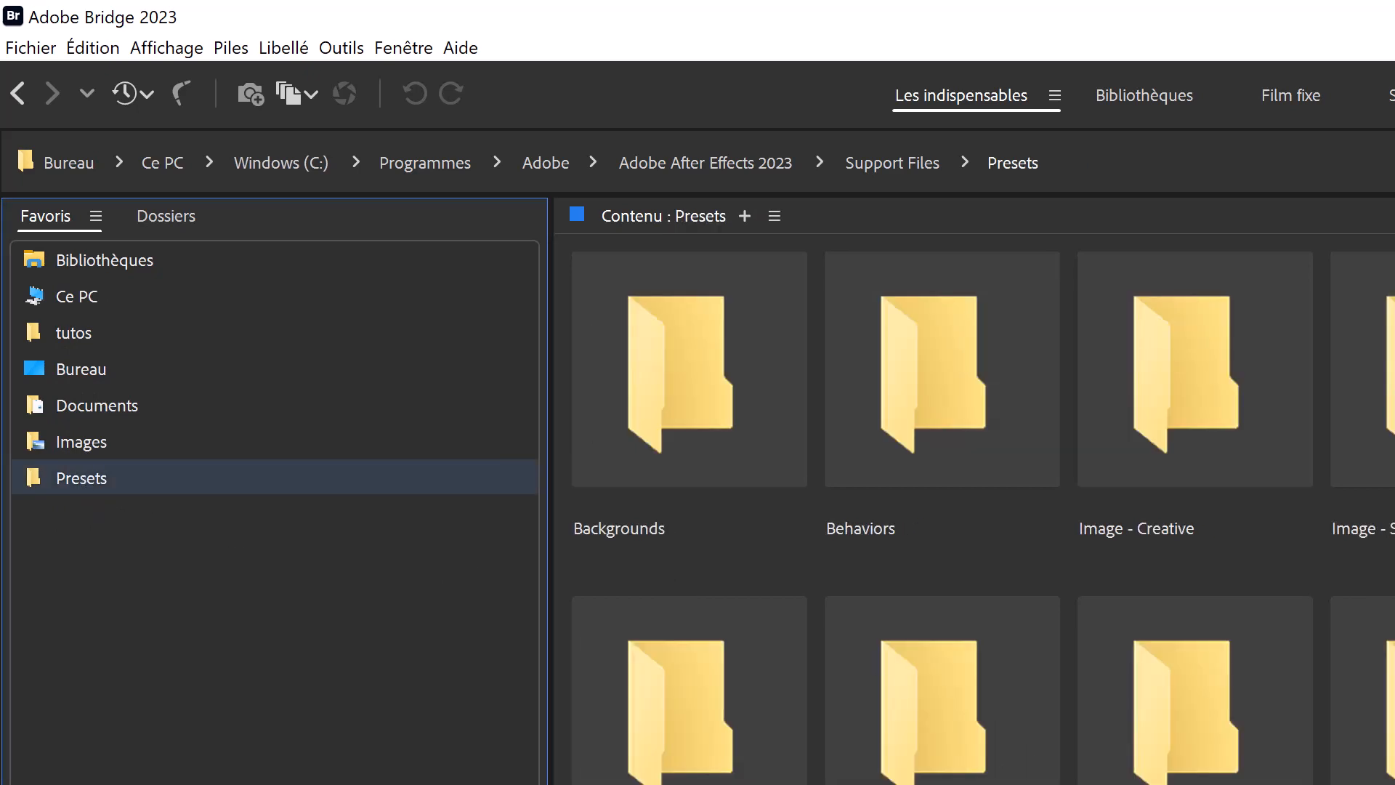